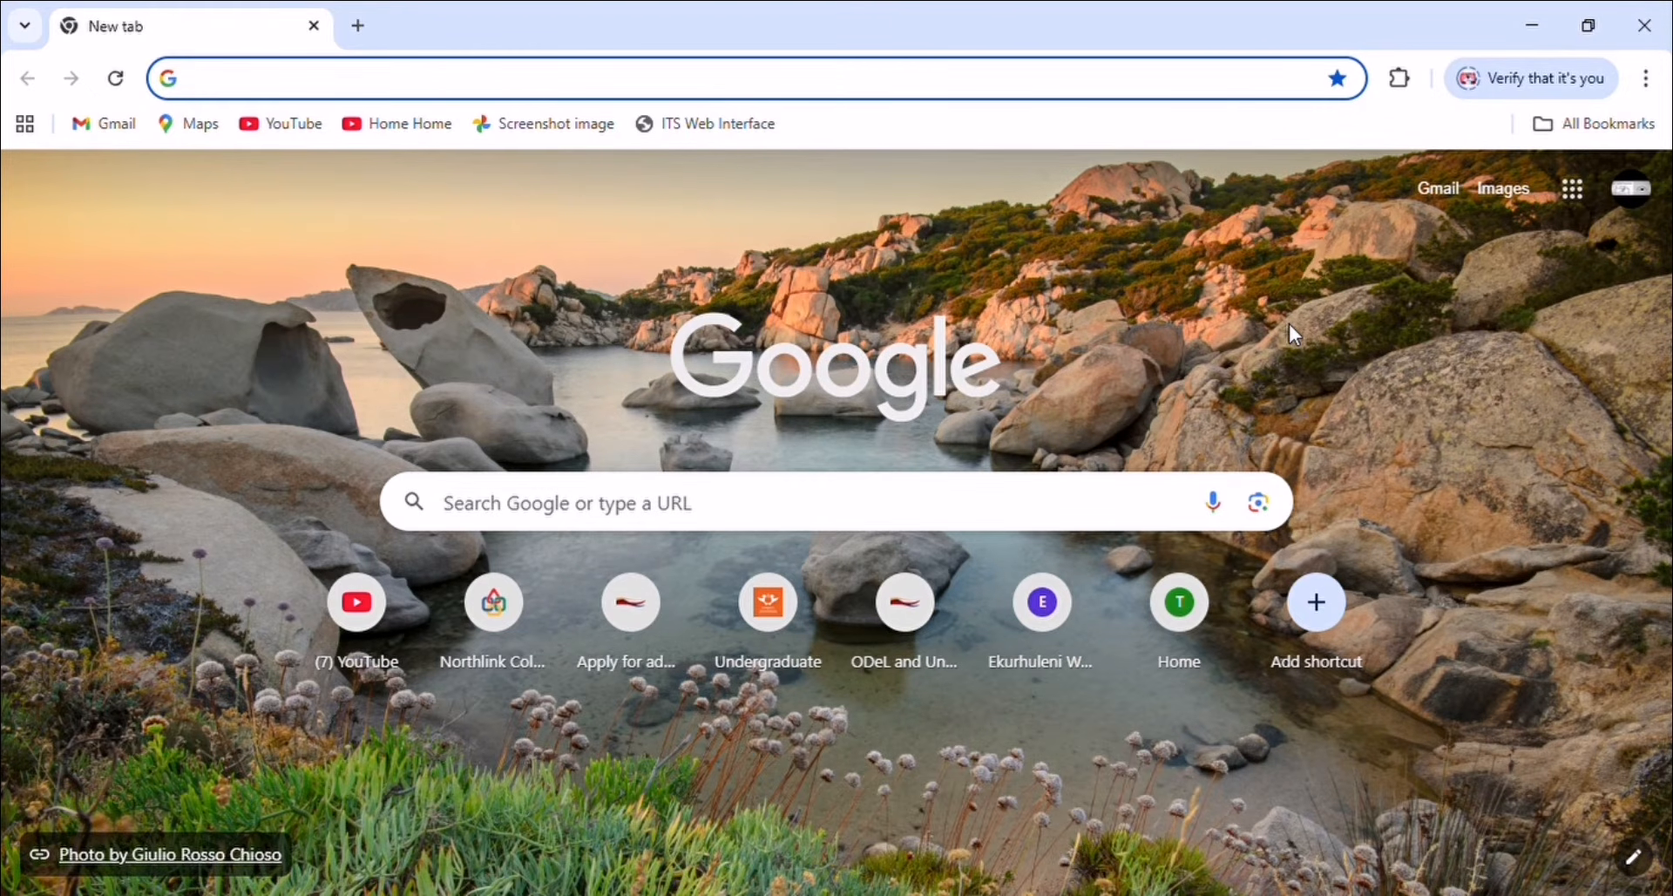
Step: Open the Central Johannesburg TVET College page for local South African students at cjc.edu.za/local-south-african-students/
text(c)
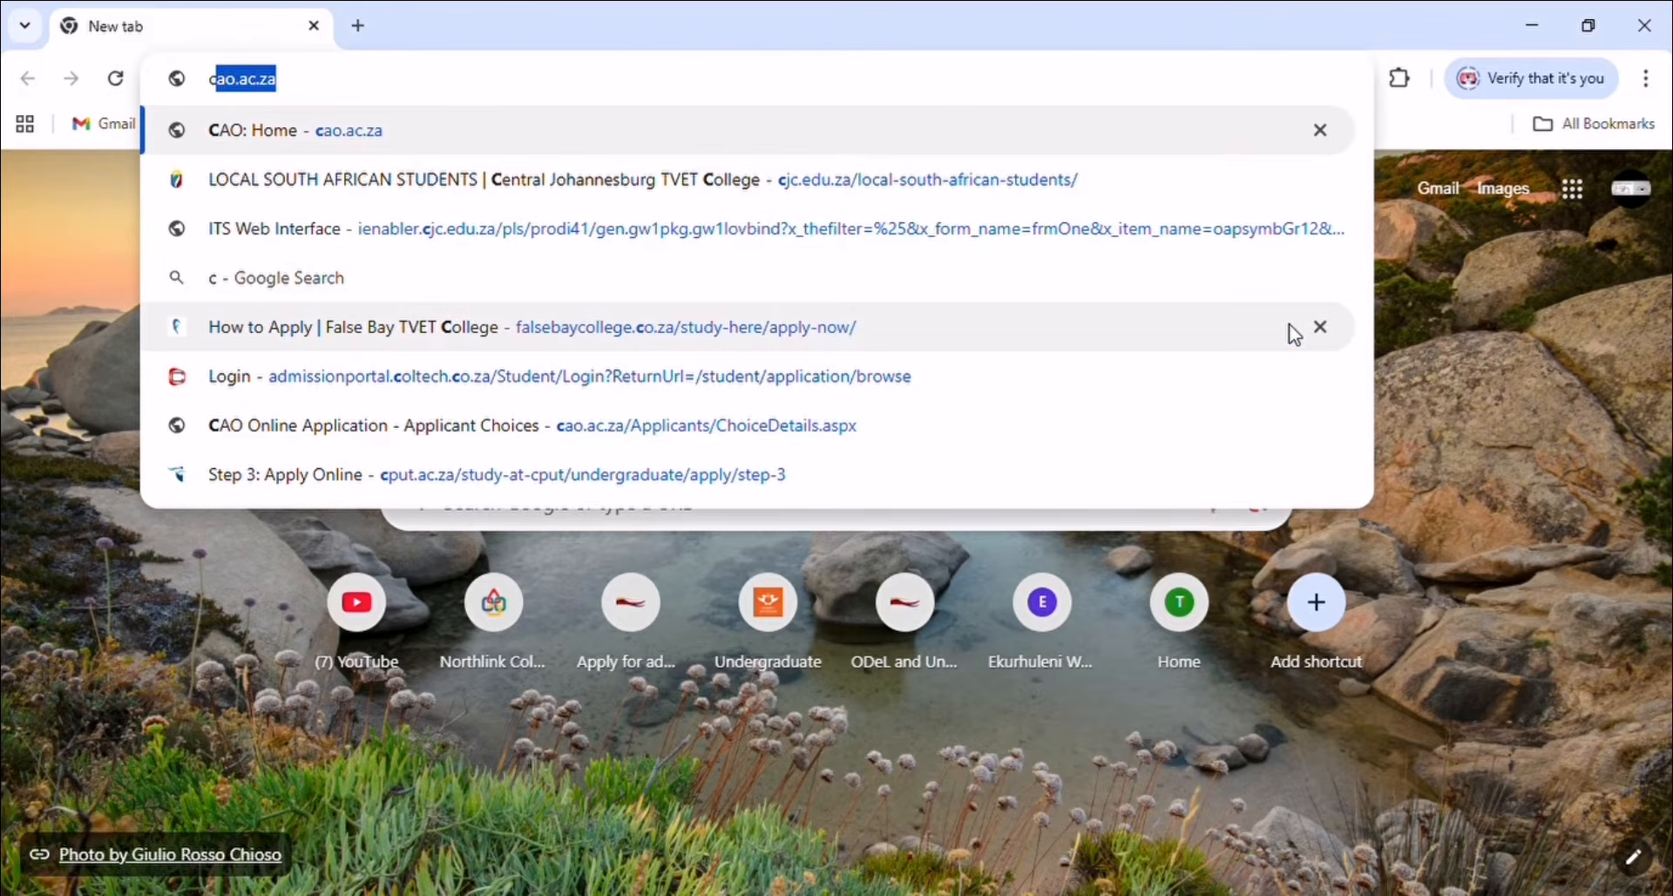
text(jc)
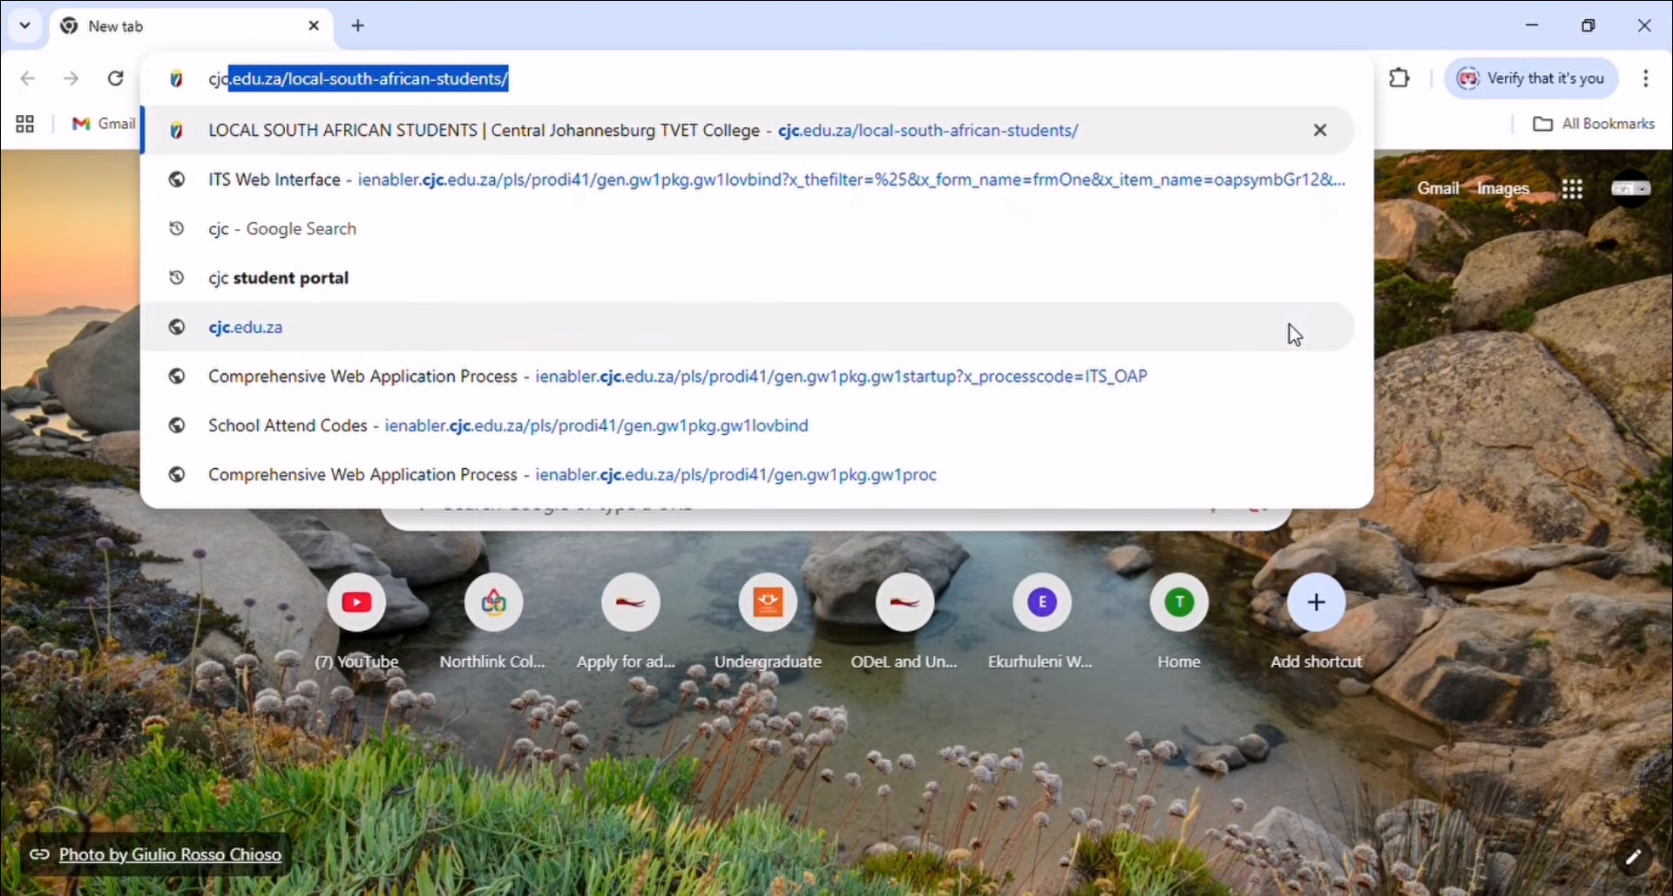
click(620, 86)
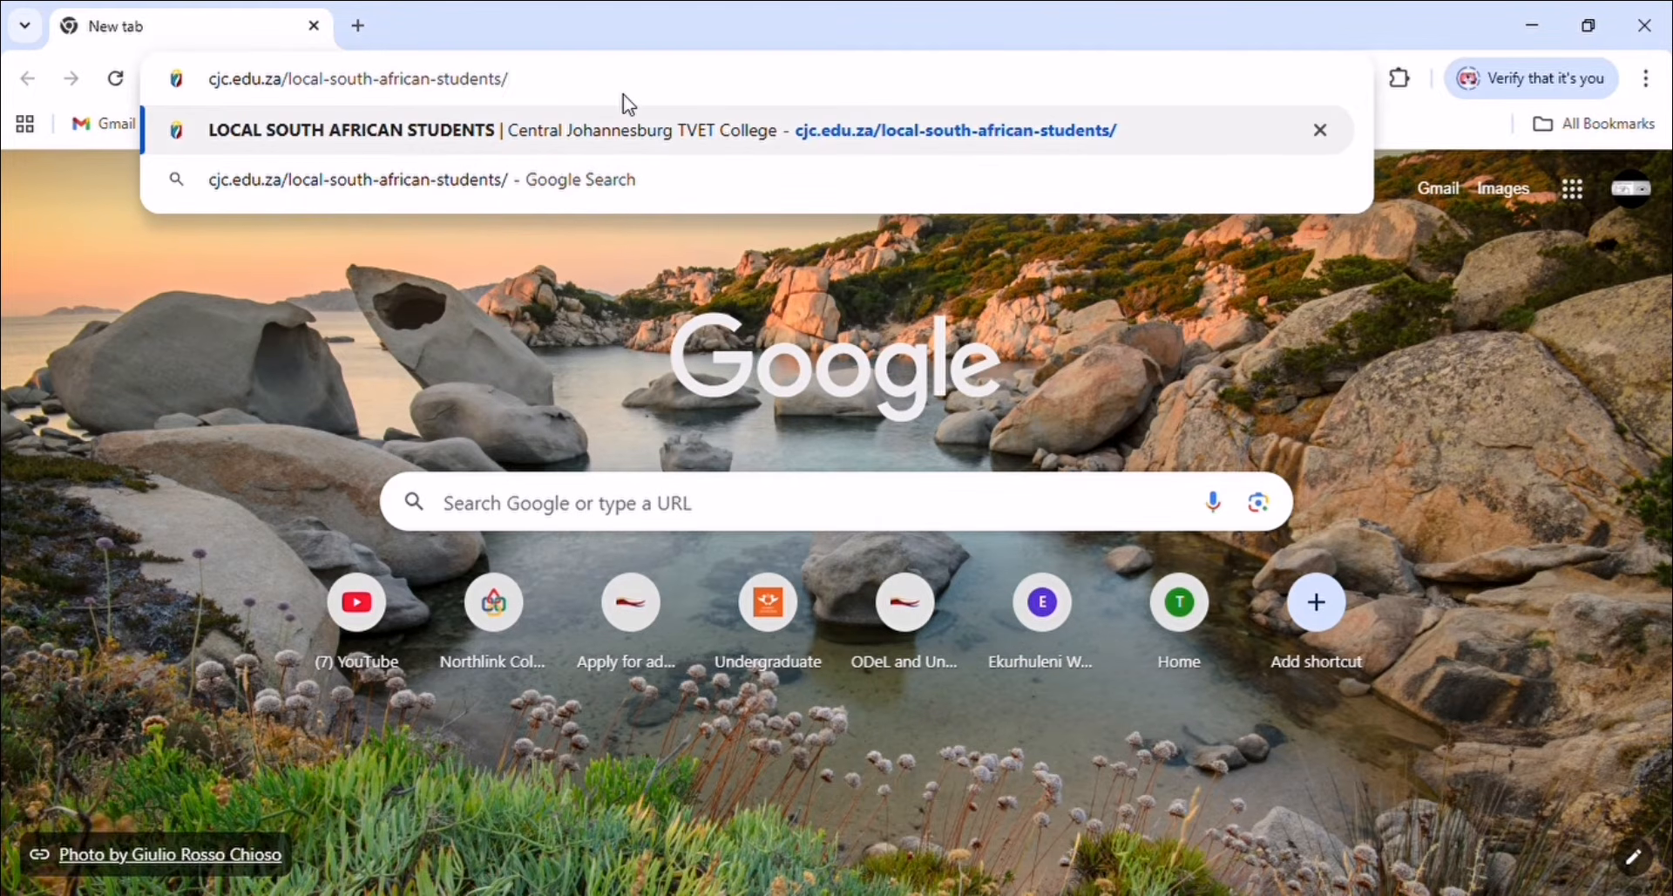
key(Return)
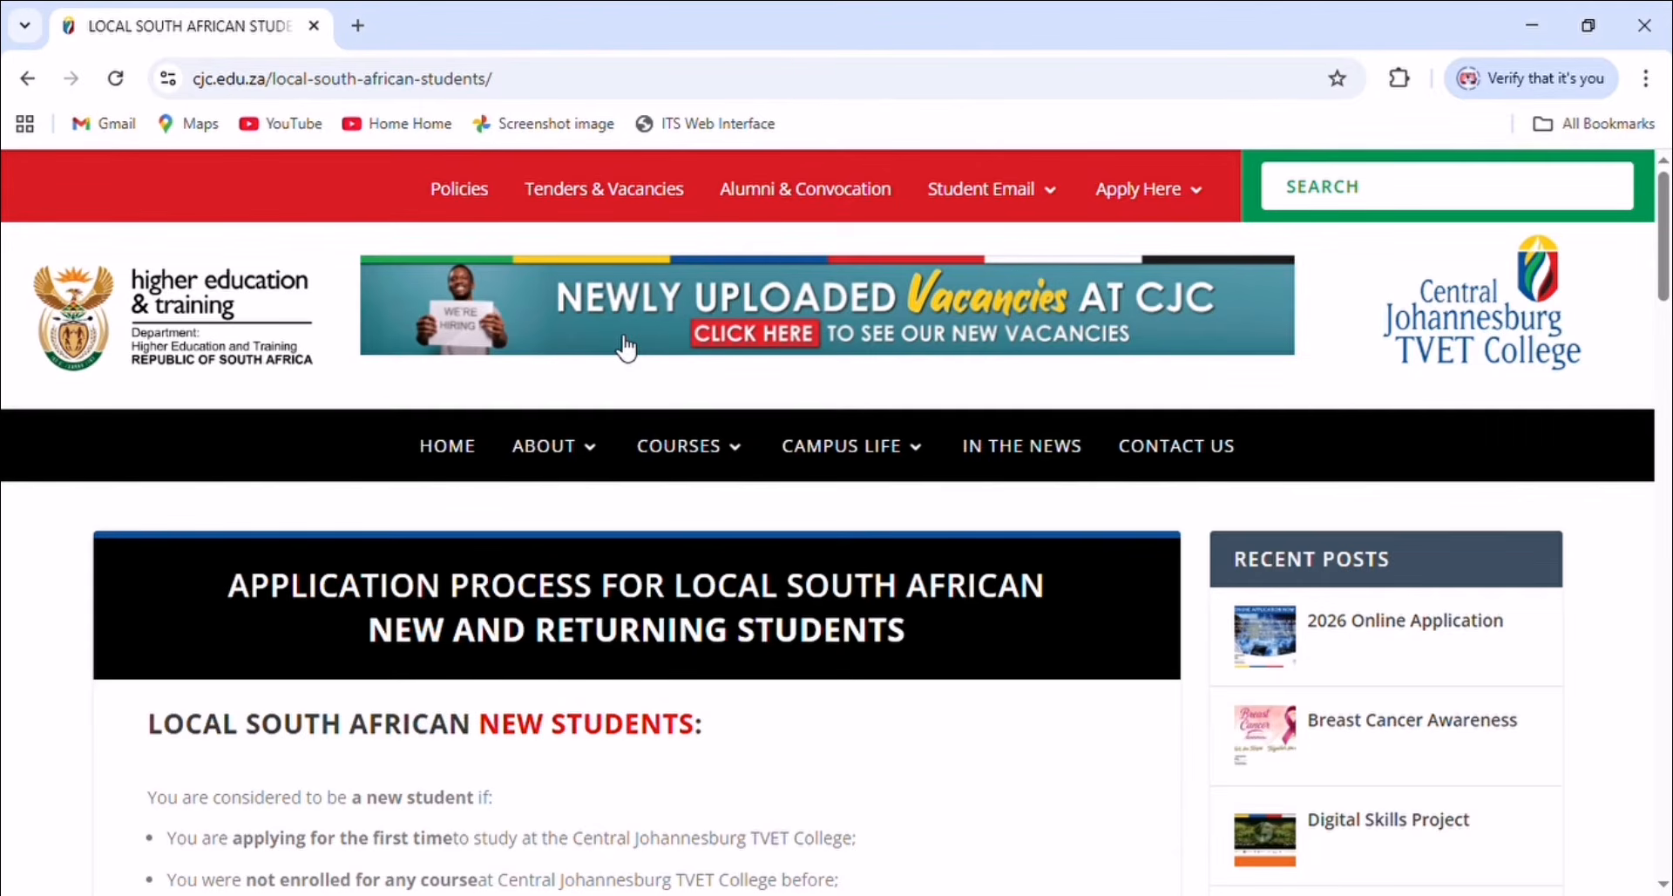
Step: Review the new-student instructions, covering the placement test in Step 1 and the online application process in Step 2
scroll(619, 370, down, 7)
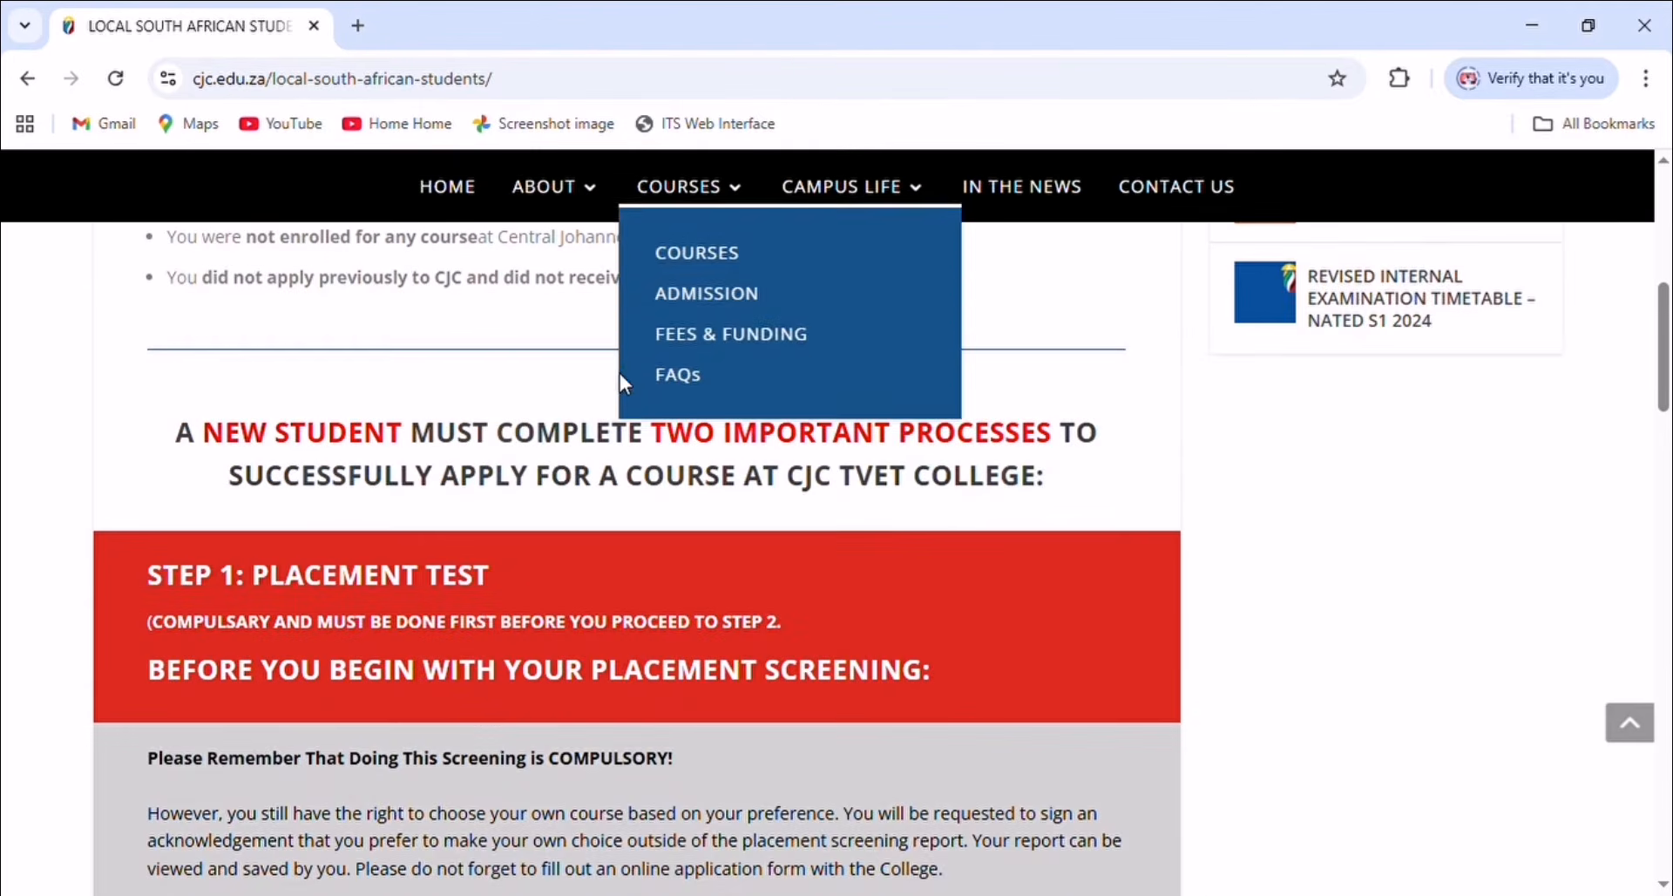
scroll(619, 373, down, 7)
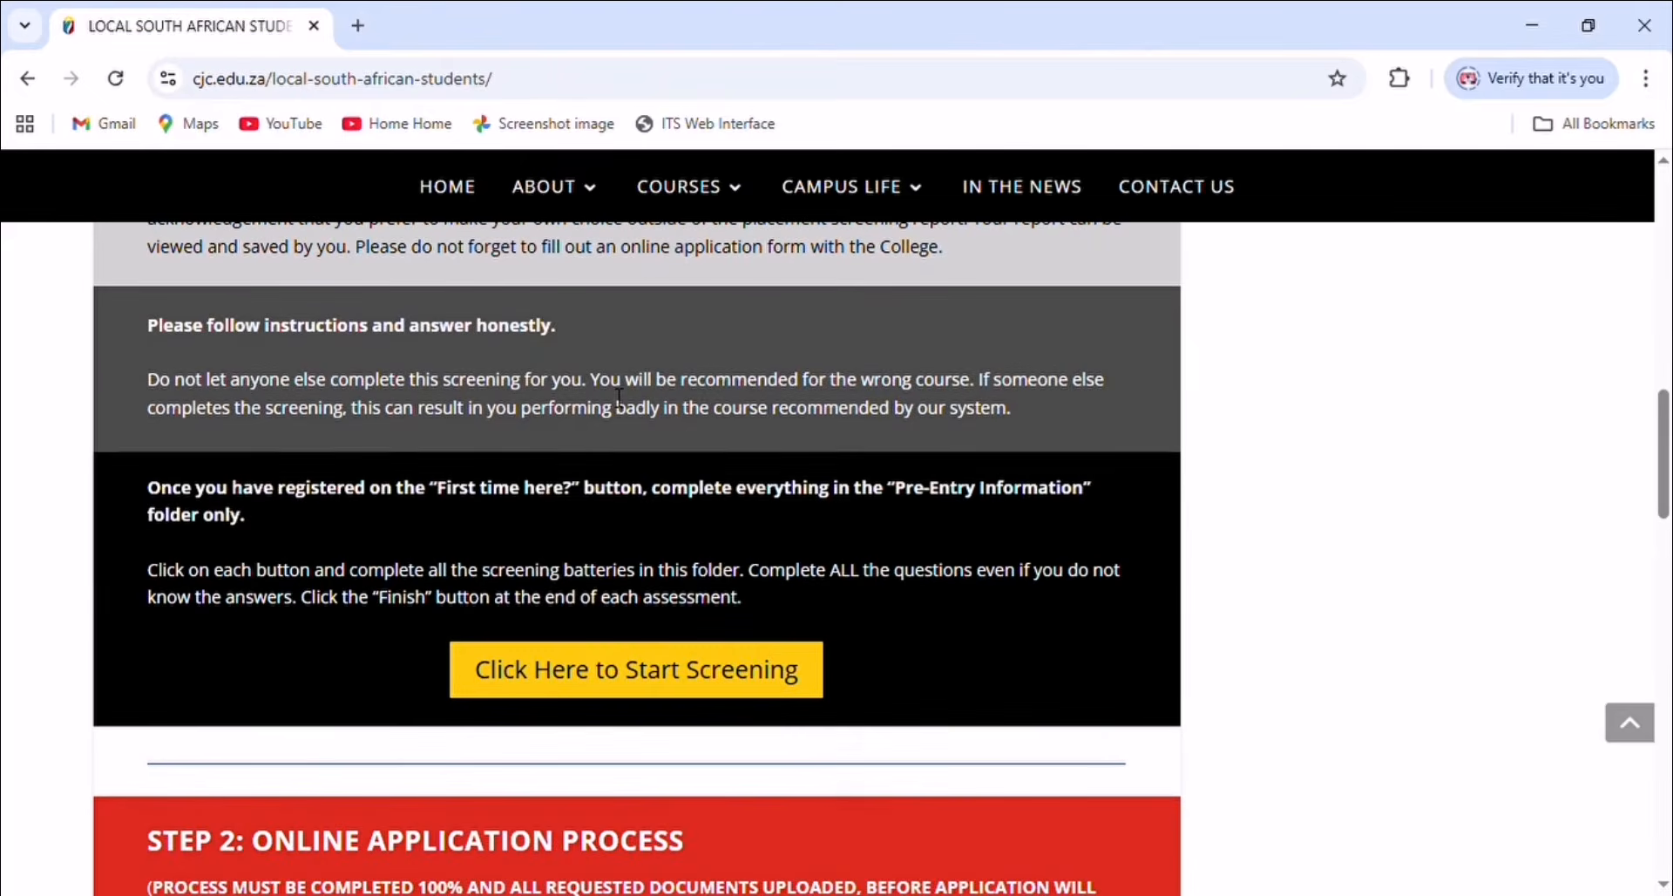
scroll(614, 401, up, 5)
scroll(610, 401, down, 3)
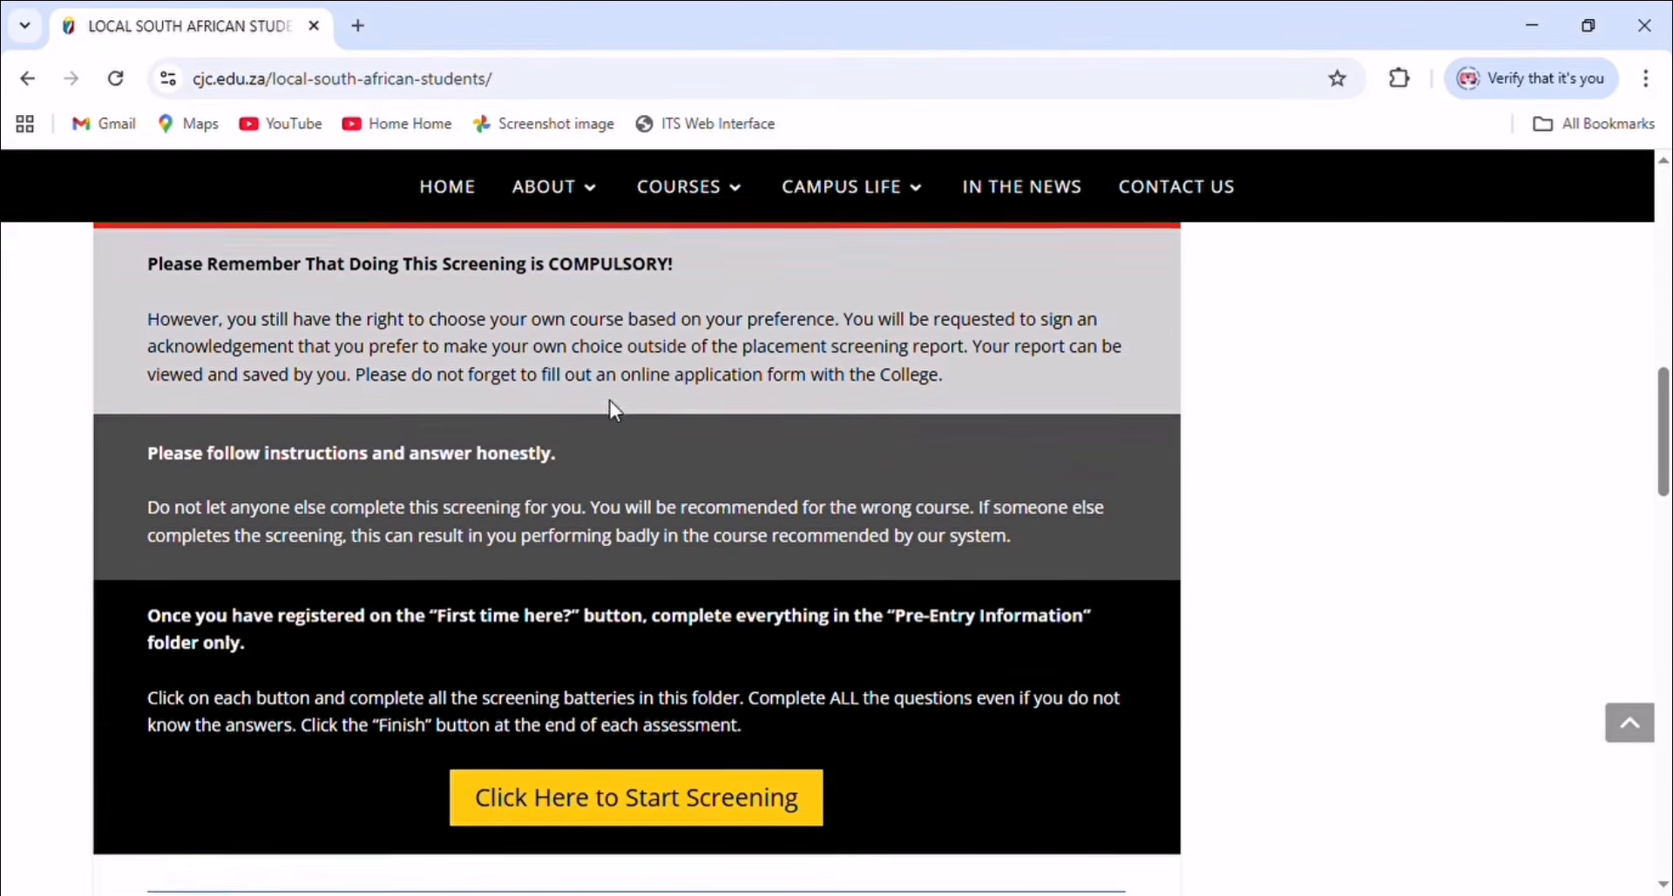
scroll(610, 401, up, 3)
scroll(523, 388, down, 1)
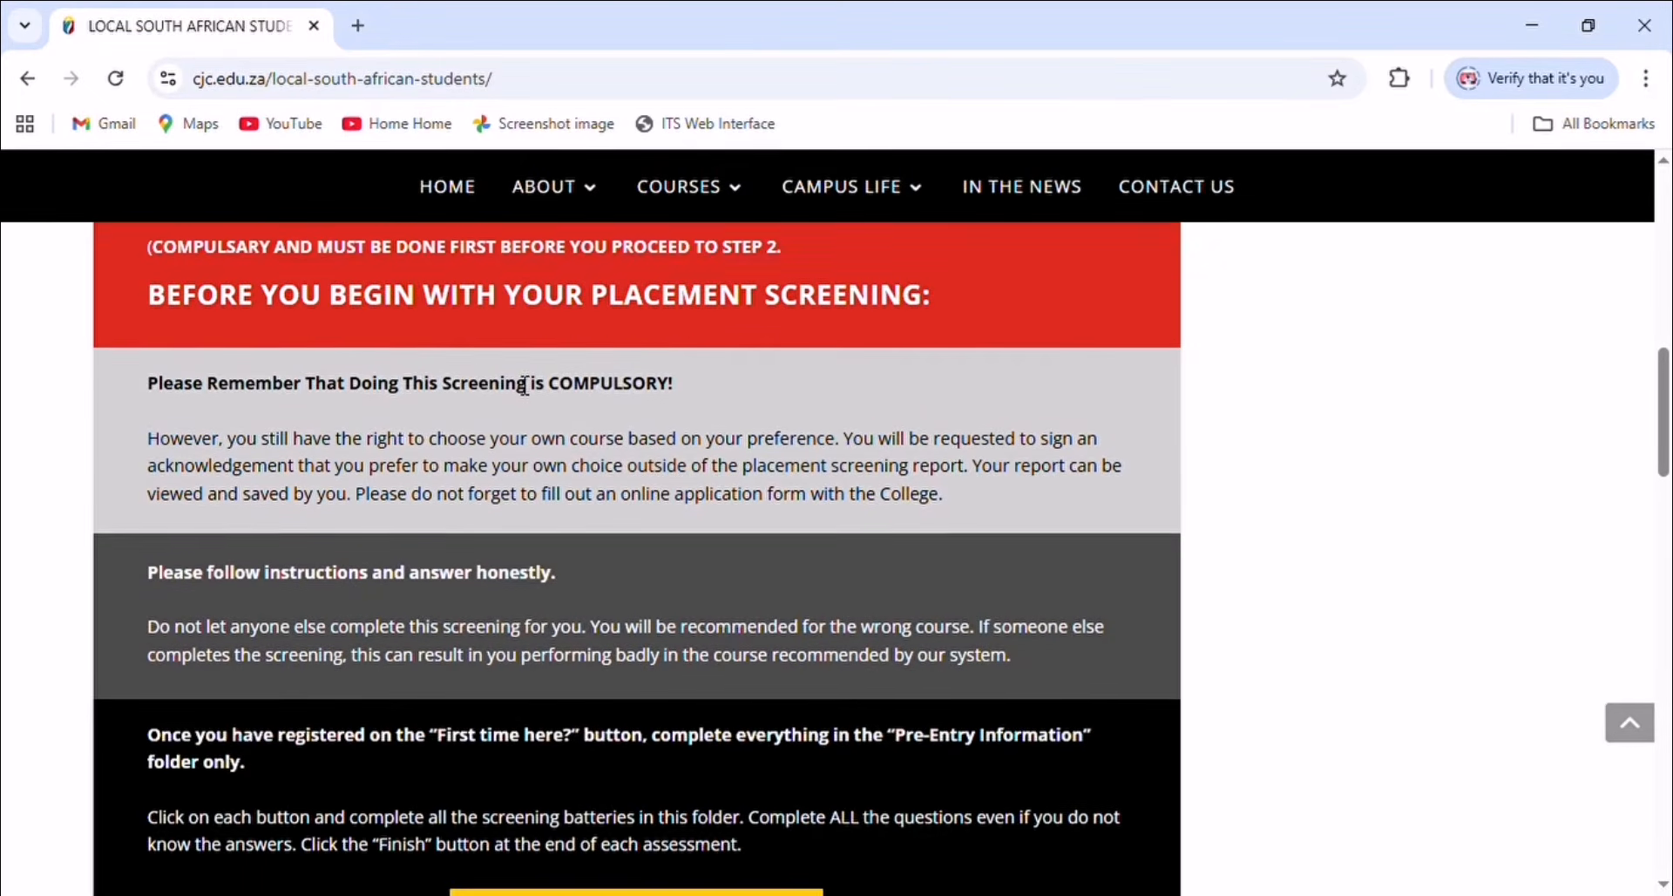
scroll(521, 393, down, 3)
scroll(520, 388, down, 3)
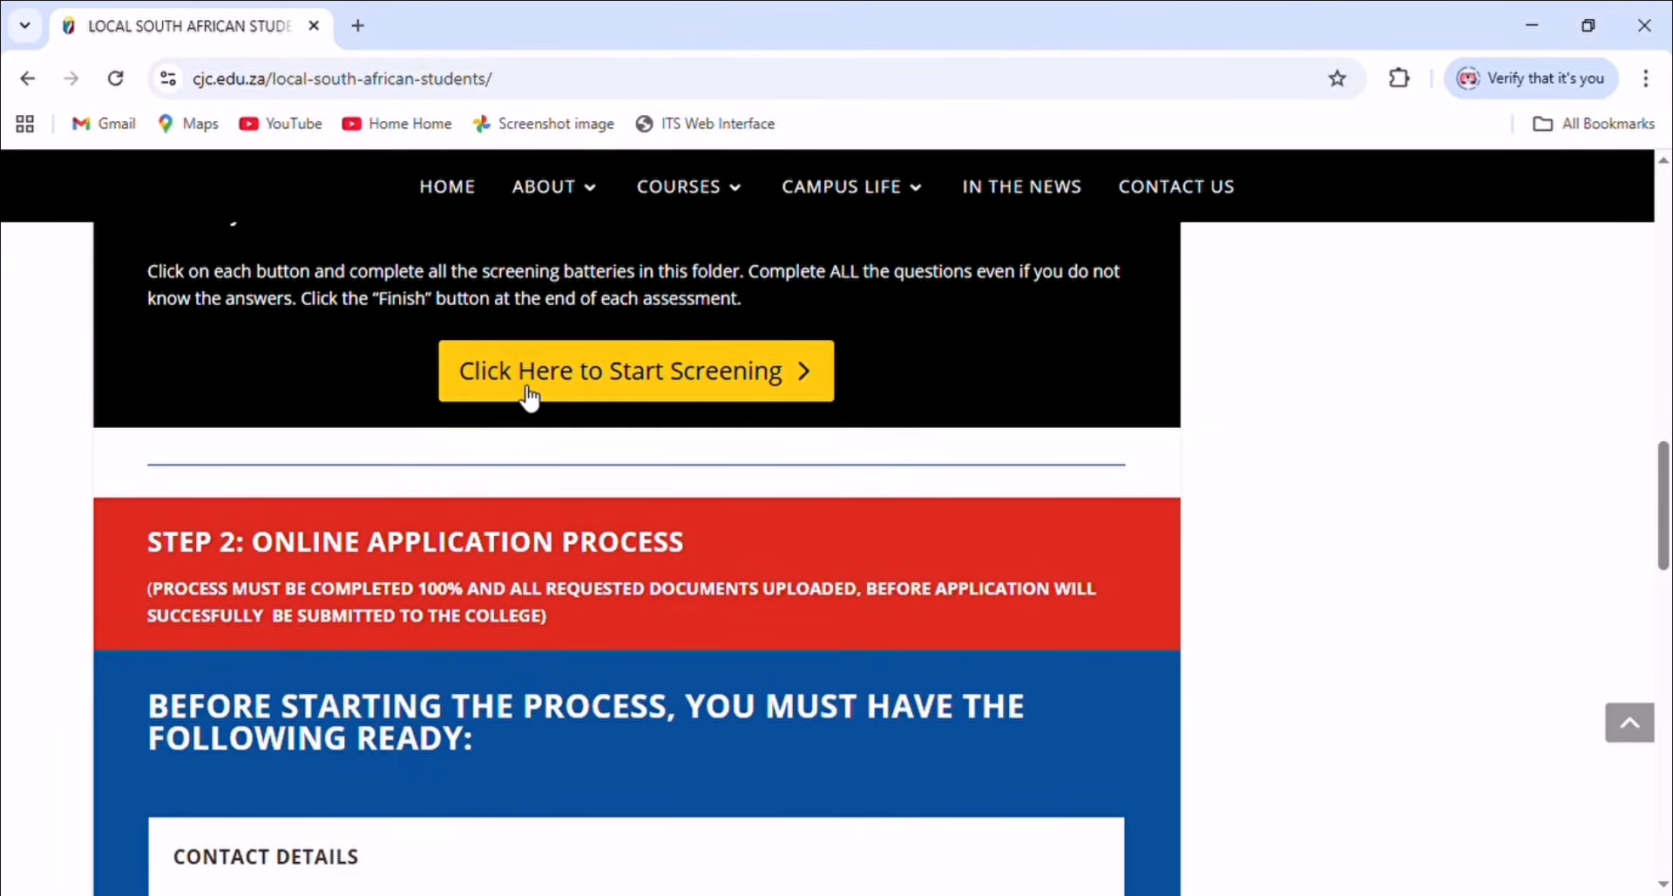
scroll(523, 392, down, 5)
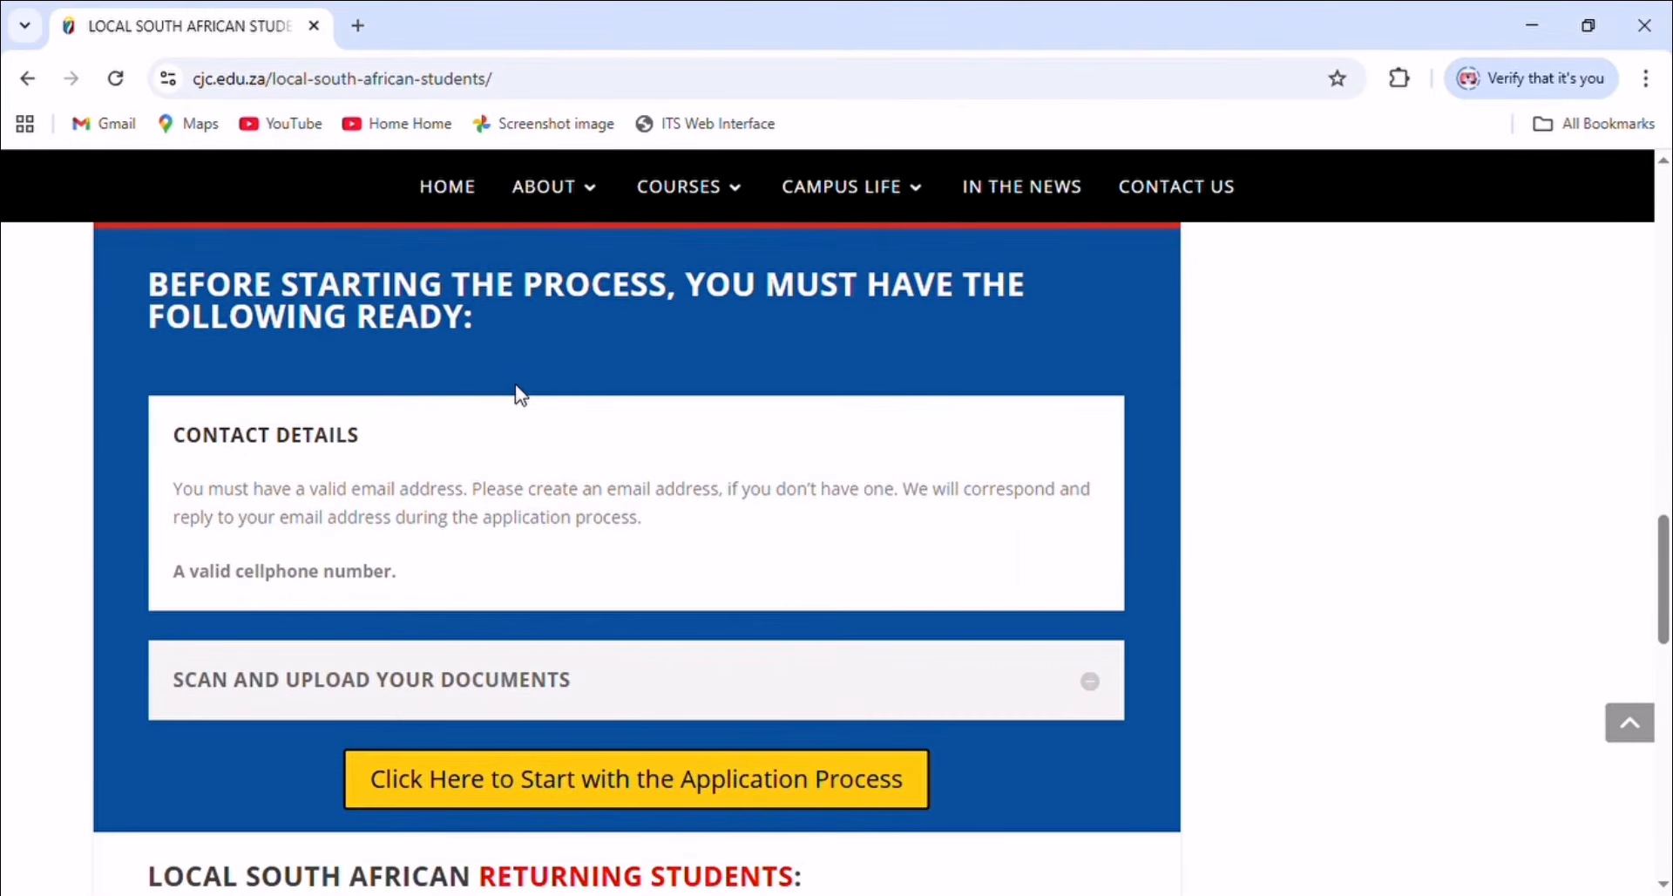
scroll(515, 389, down, 3)
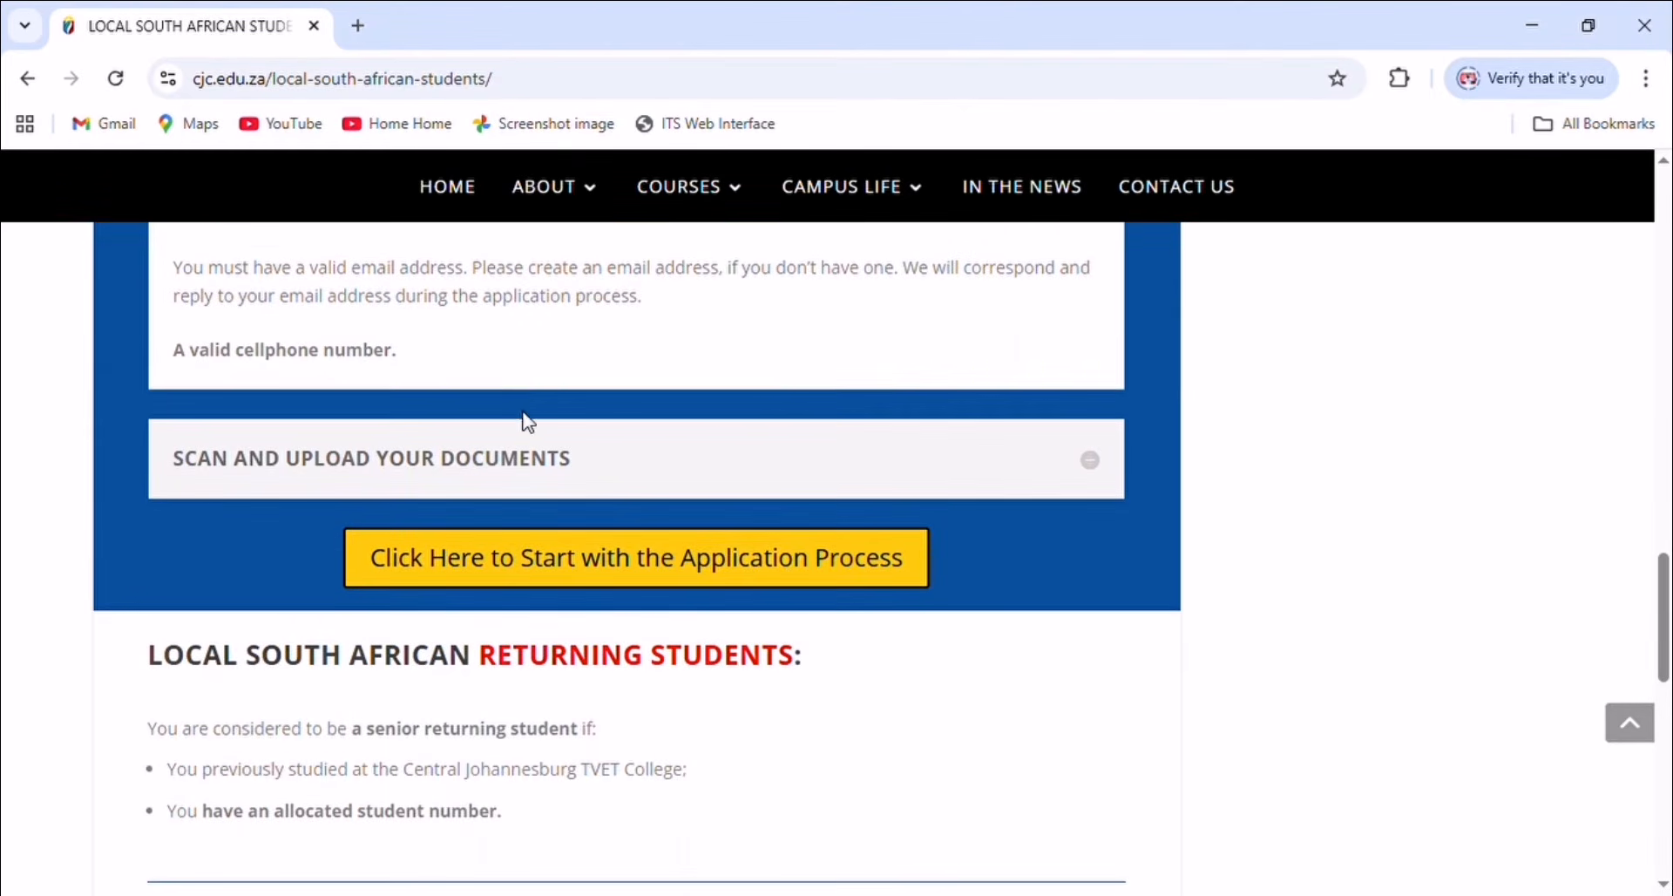
scroll(519, 435, up, 6)
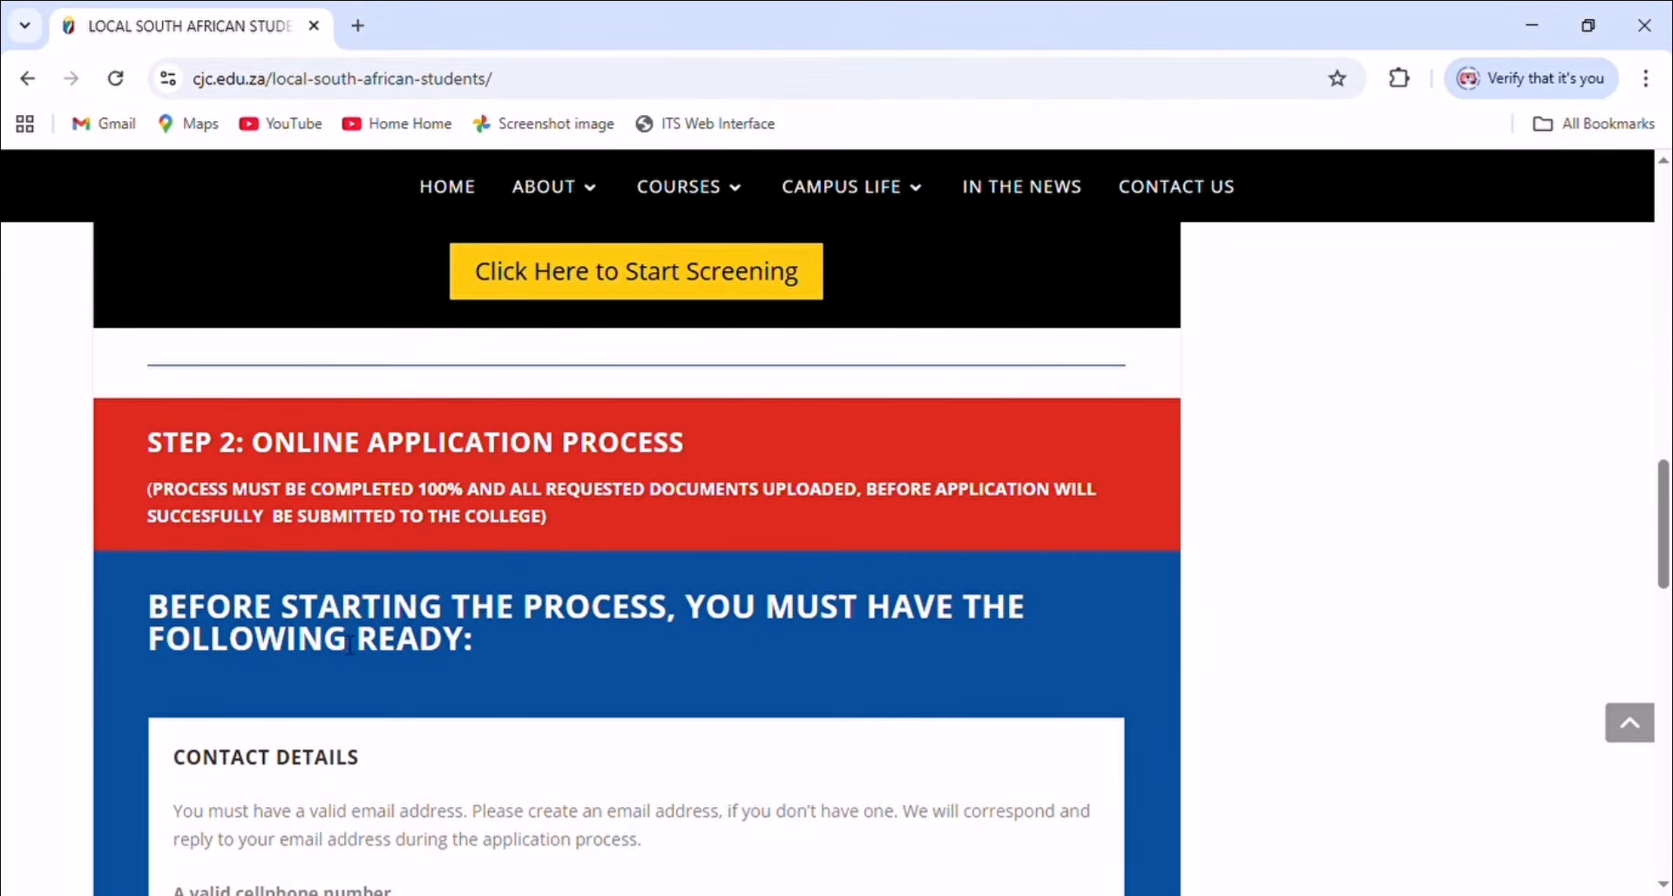
scroll(485, 641, down, 6)
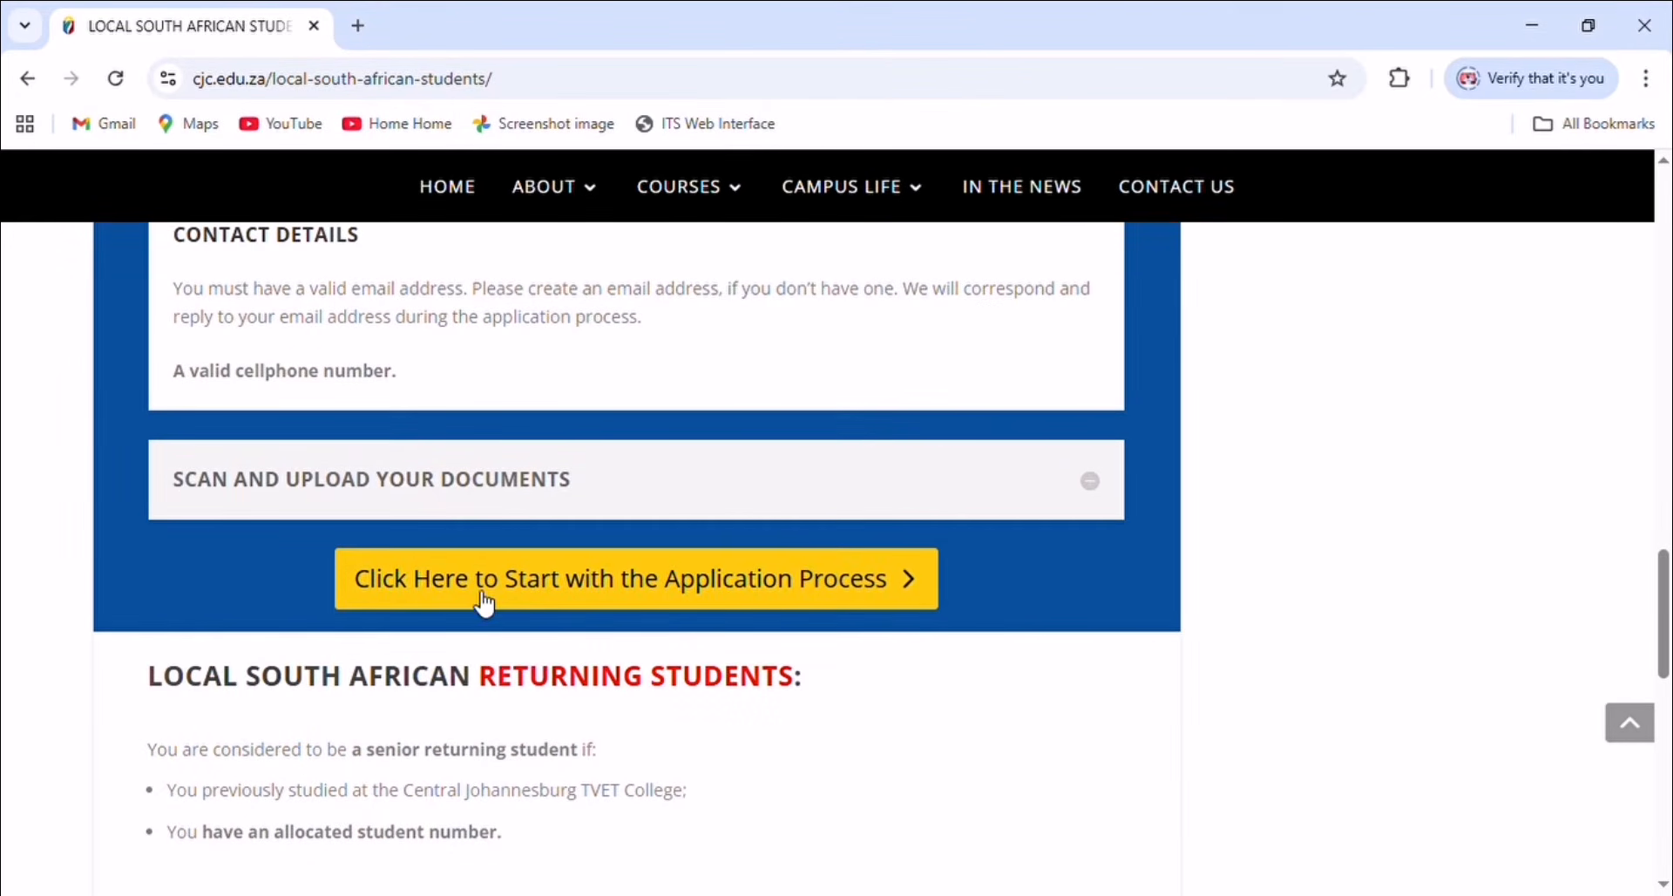
Step: Start the online application, answer No to having a student number and to returning to complete an application, and accept the POPI Act
click(484, 594)
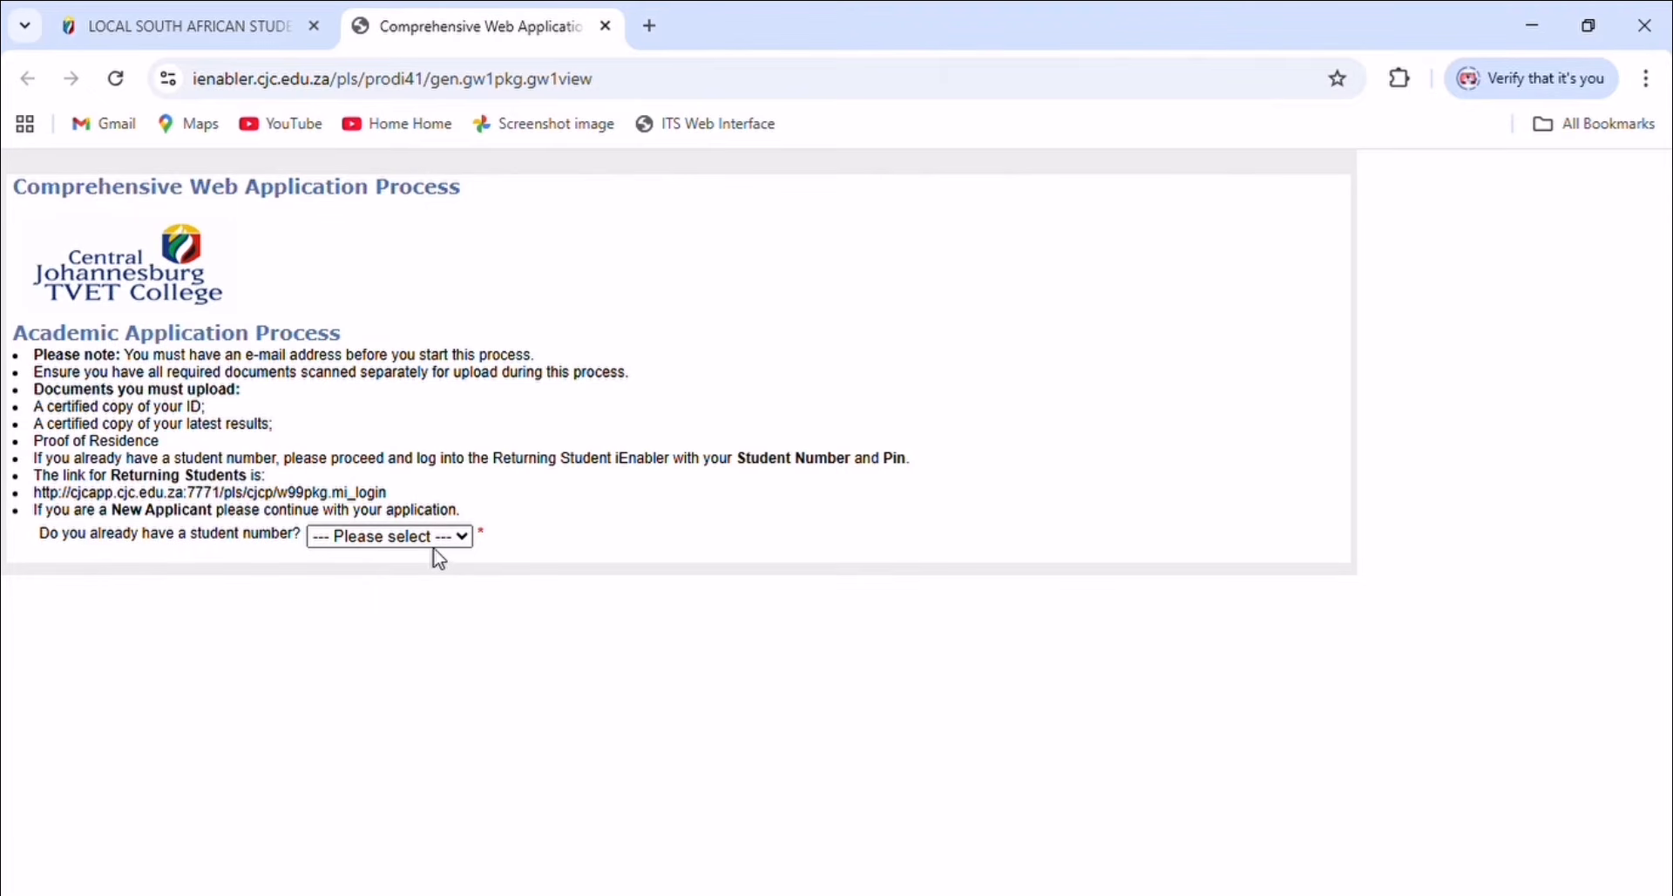
click(434, 547)
click(405, 629)
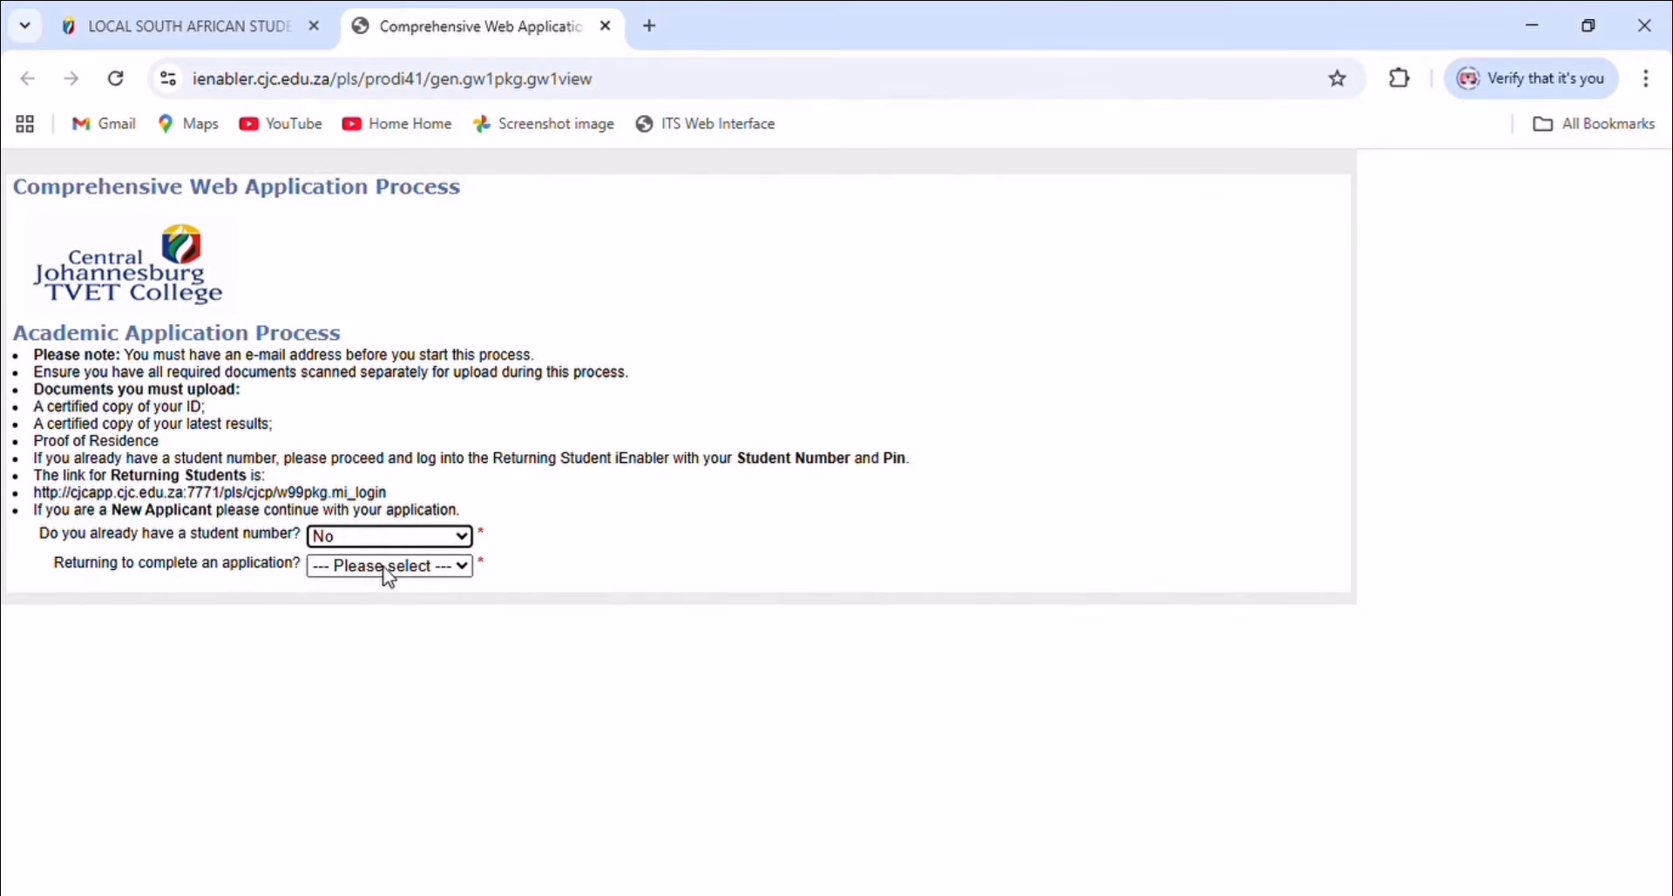
click(381, 655)
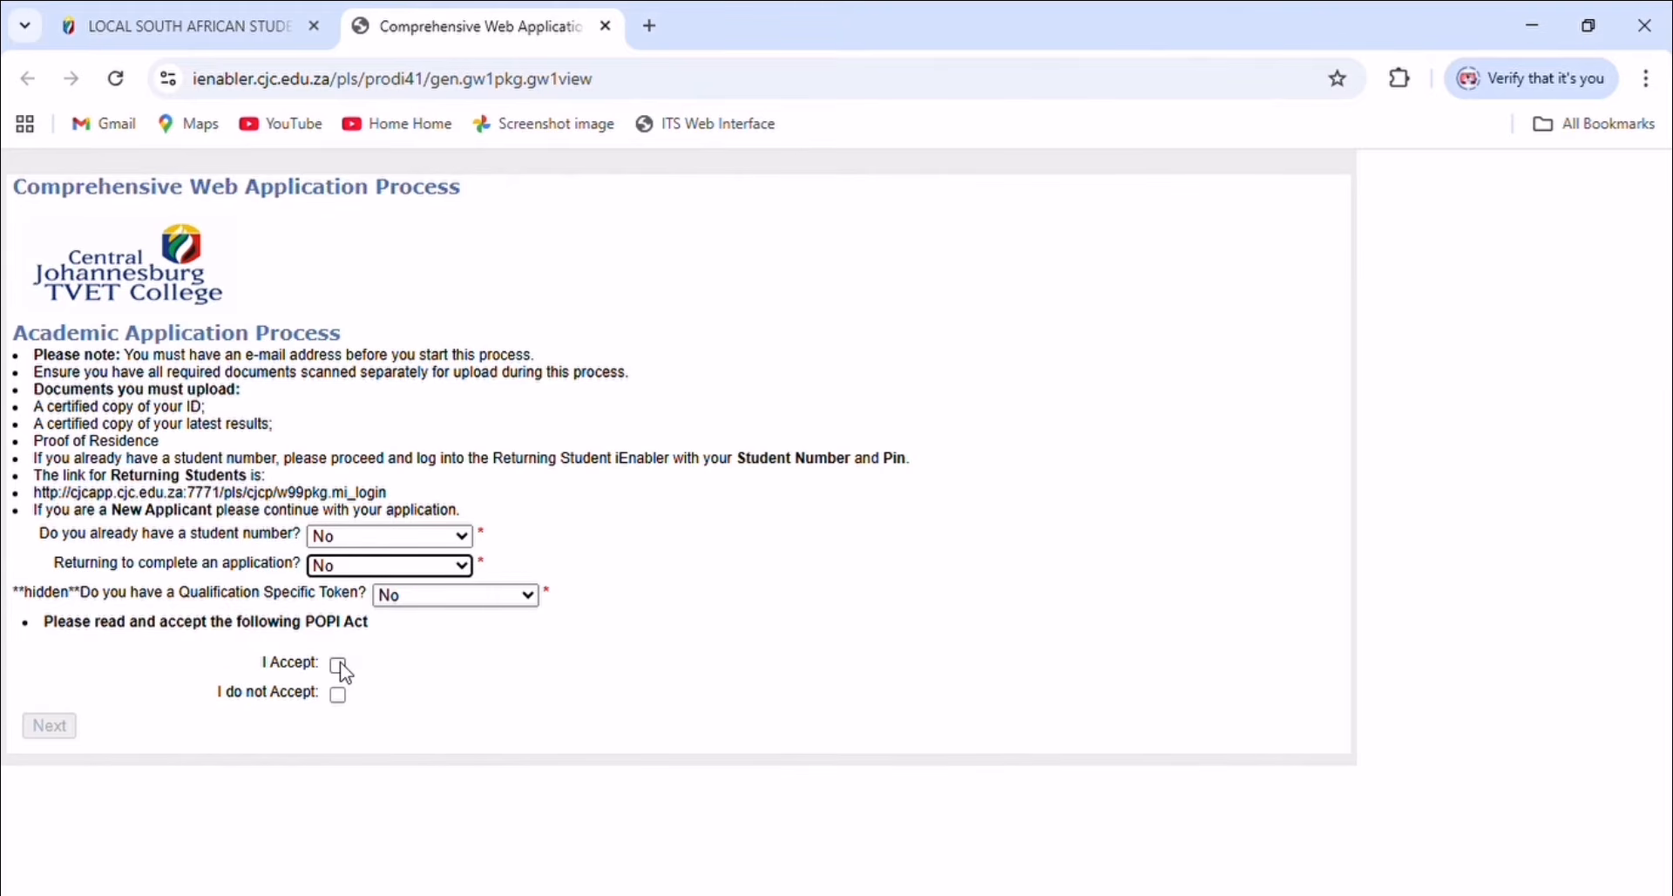
click(340, 667)
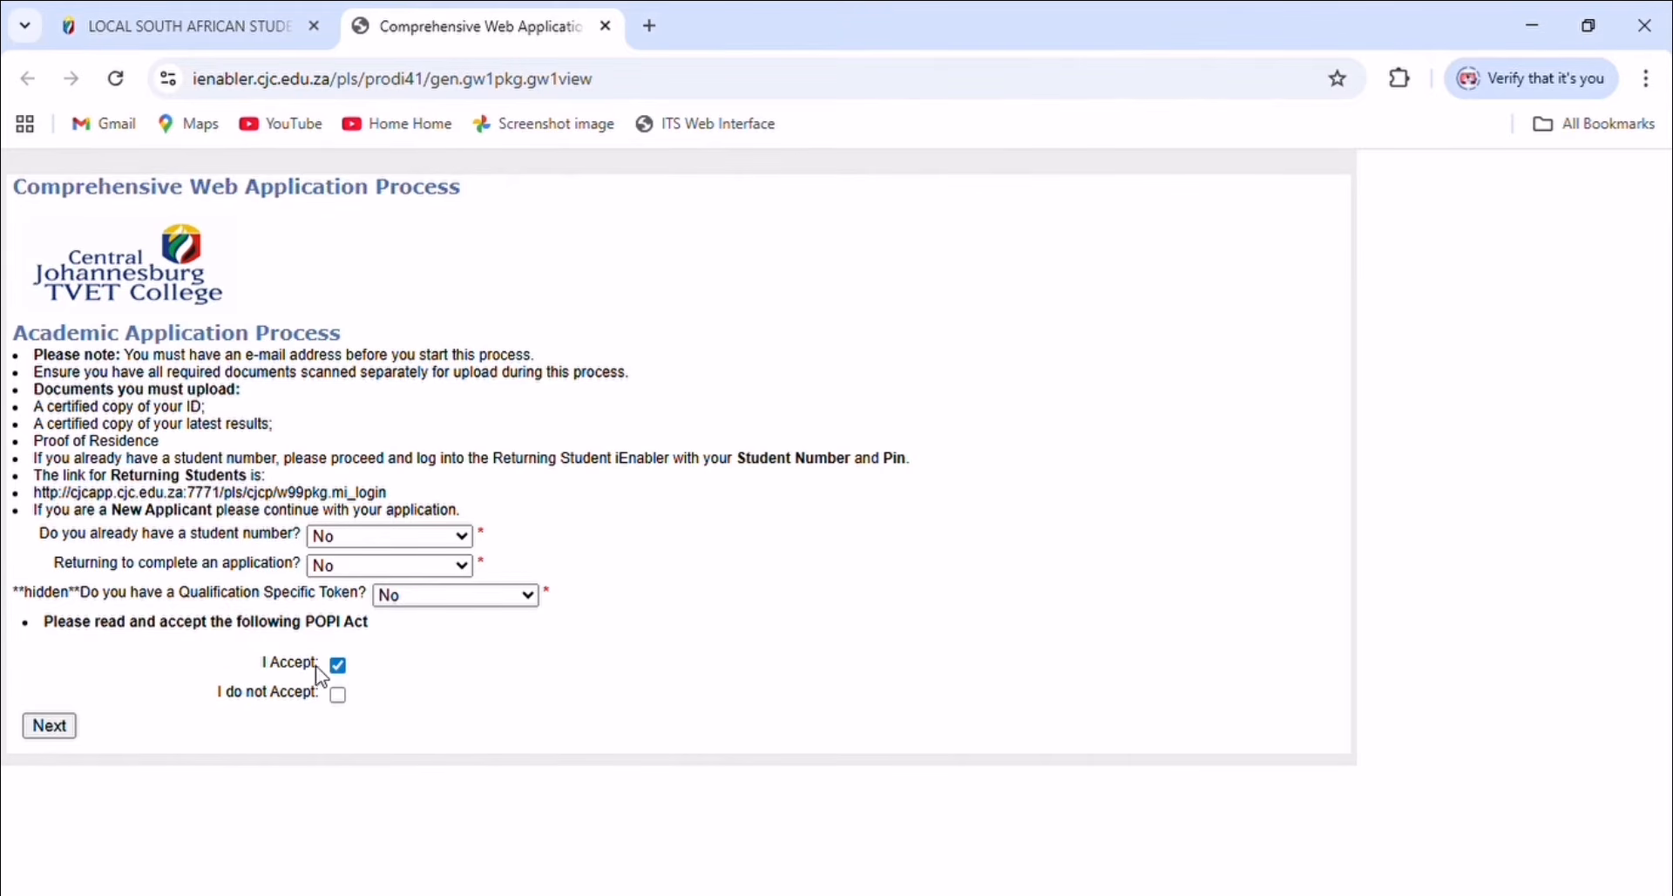
click(47, 720)
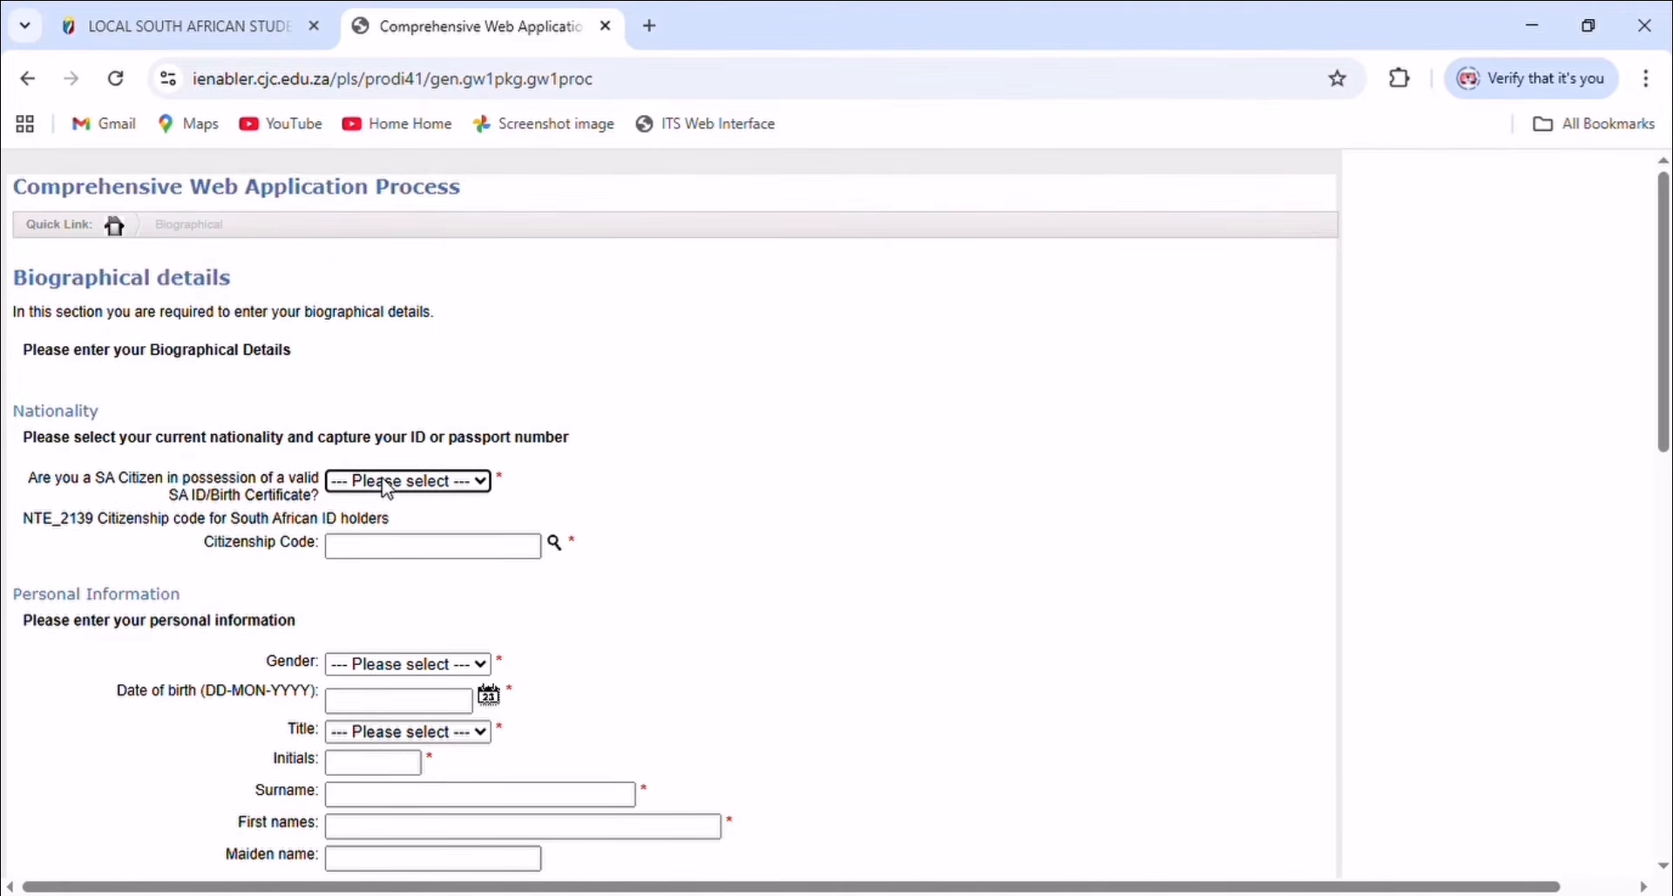
Step: Answer Yes to the SA citizen and residence questions, and submit the biographical, next-of-kin and account contact details
click(364, 539)
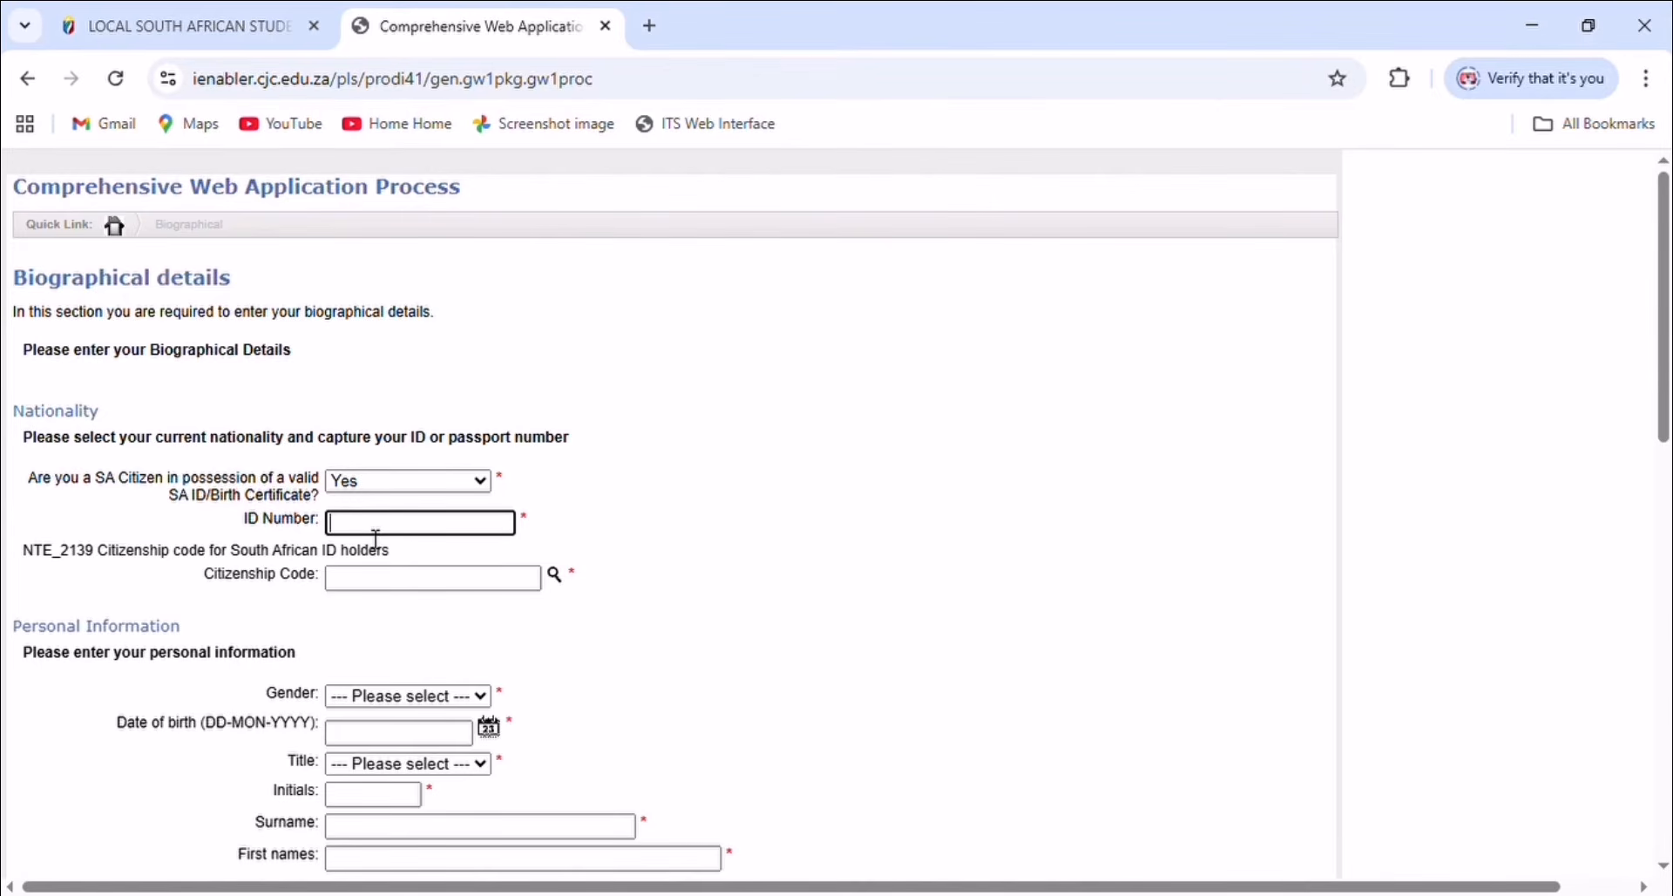
scroll(410, 716, down, 13)
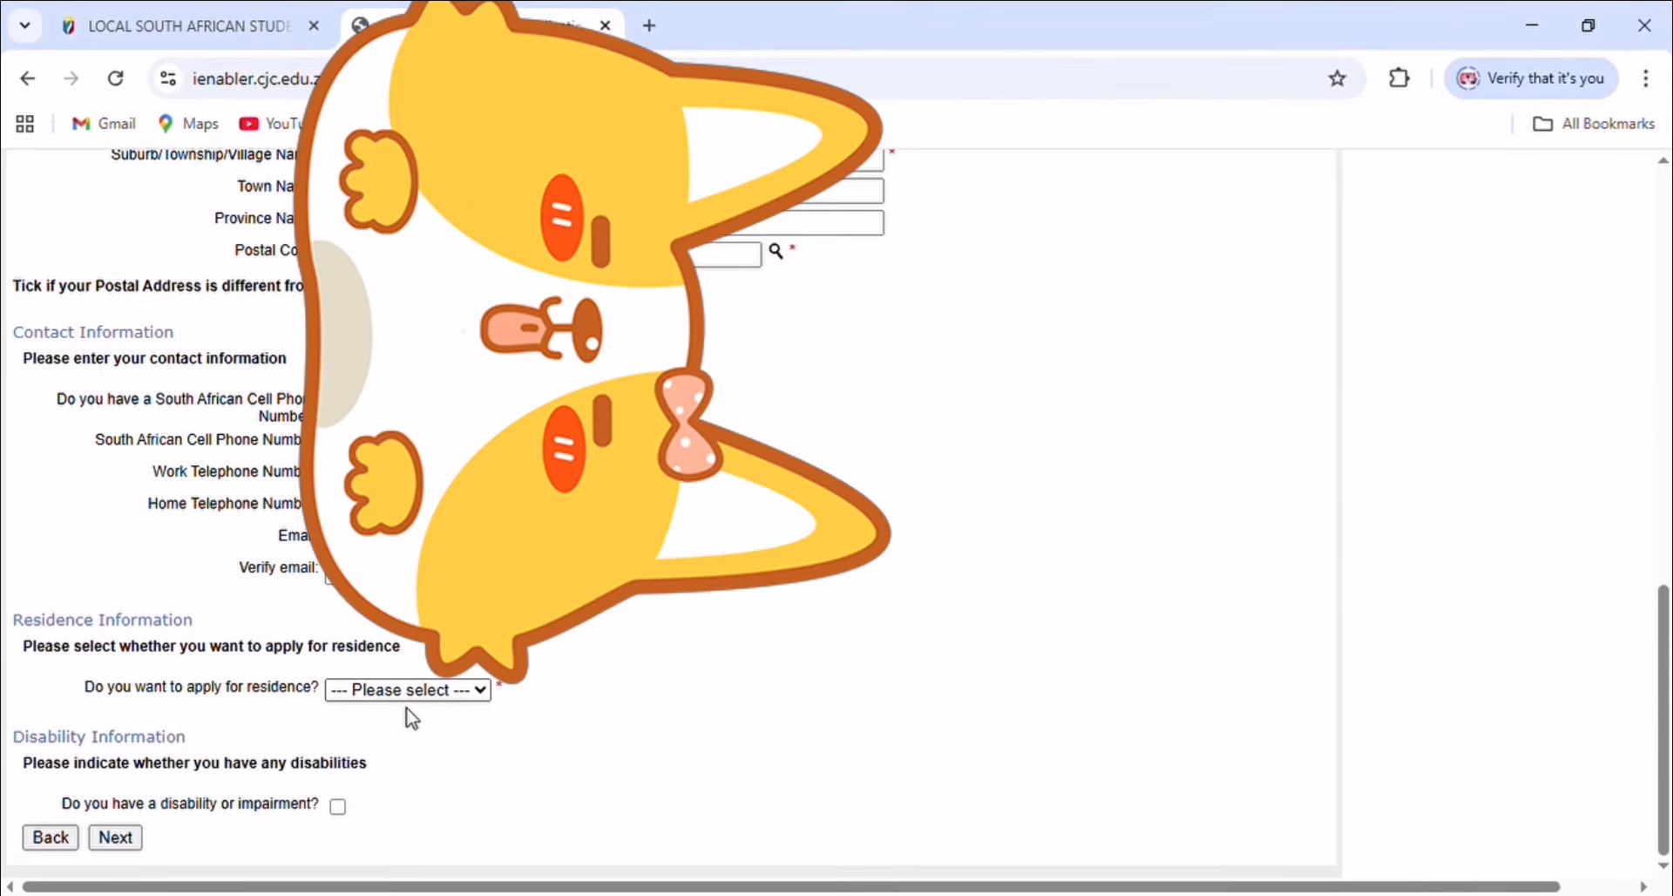
click(355, 754)
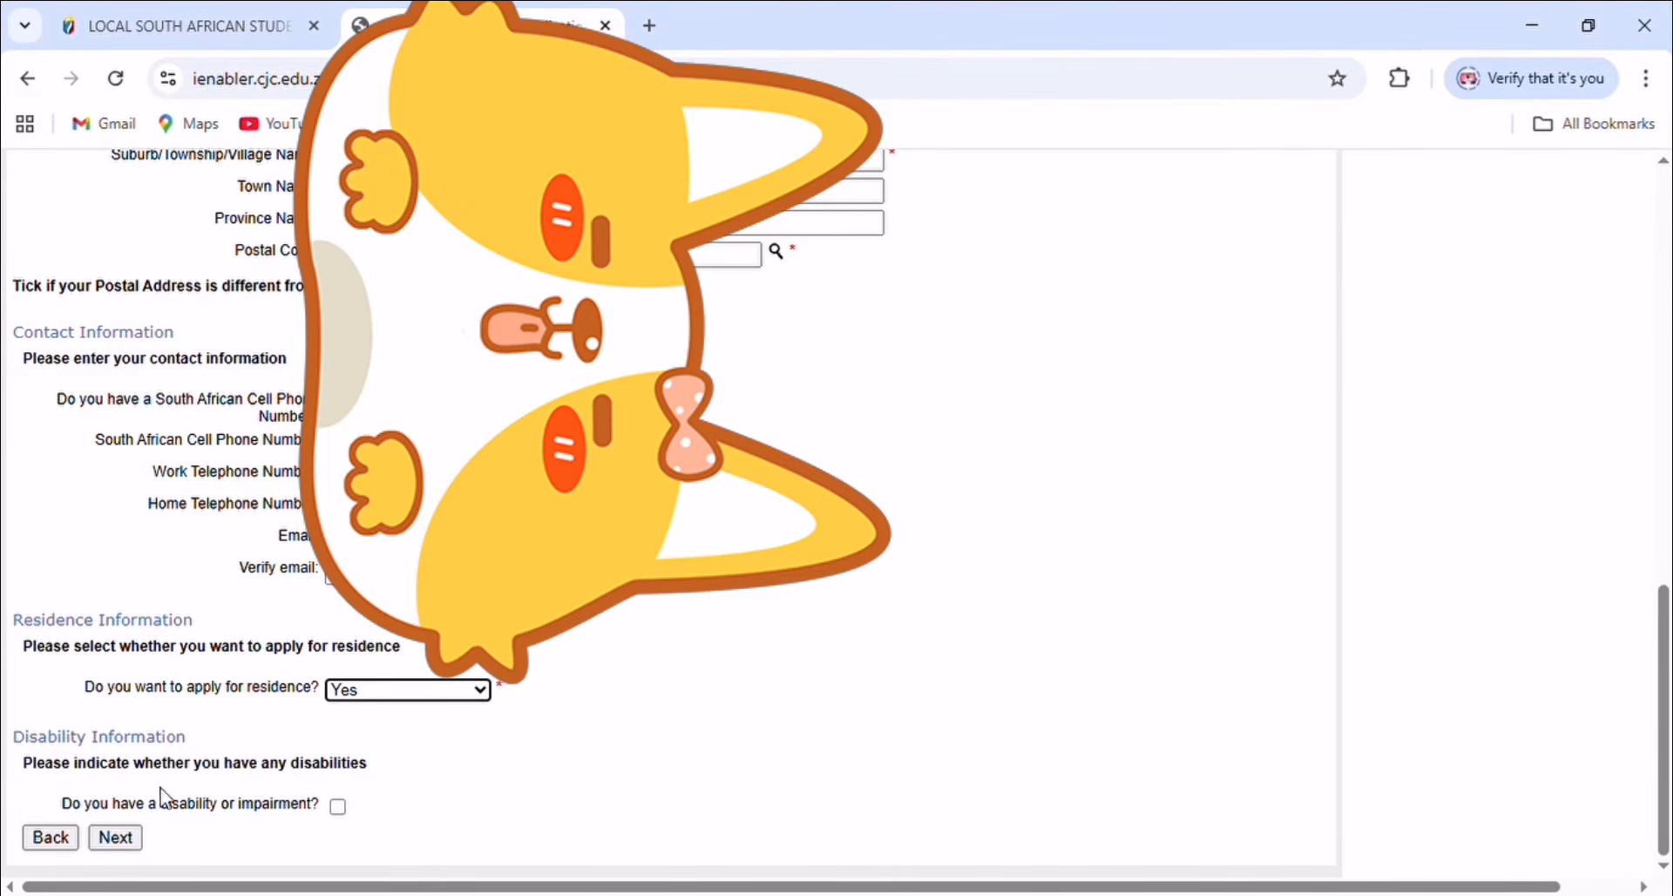
click(117, 839)
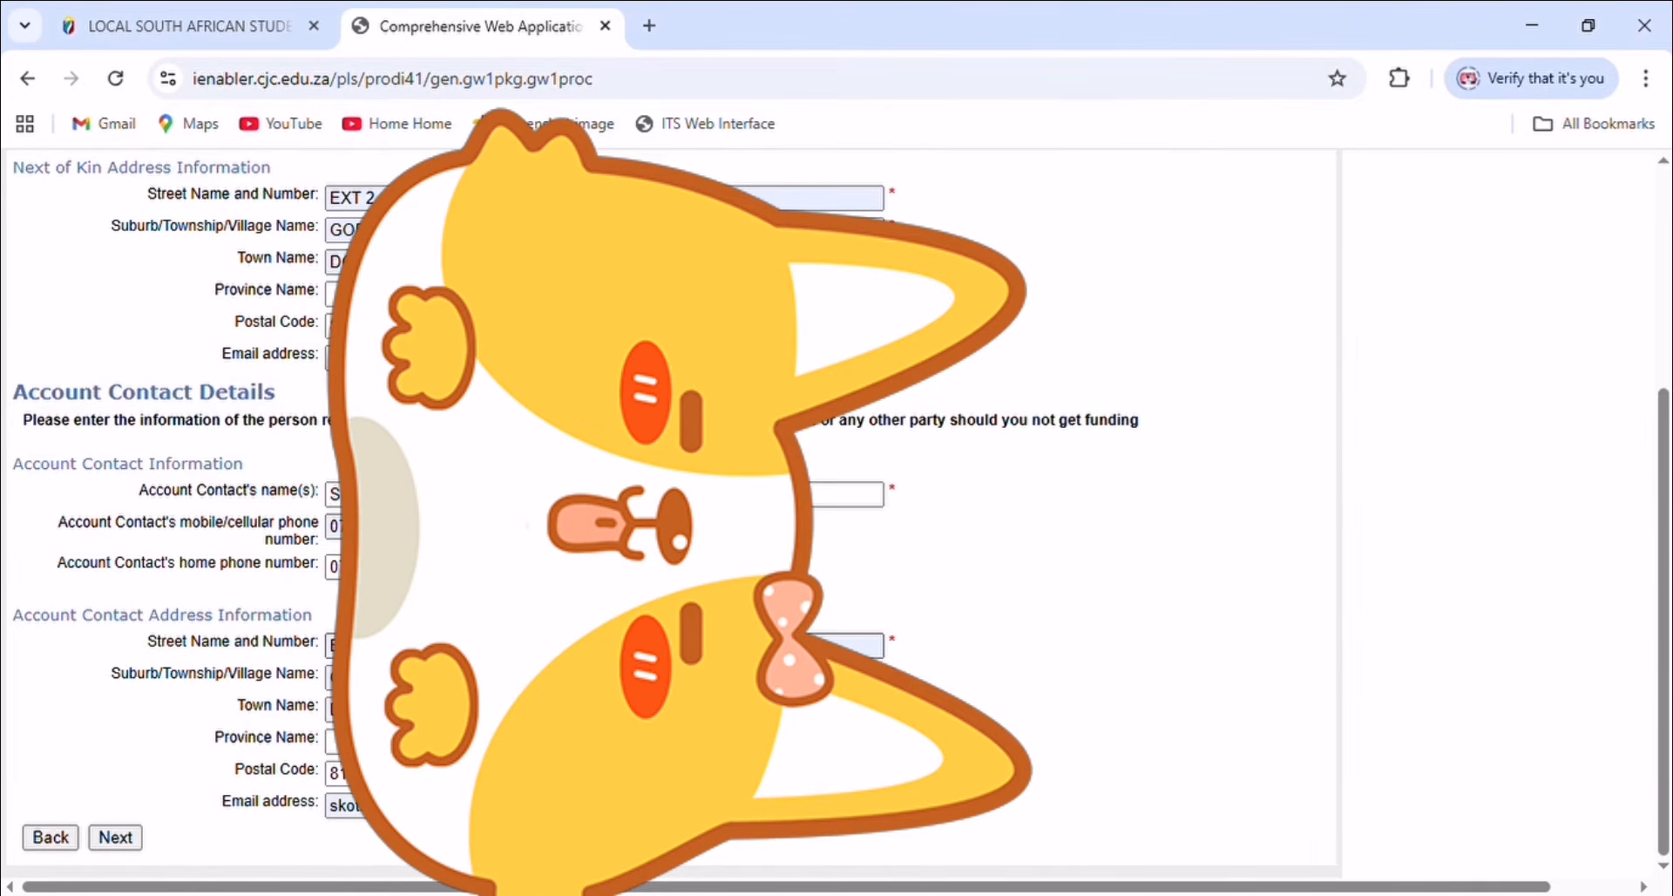
click(129, 841)
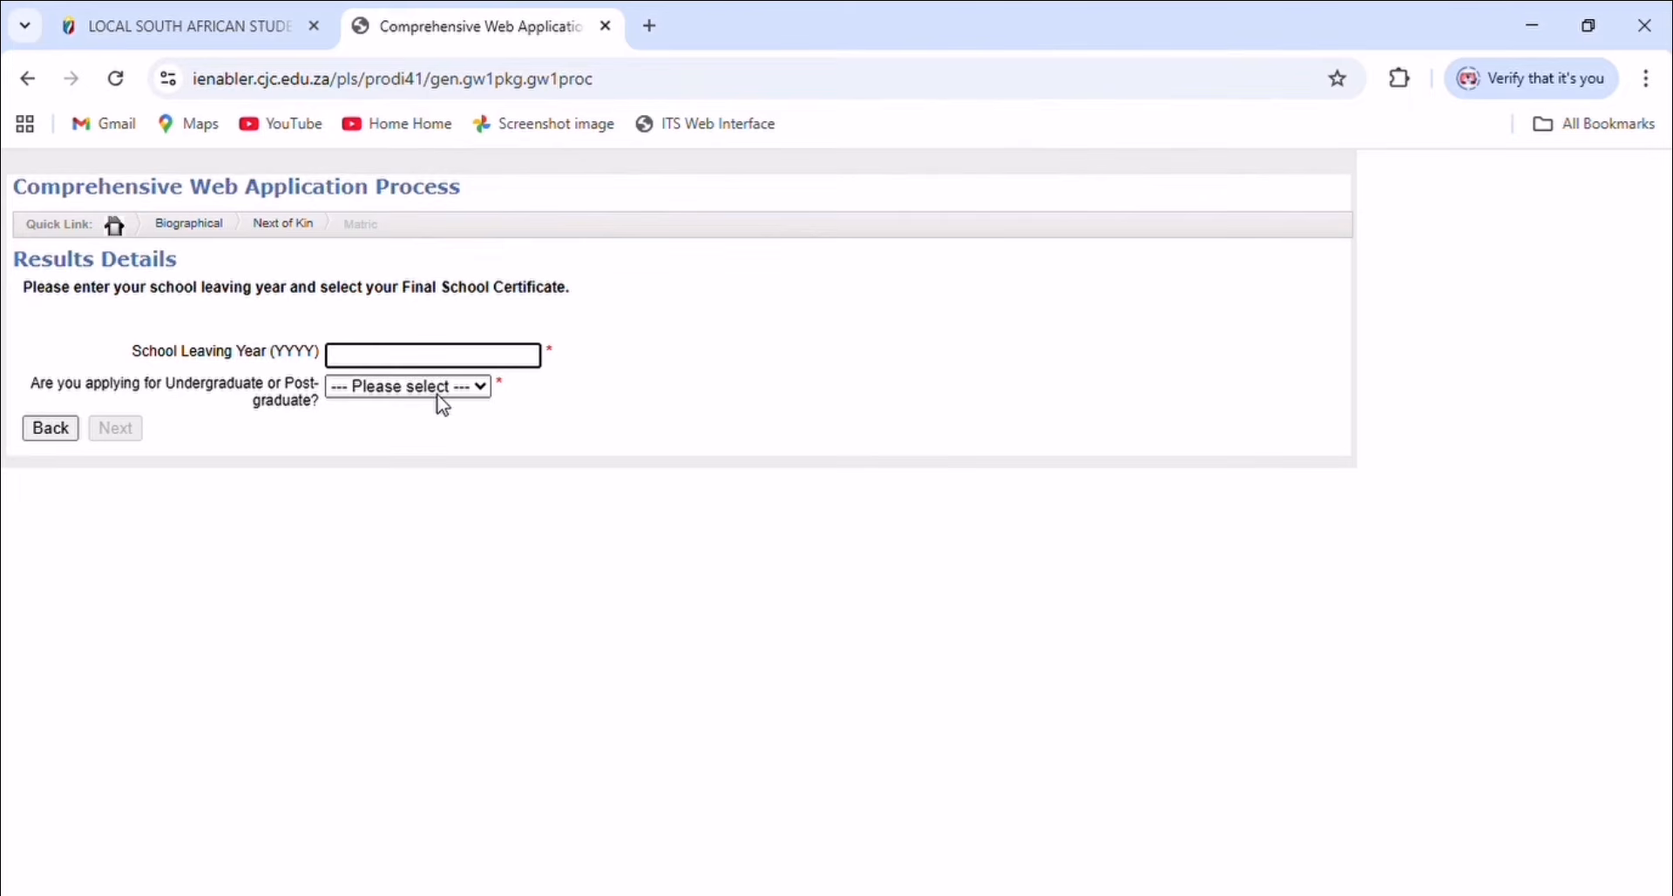
Step: Fill in the results details with school leaving year 2024, Undergraduate, SA Matric and the NTC3/N3/NSC final certificate
text(2024)
click(440, 386)
click(425, 403)
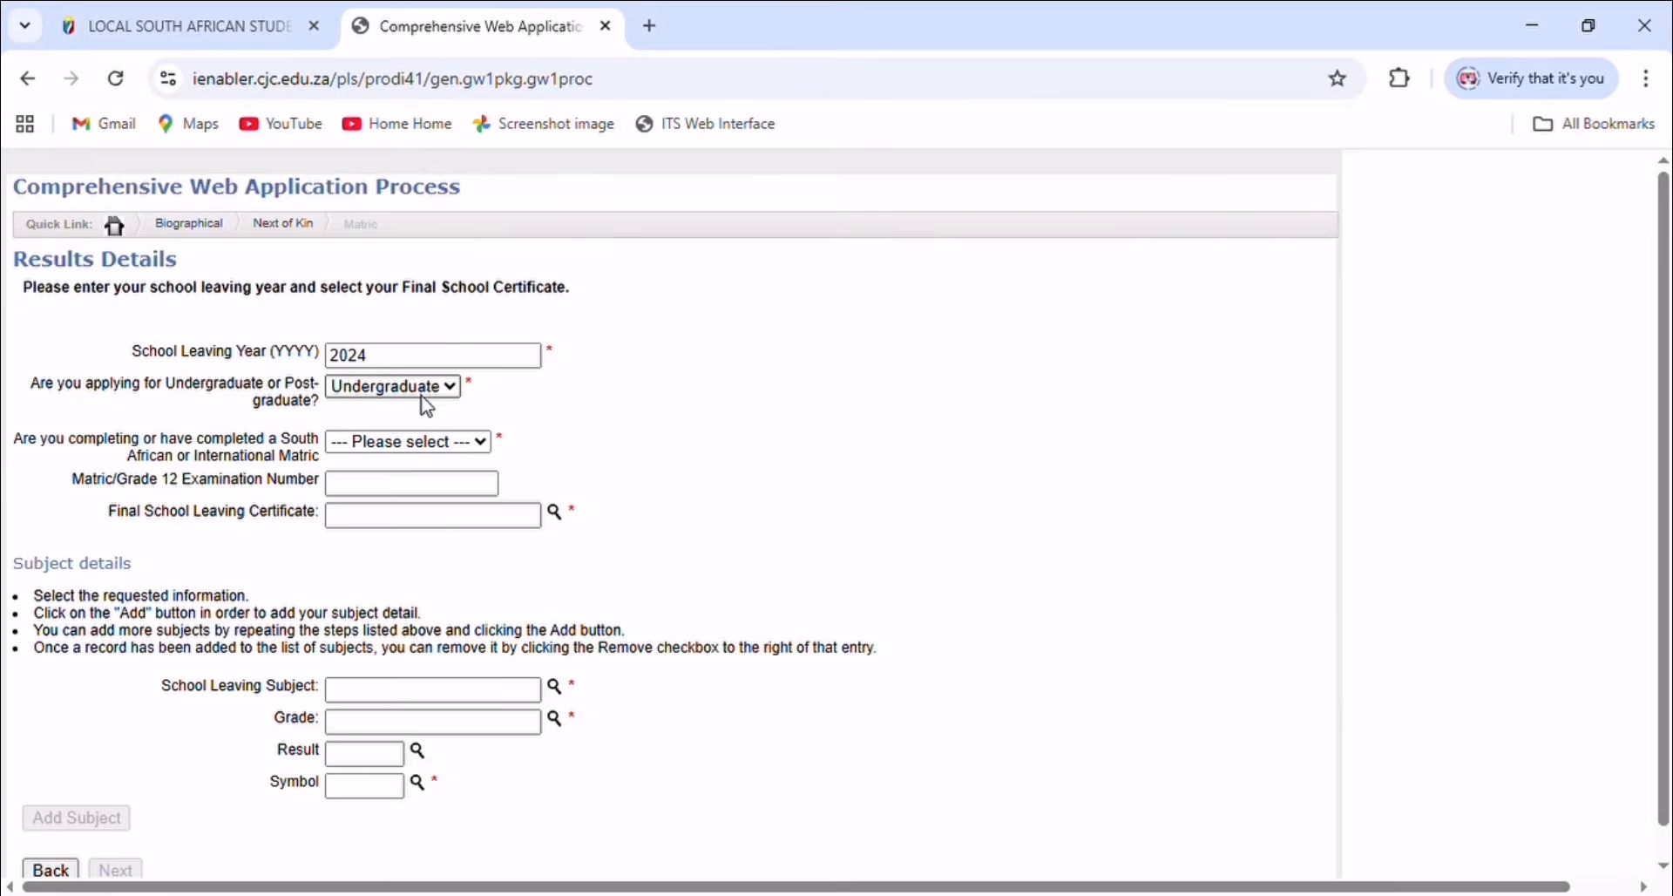
scroll(421, 396, down, 1)
click(410, 409)
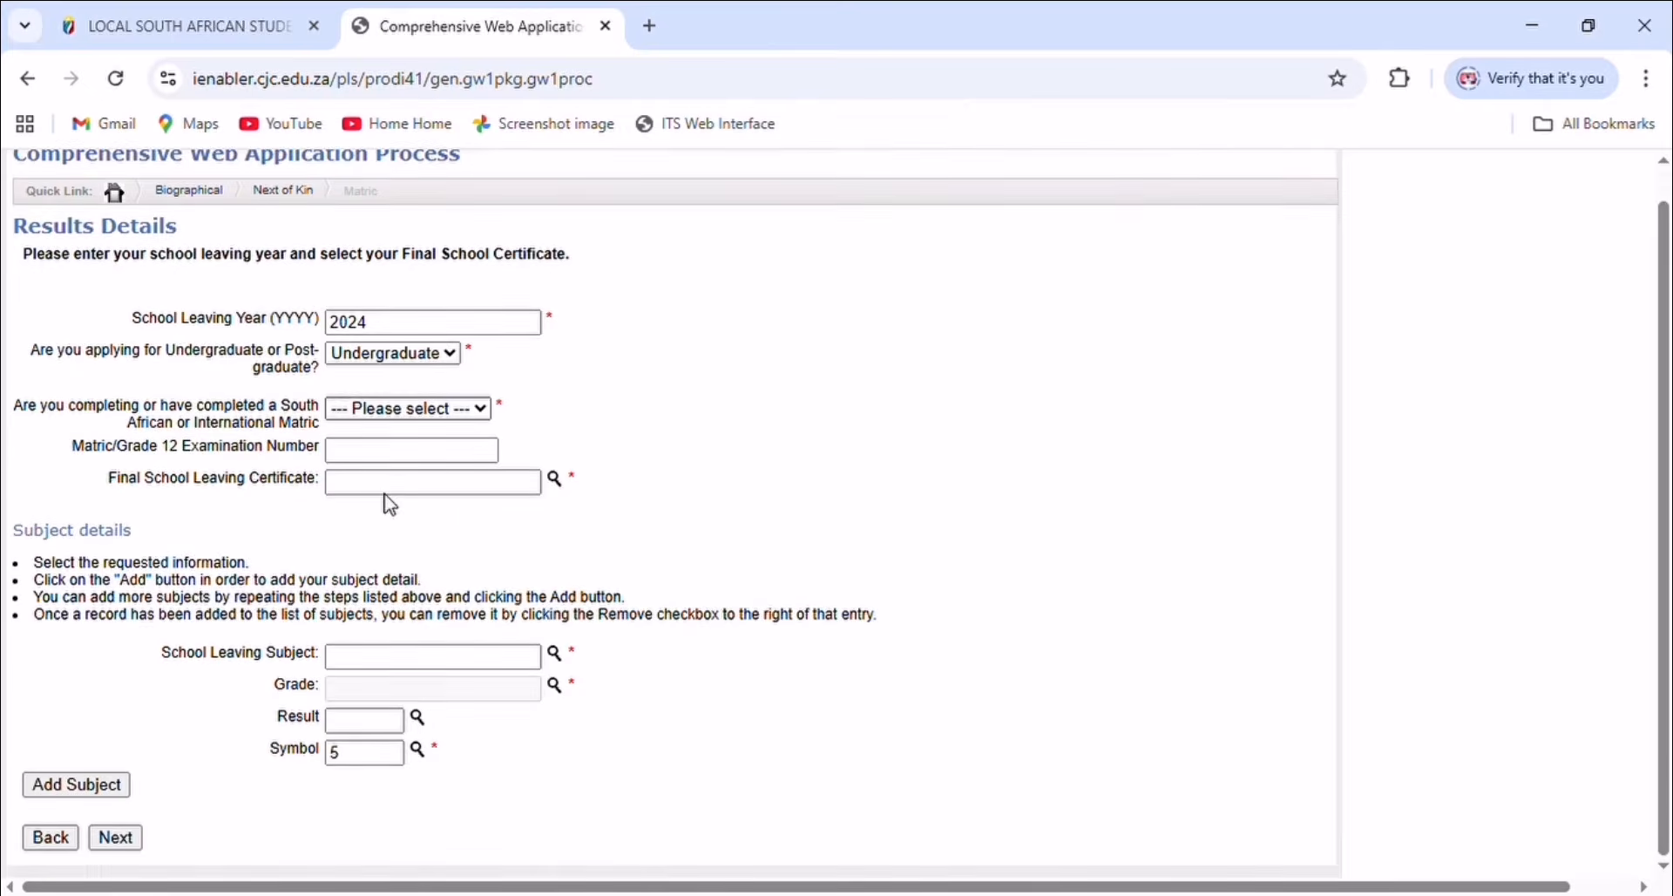
click(382, 493)
click(560, 476)
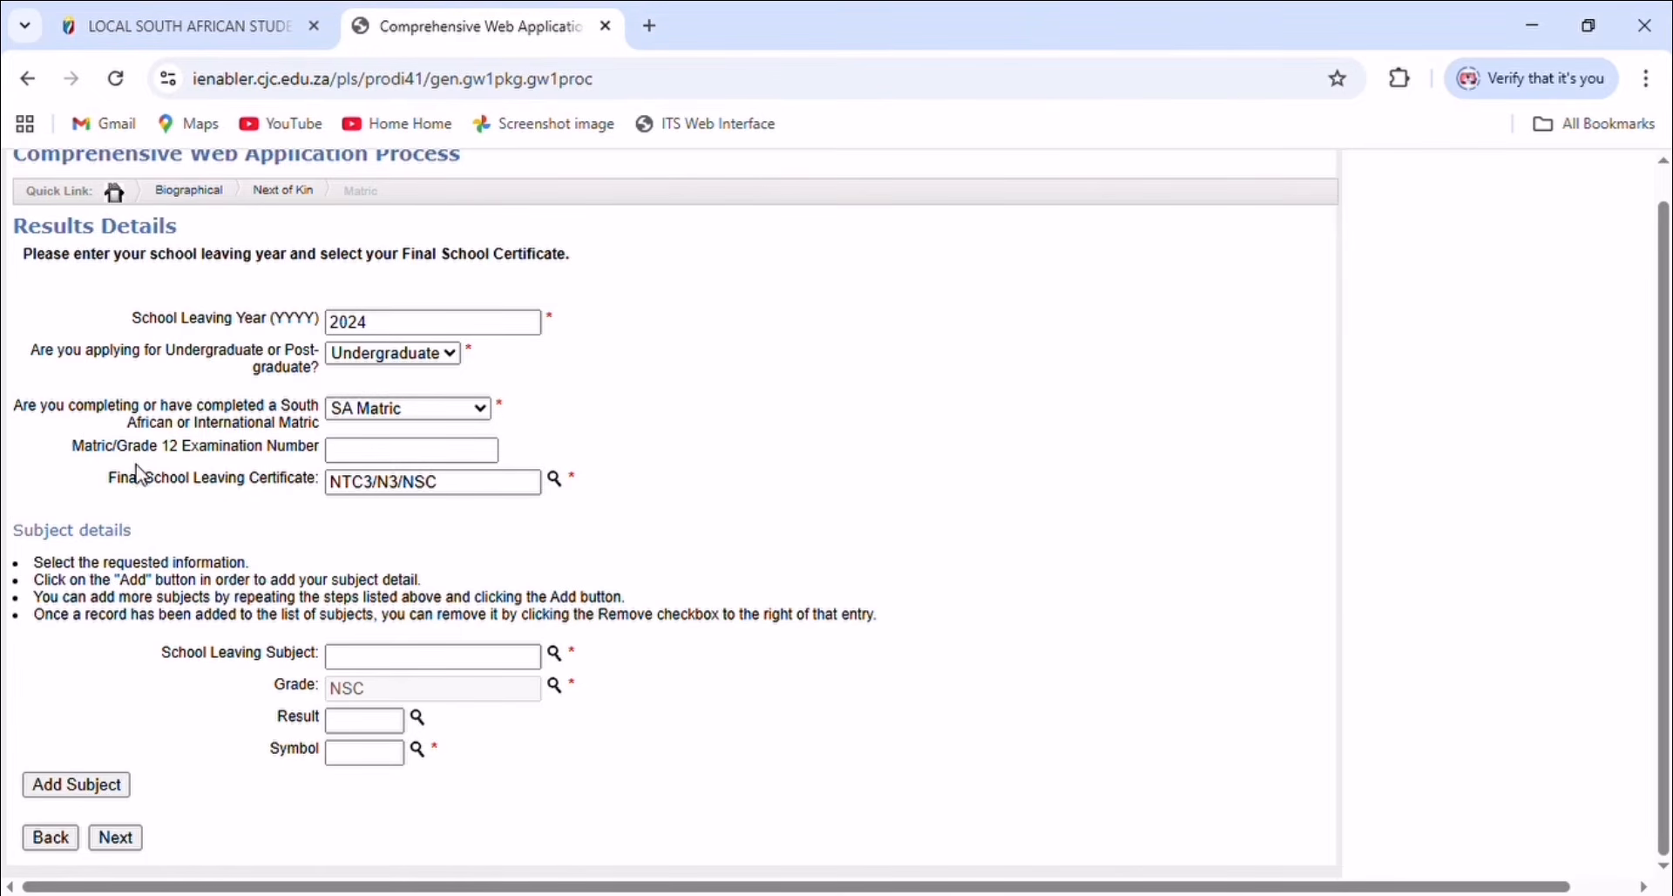
Step: Add the matric subjects ENGLISH HOME LANG (HL) with symbol 5 and AFRIKAANS SEC ADD LANG with symbol 4
click(554, 655)
click(122, 643)
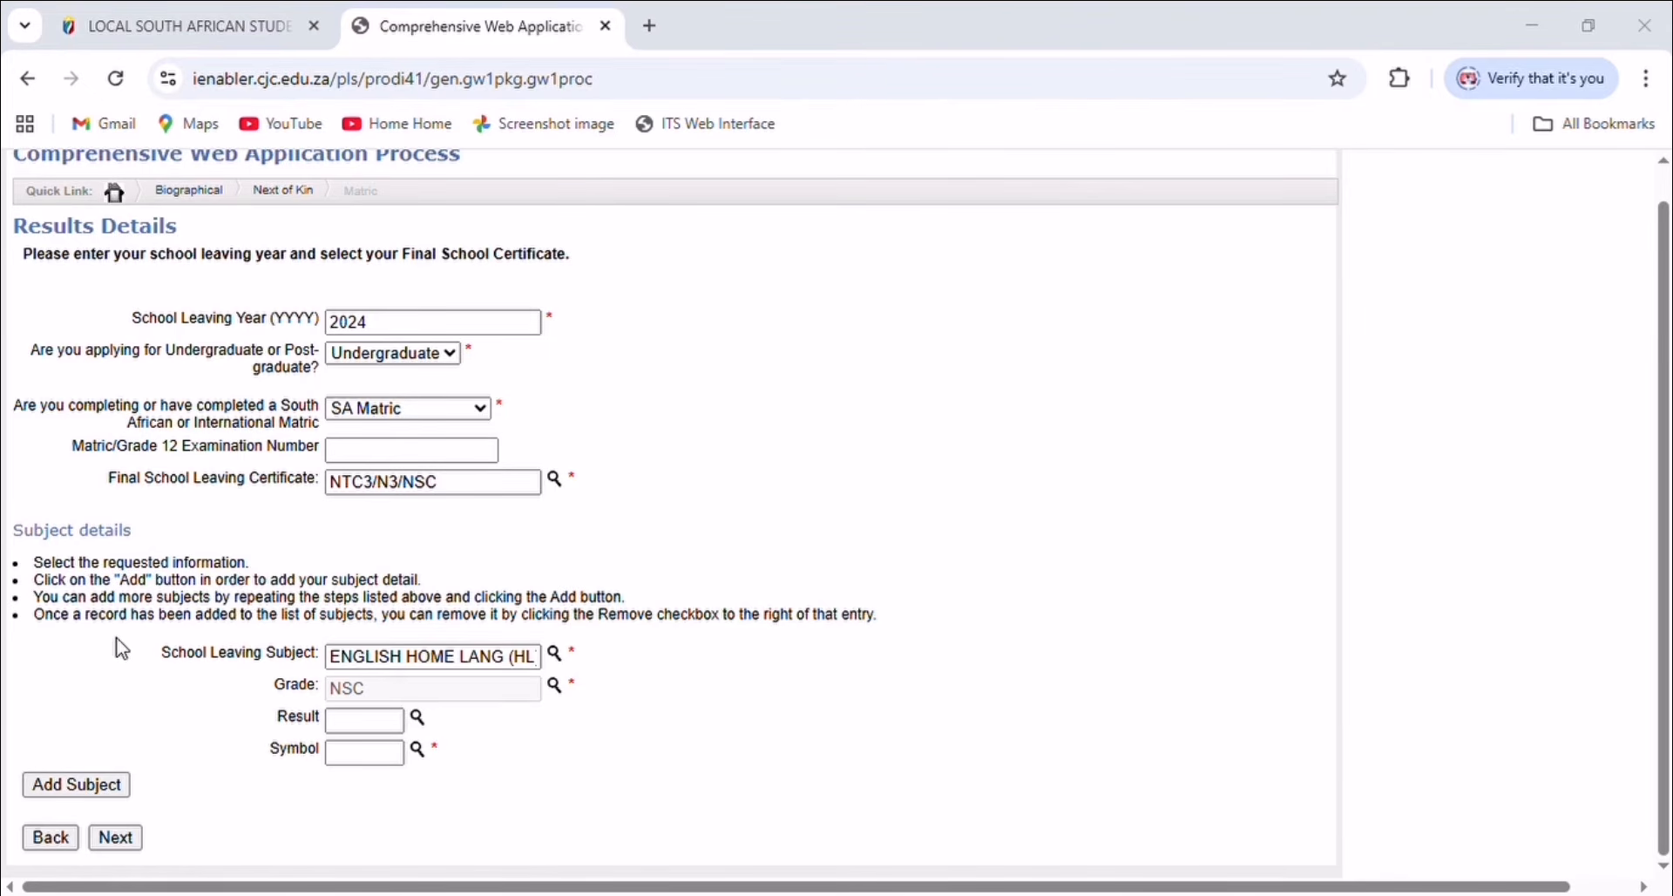
click(417, 752)
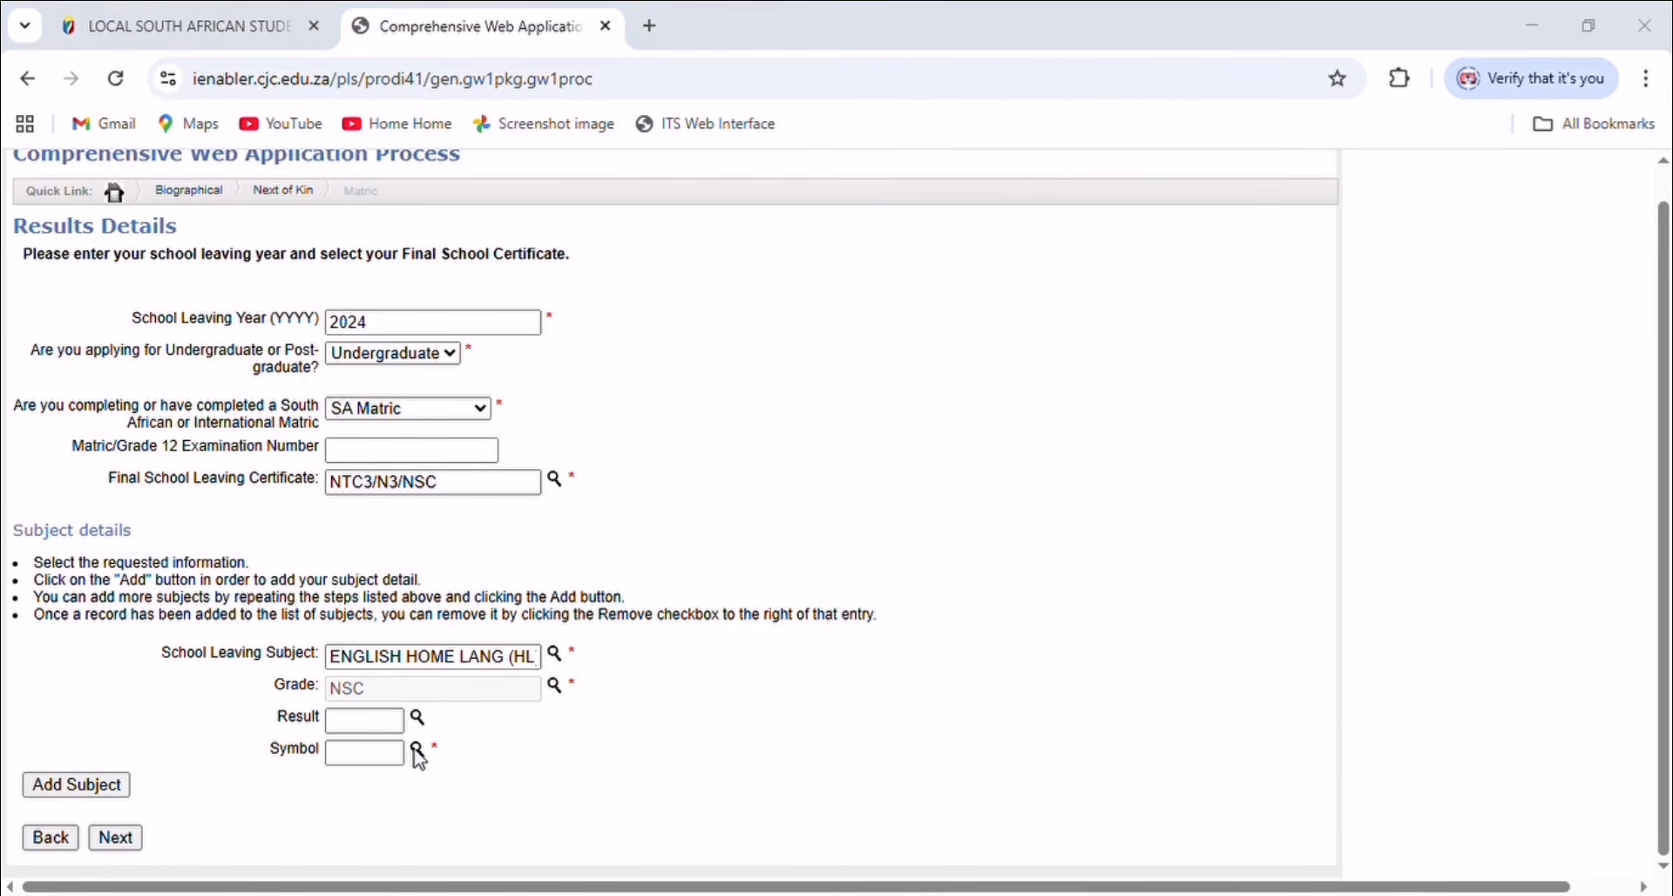
click(40, 450)
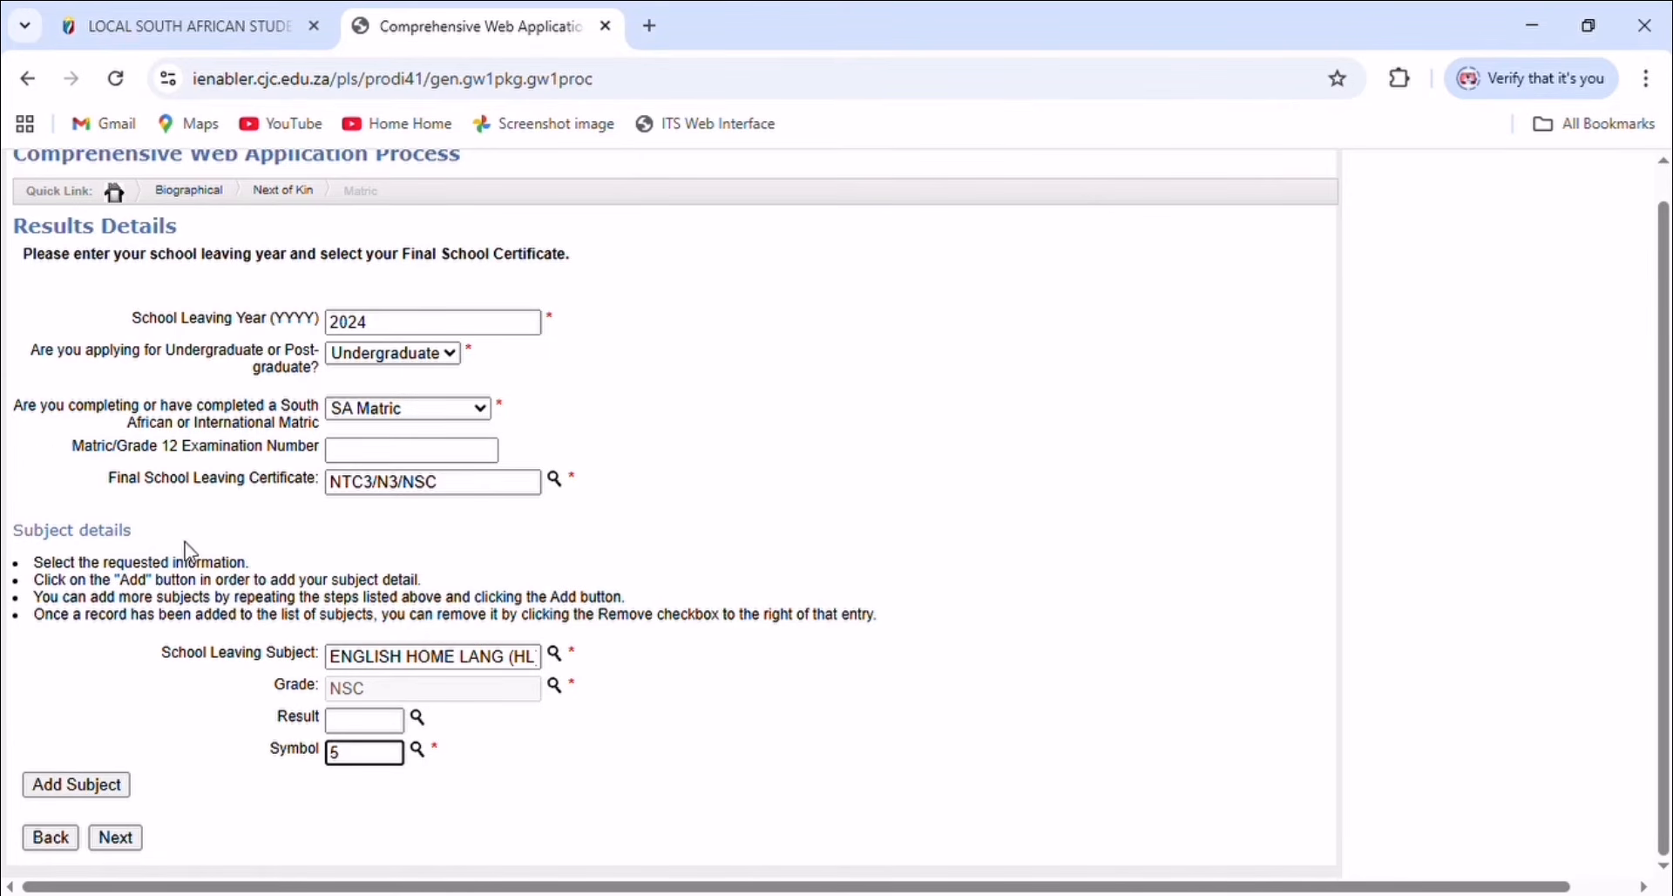
click(71, 789)
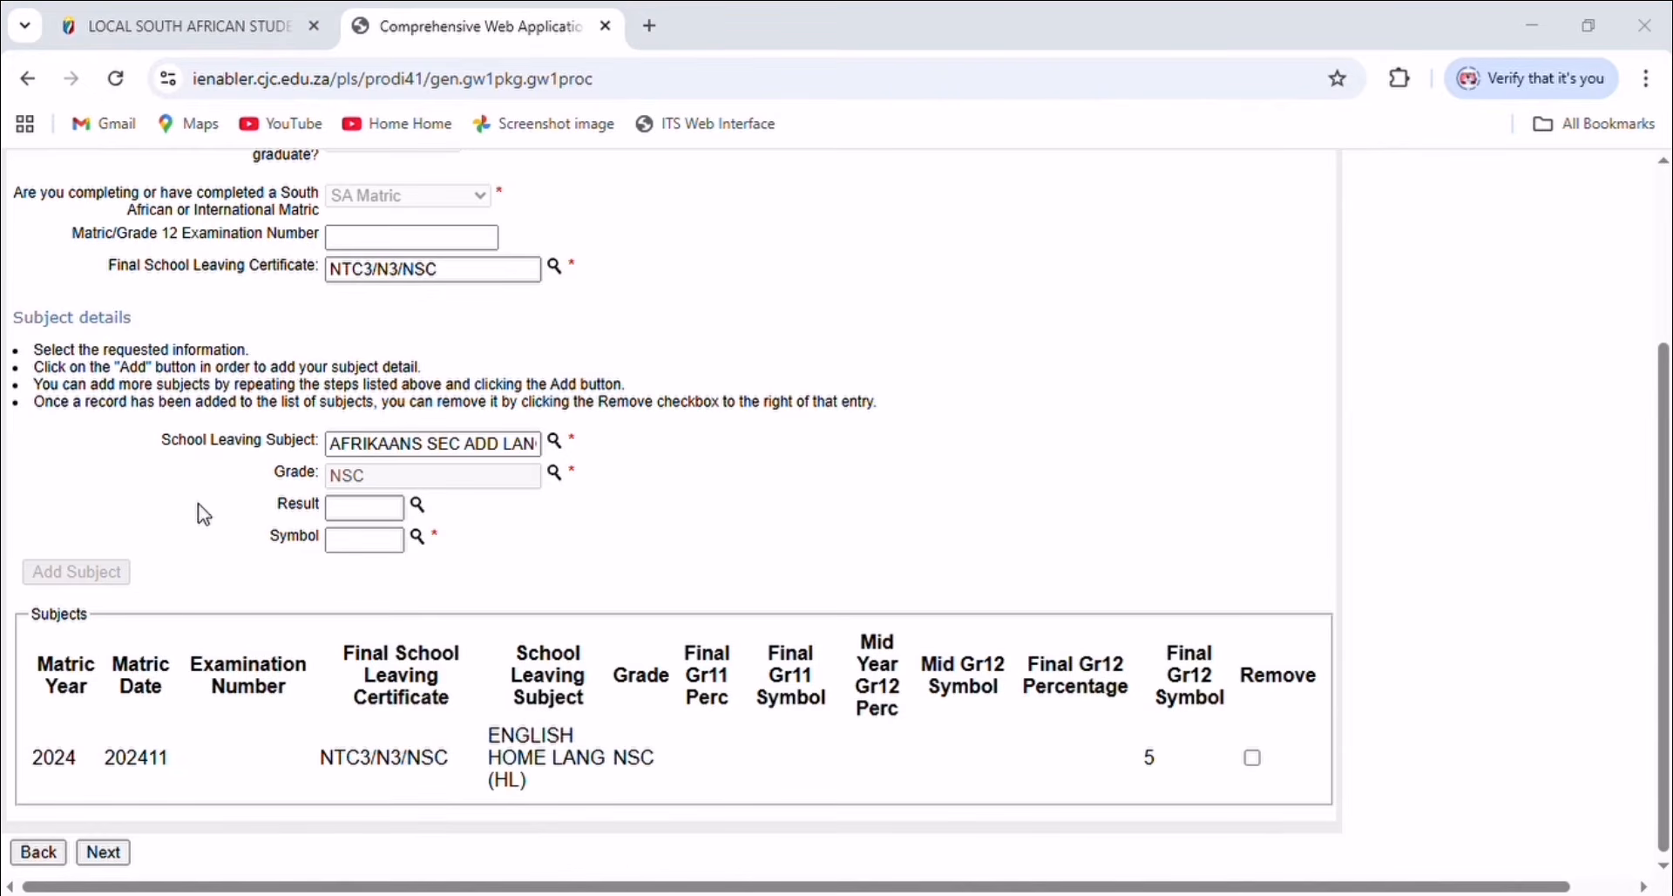
click(38, 425)
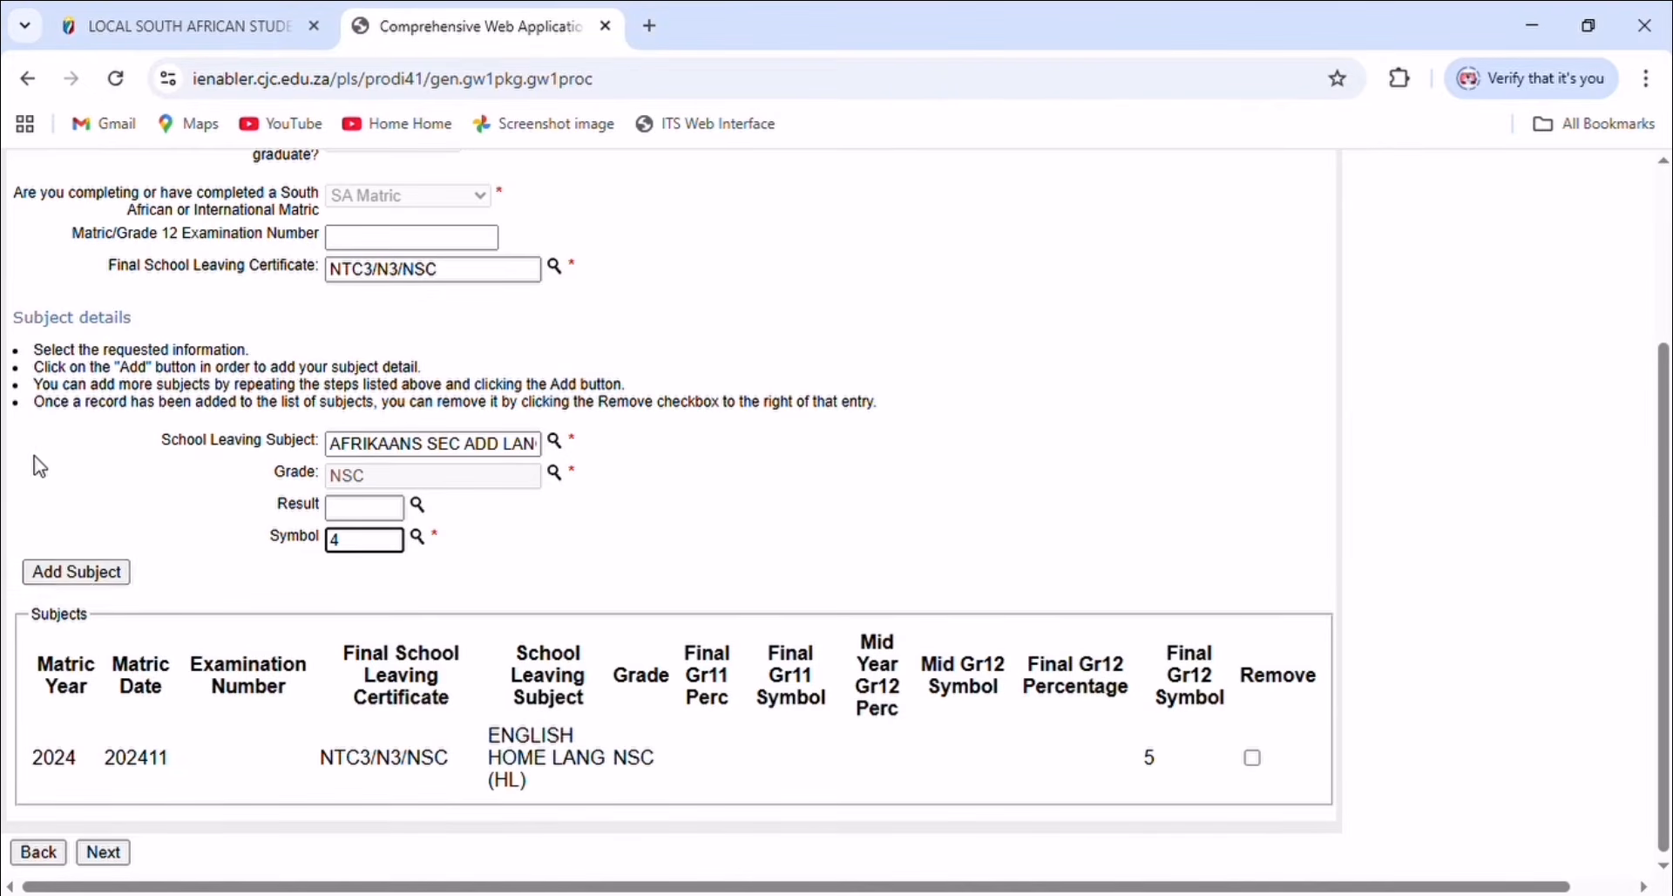
click(105, 576)
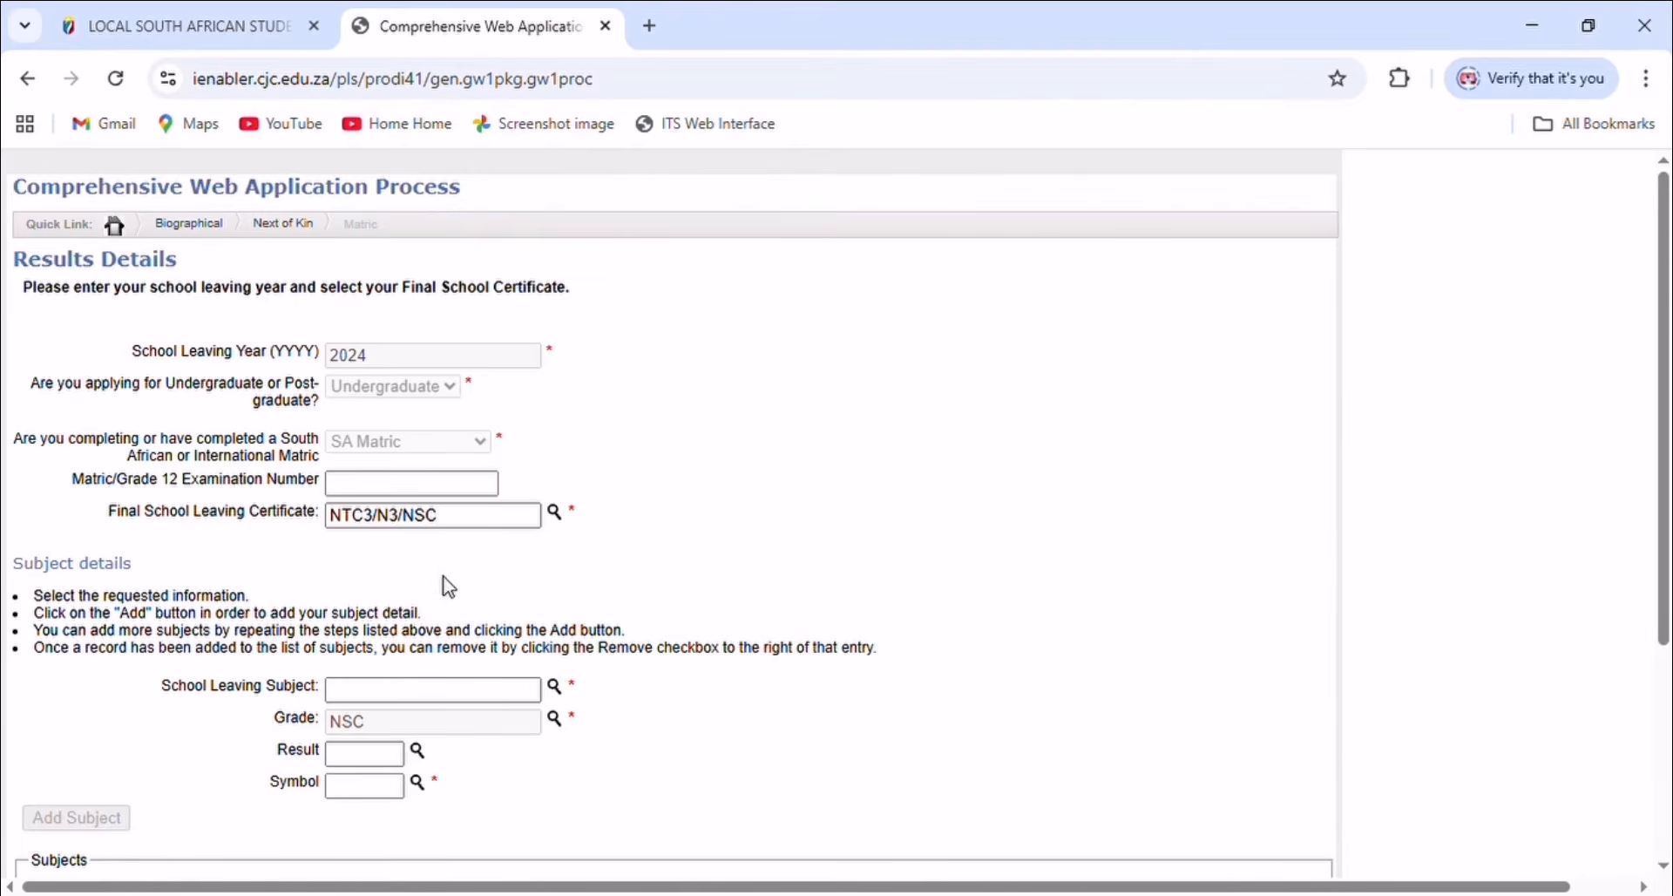
Step: Add the matric subject MATHEMATICAL LITERACY with symbol 6 to the subjects list
click(556, 689)
click(163, 557)
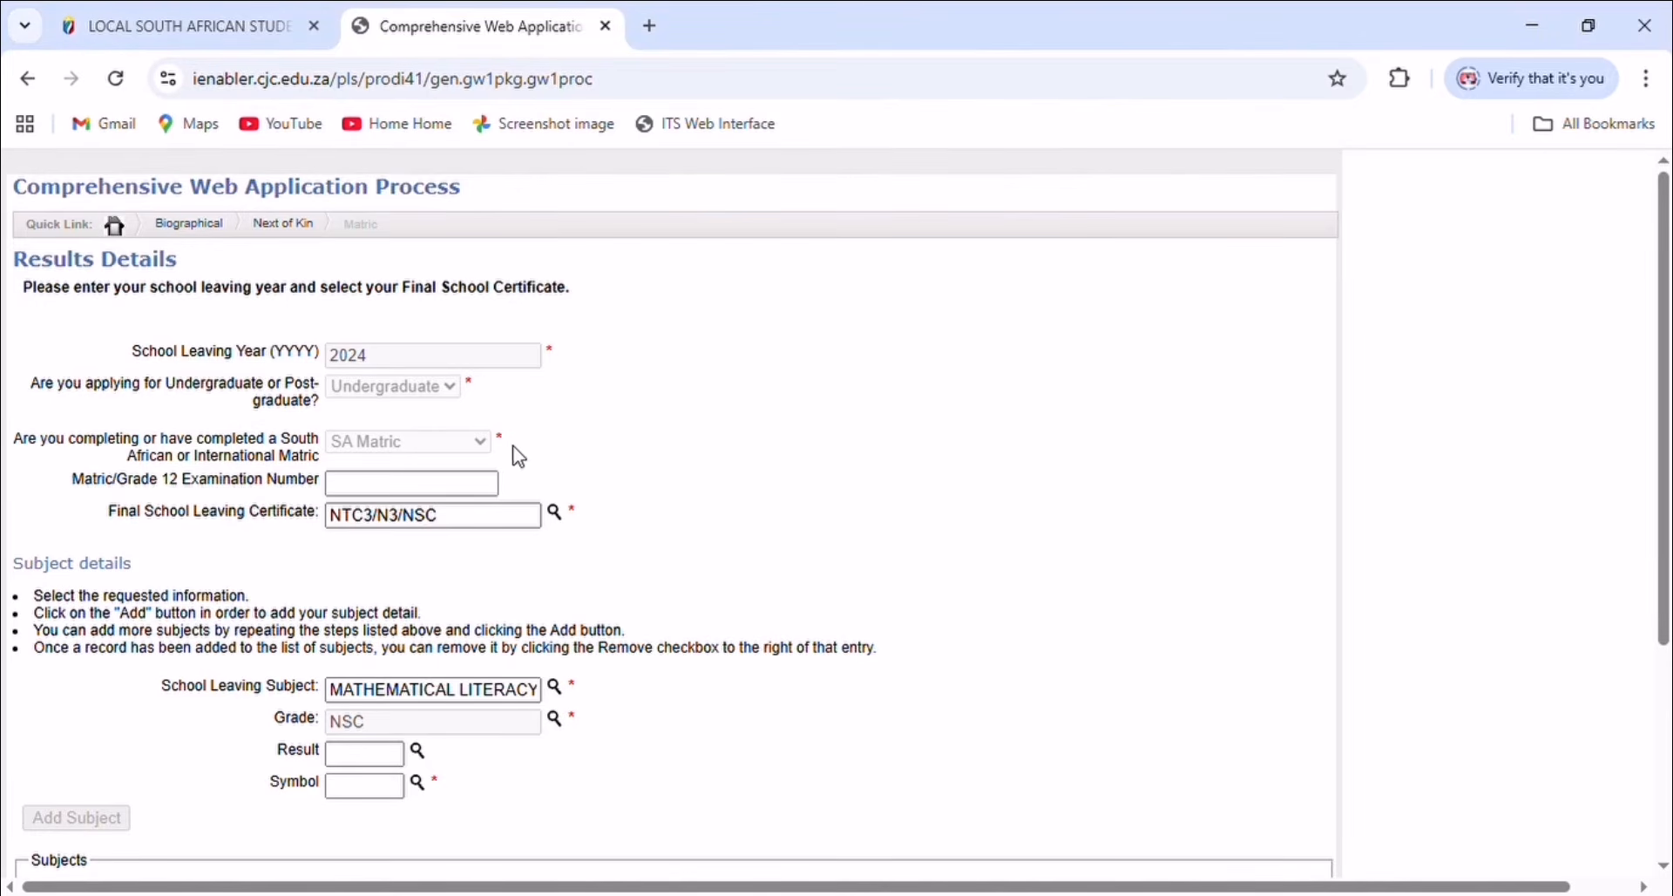
click(420, 784)
click(37, 476)
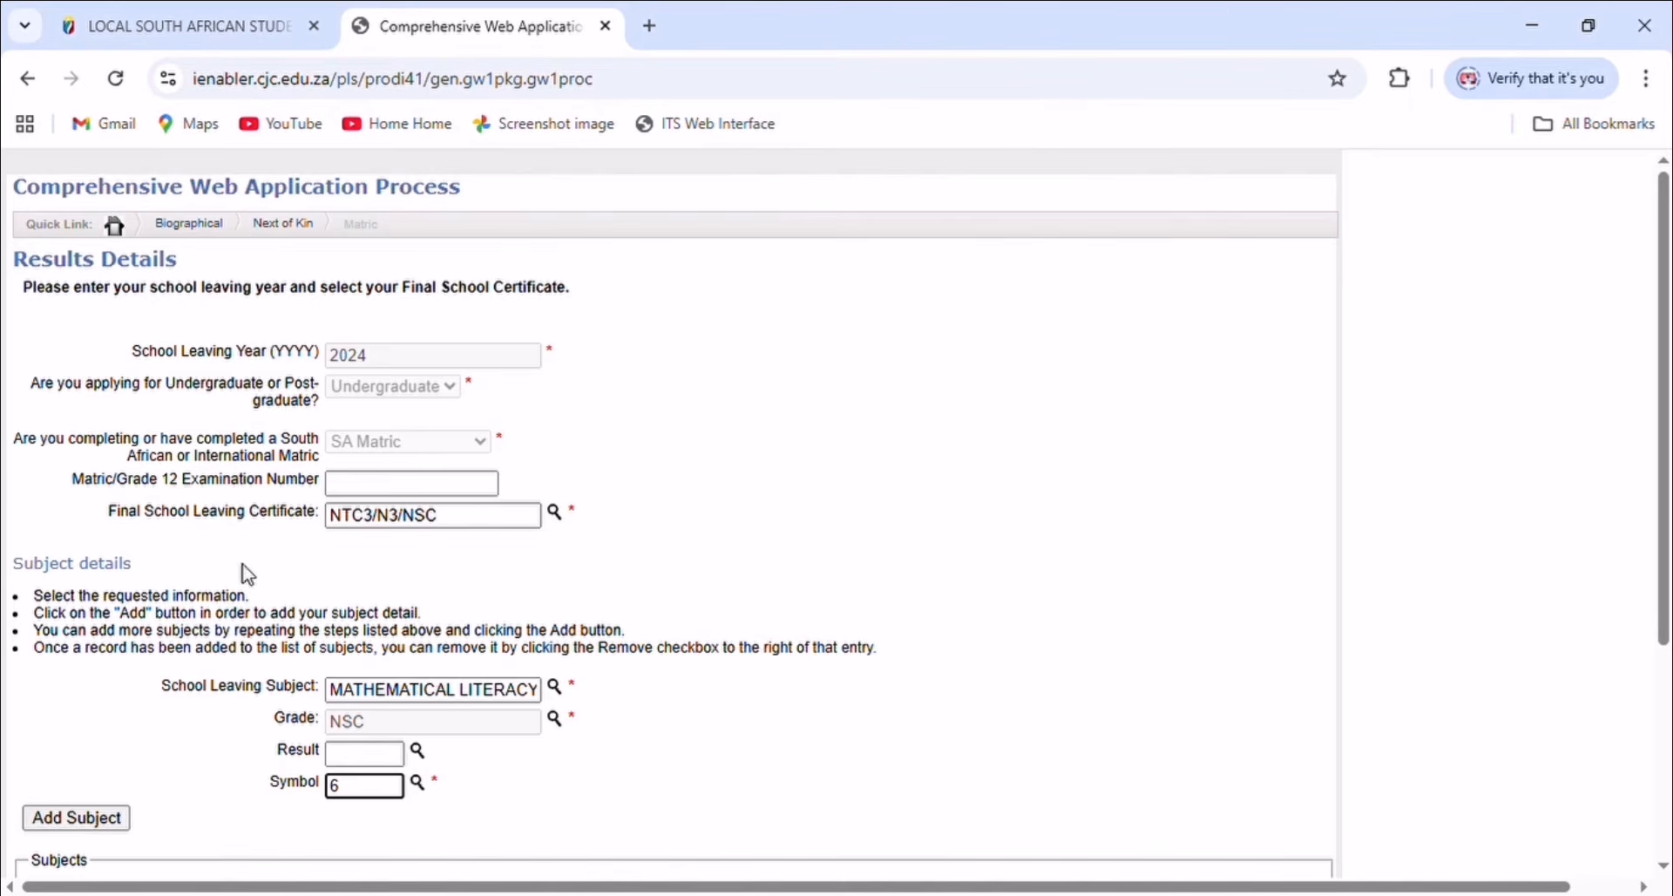
click(108, 817)
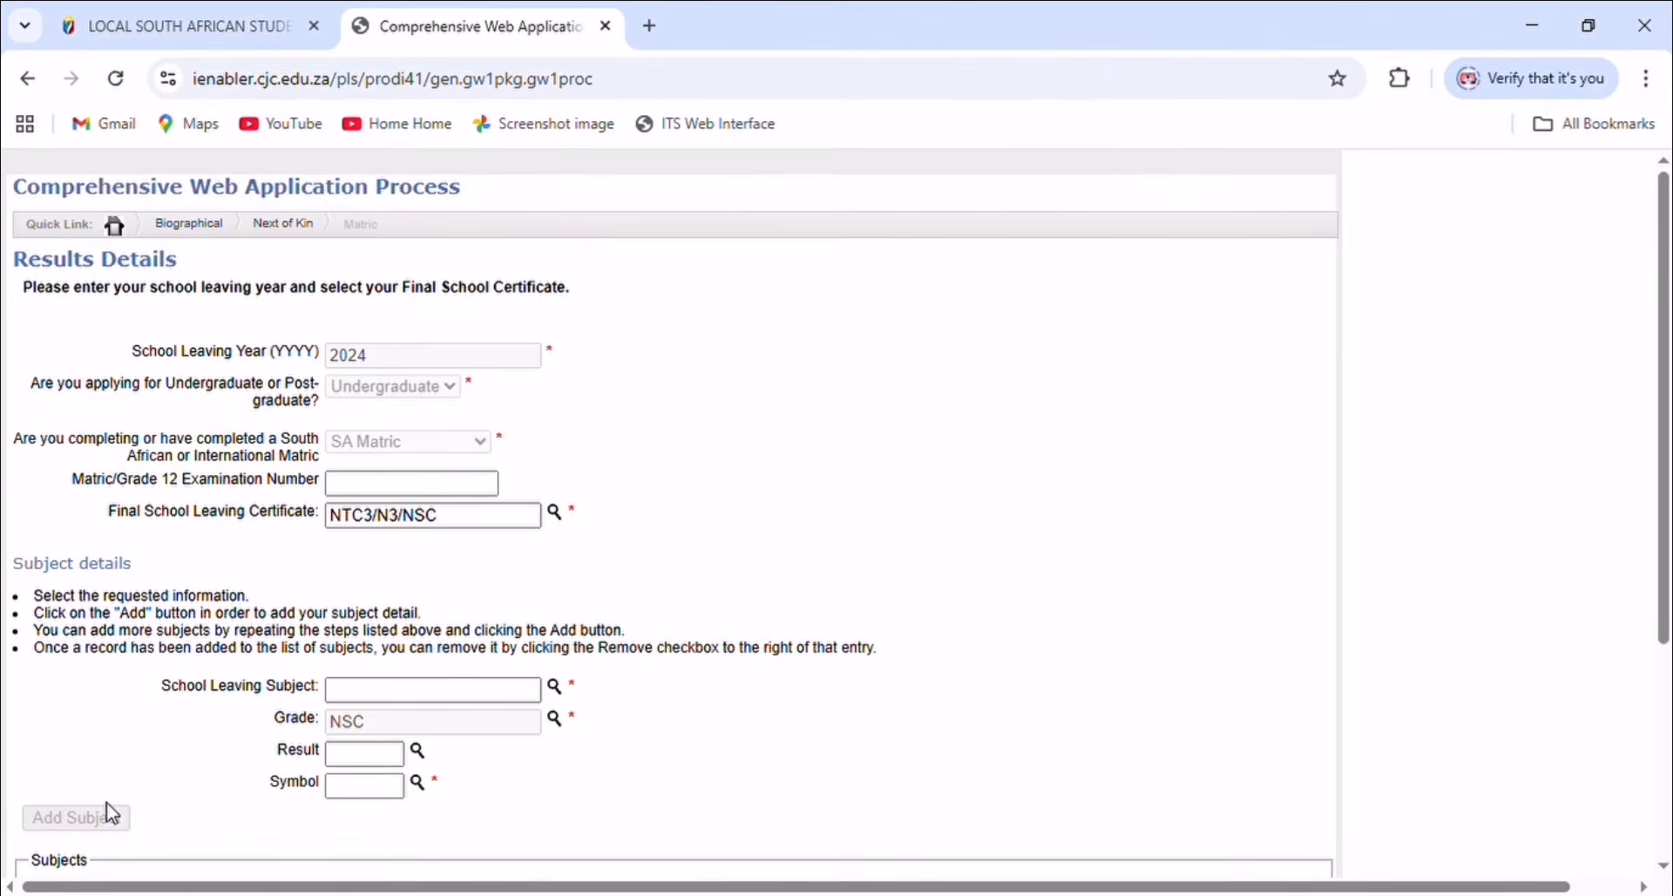
Step: Add the matric subjects LIFE ORIENTATION with symbol 6 and ACCOUNTING with its symbol to the subjects list
click(555, 688)
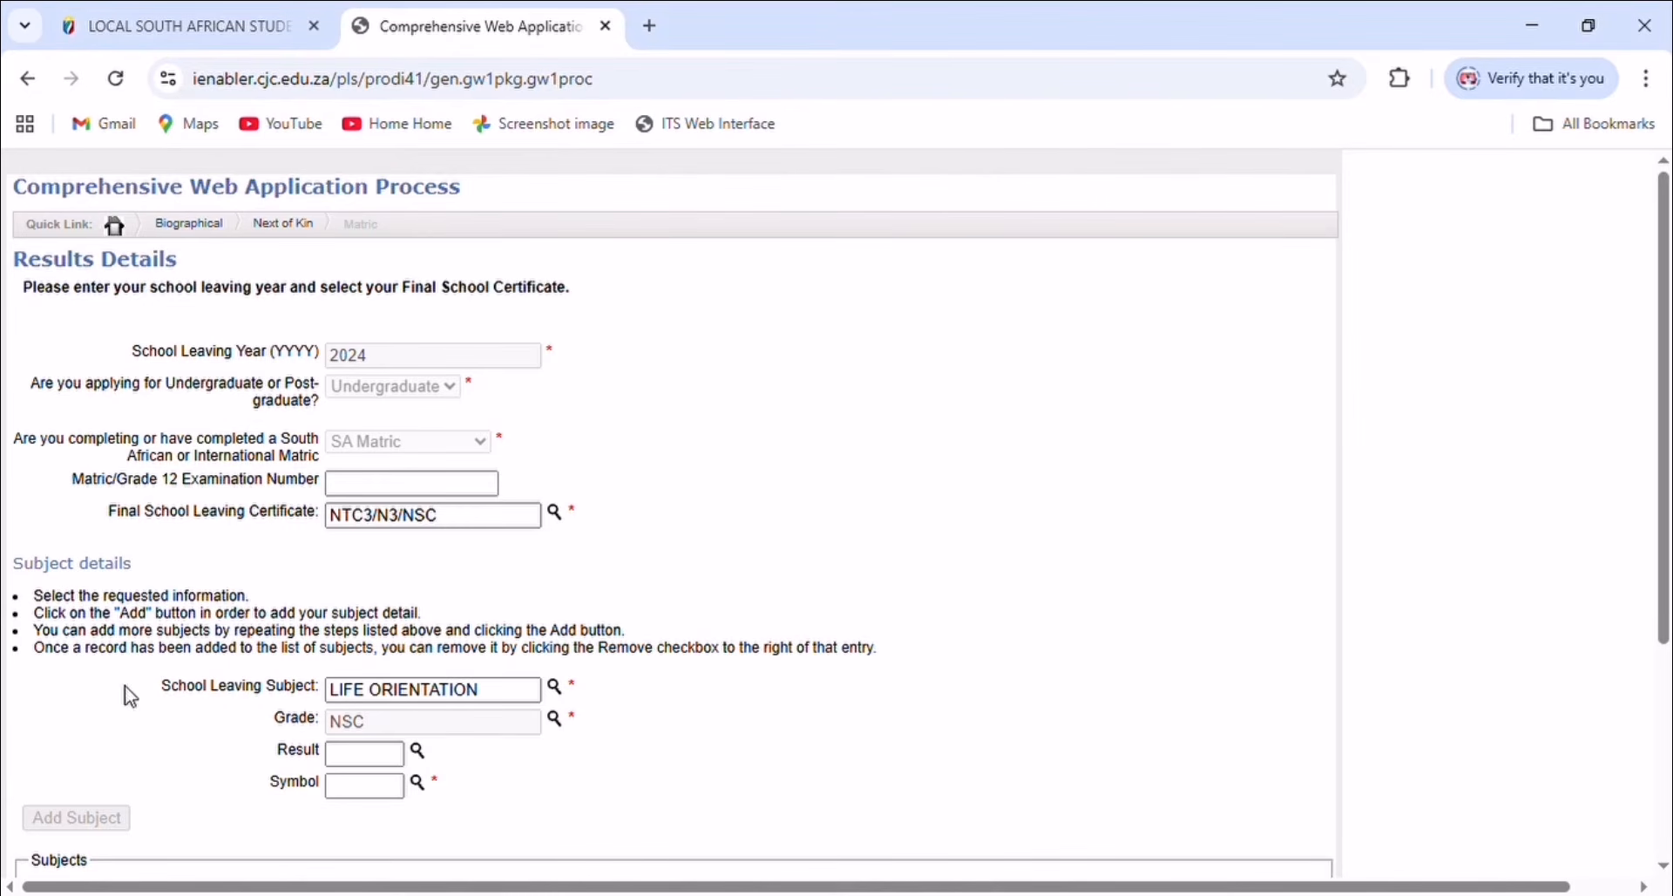
click(421, 785)
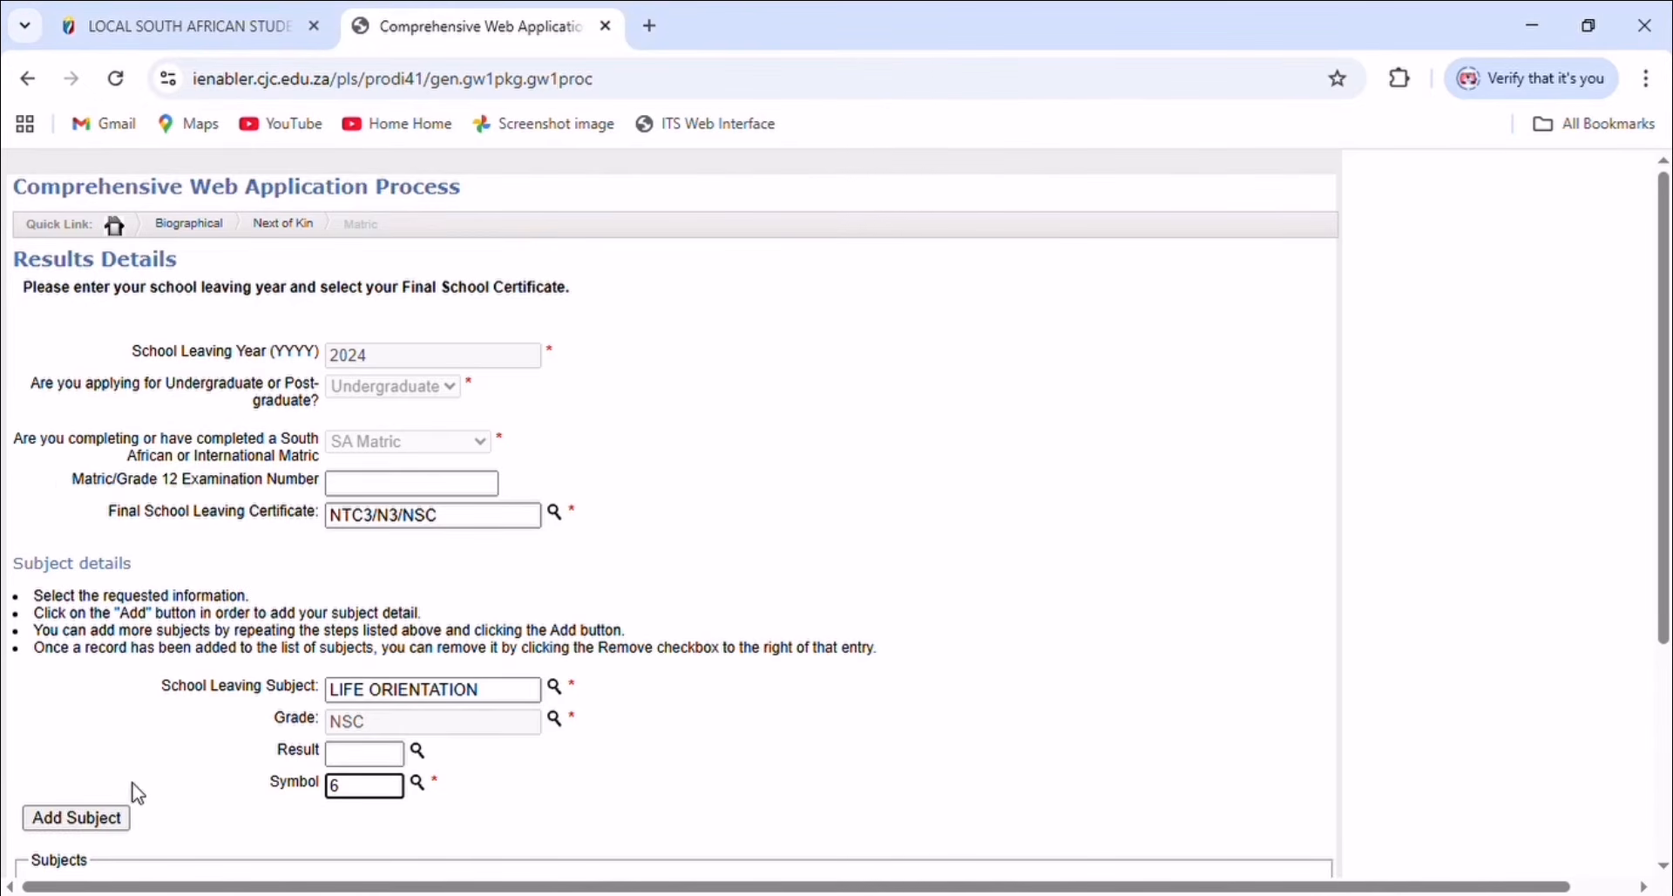
click(121, 819)
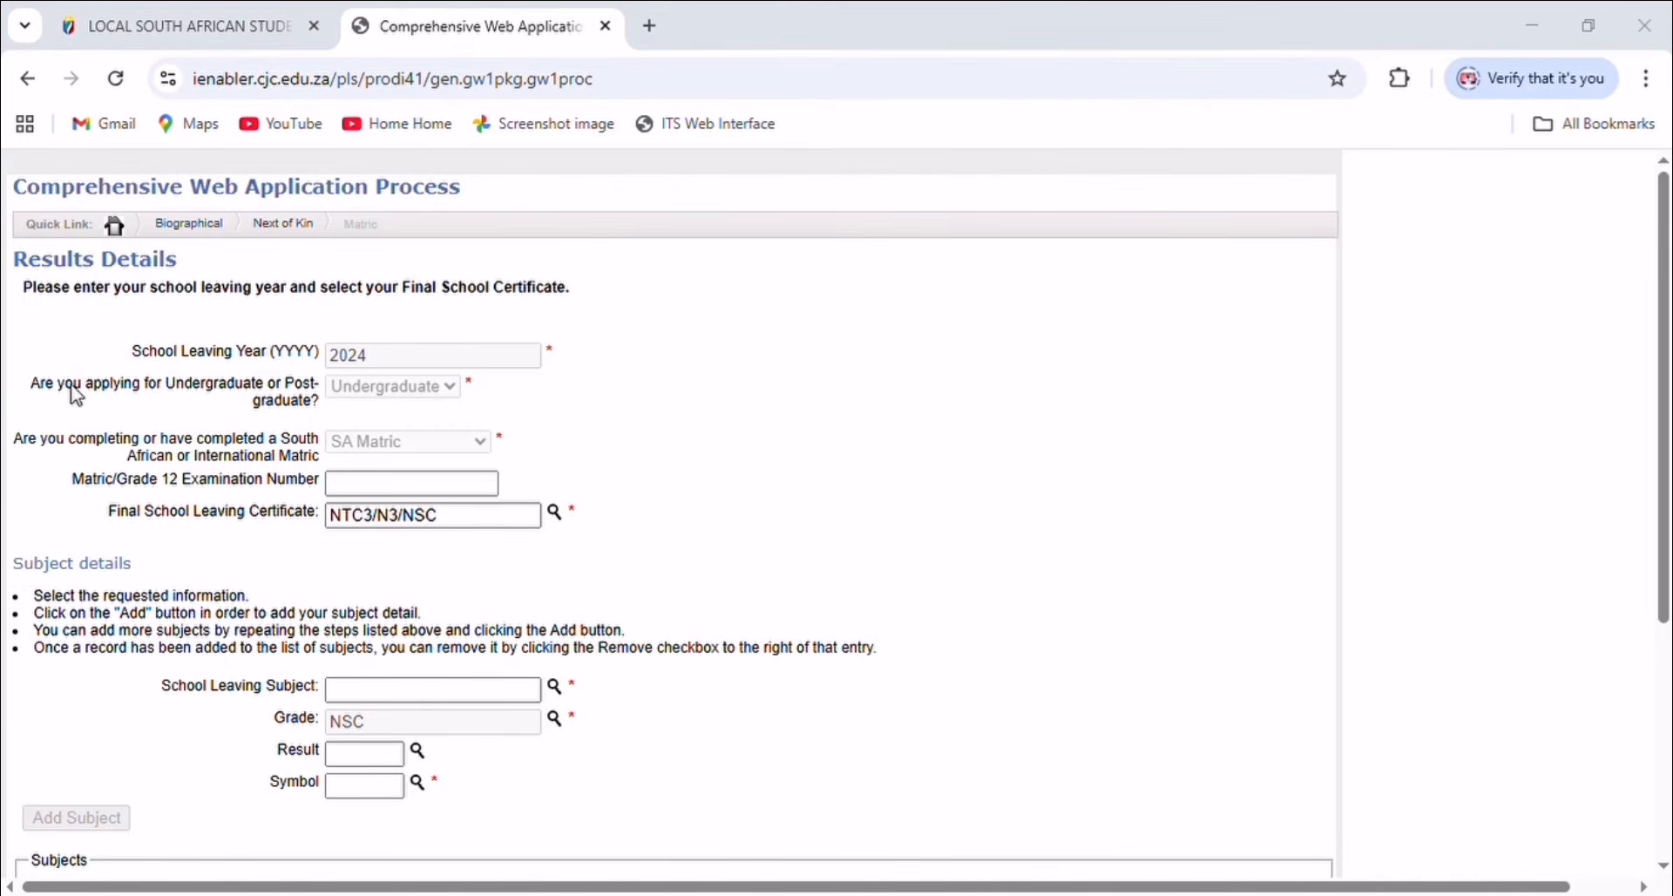
click(82, 363)
click(416, 783)
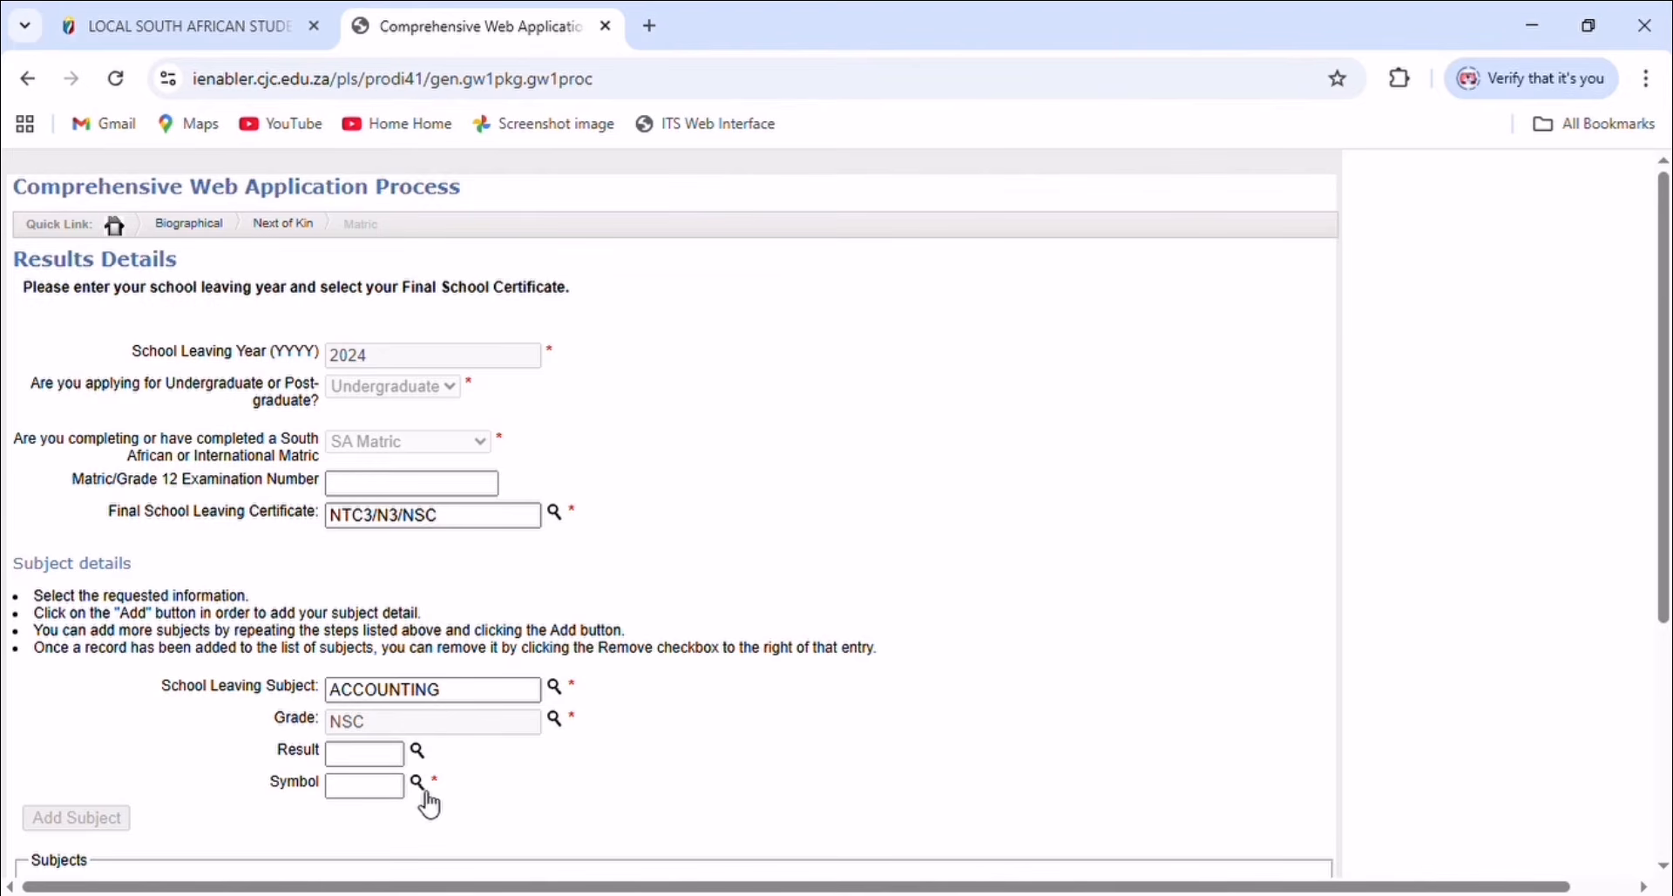
click(46, 449)
click(104, 815)
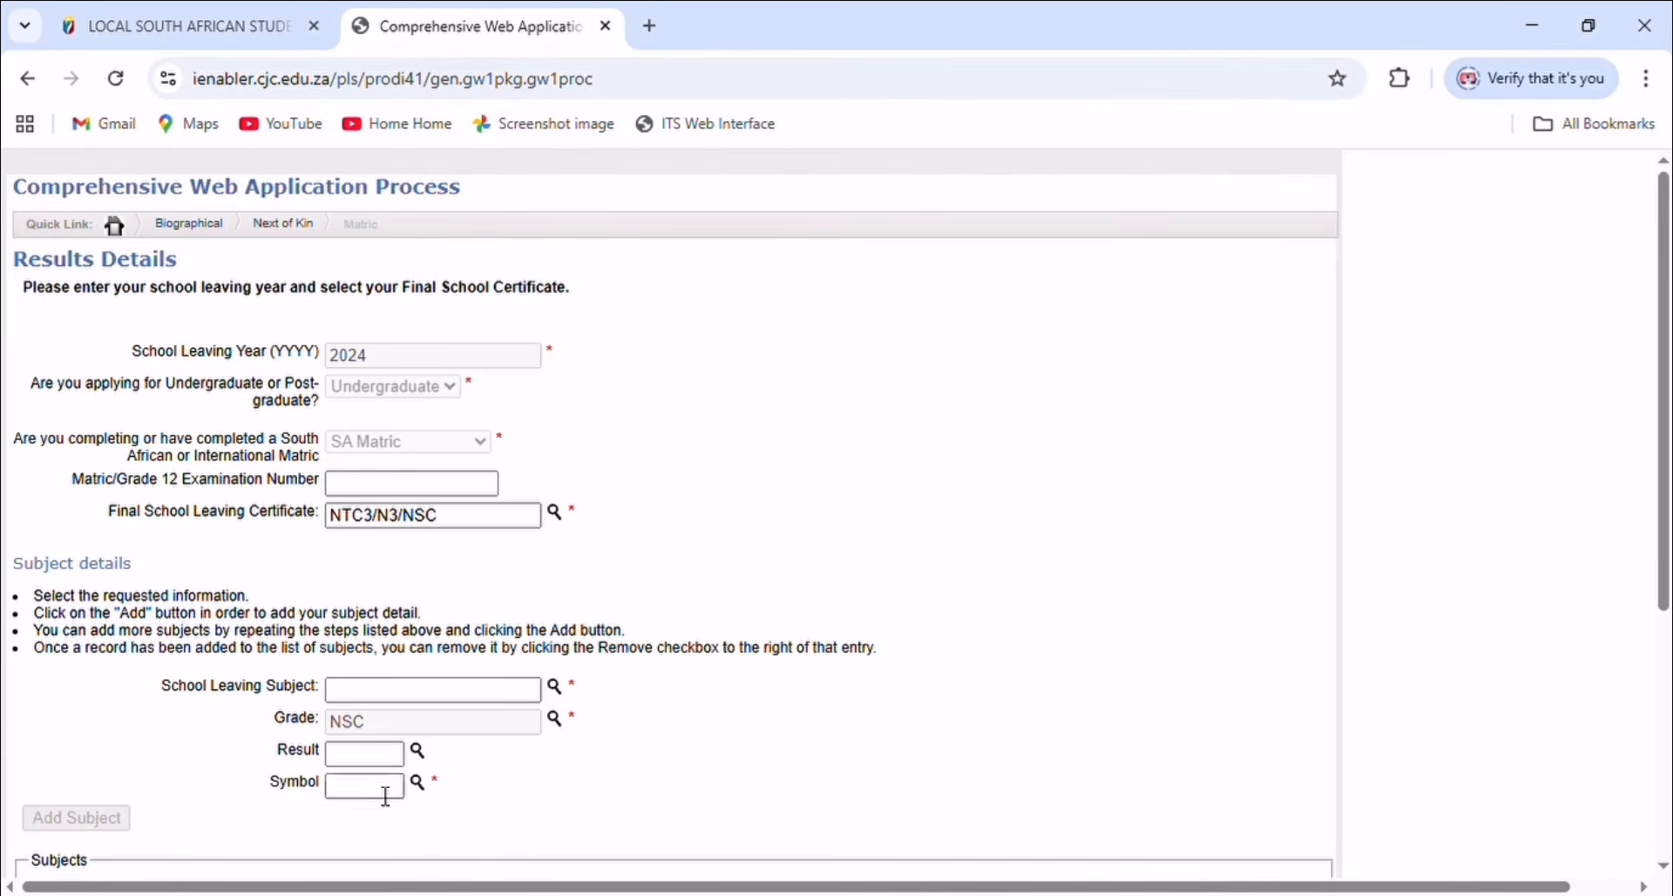
Step: Add the matric subject BUSINESS STUDIES with symbol 5 to the subjects list
click(567, 696)
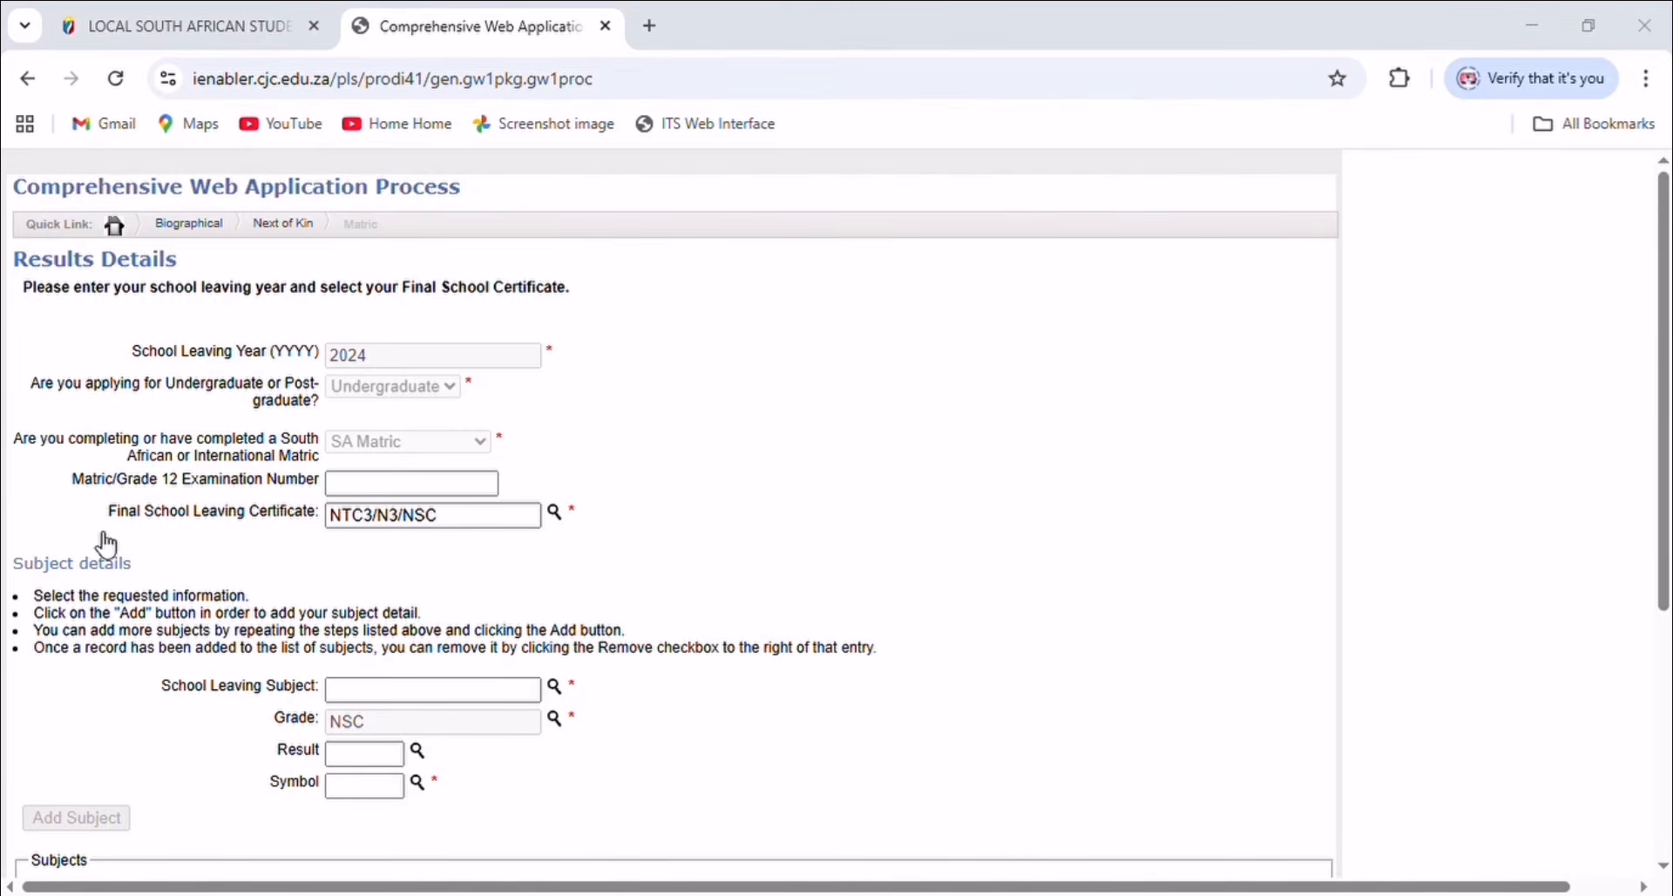
click(108, 572)
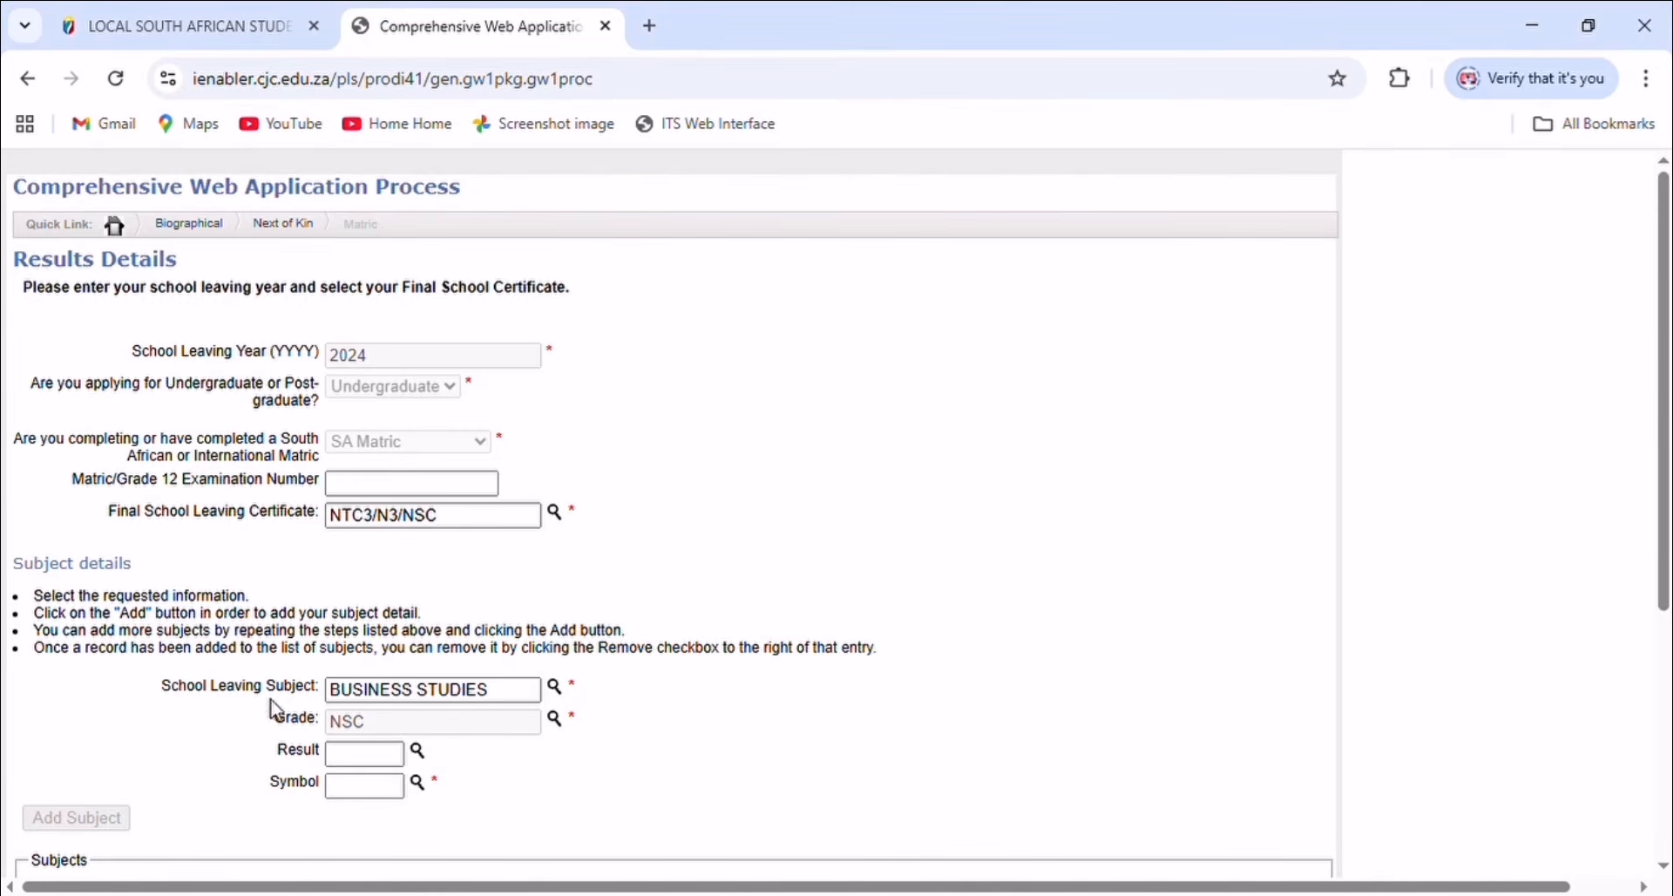
click(426, 785)
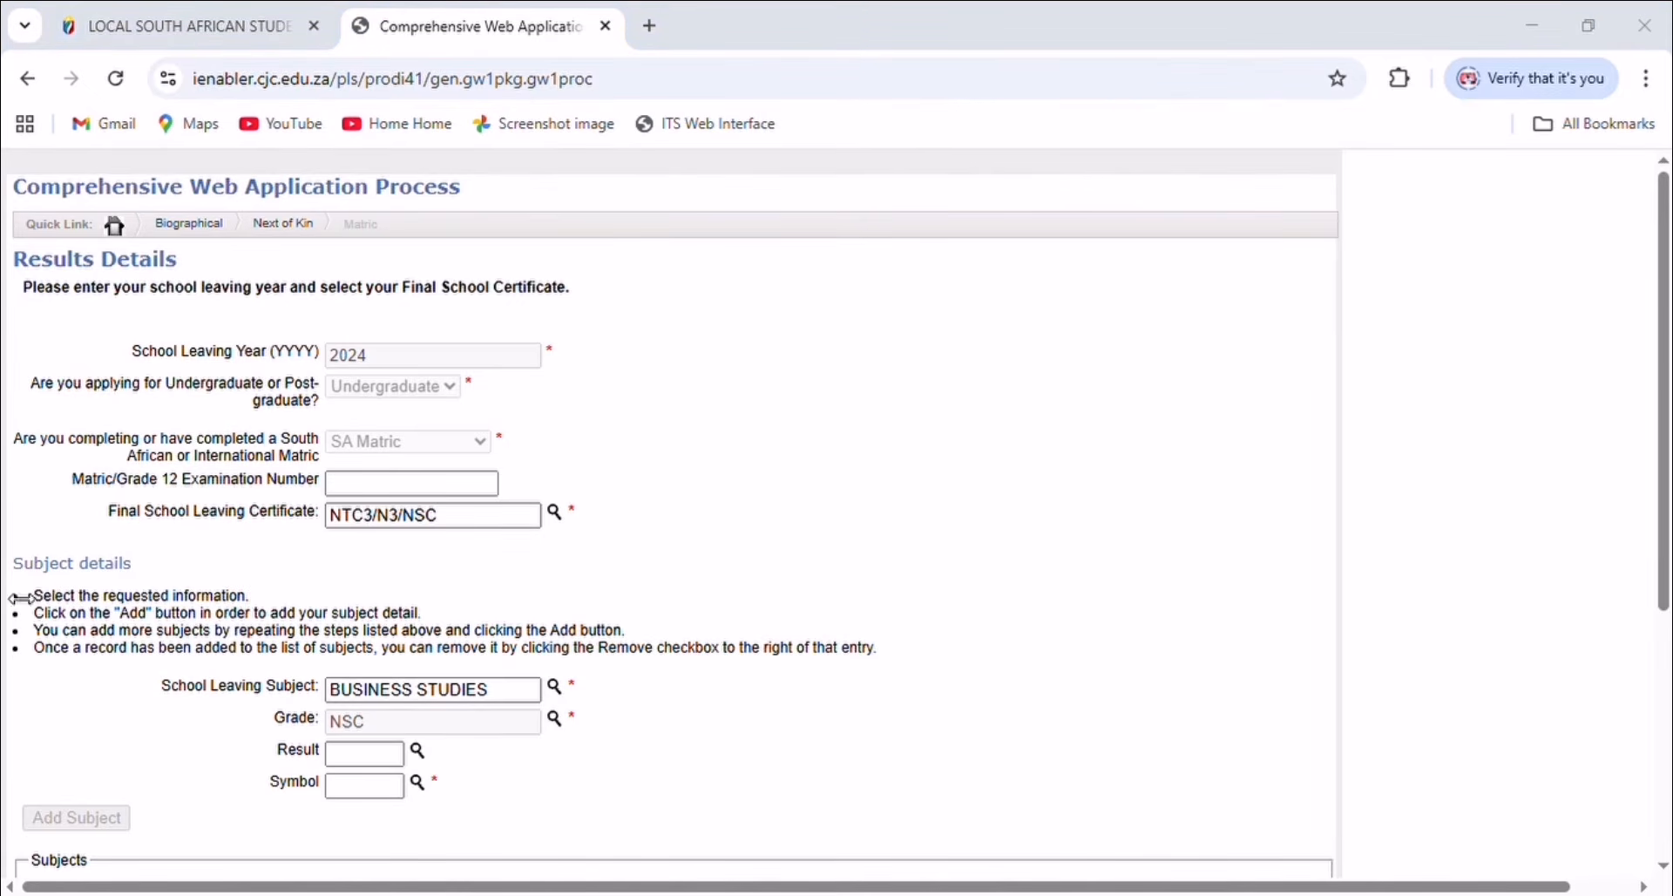
click(48, 452)
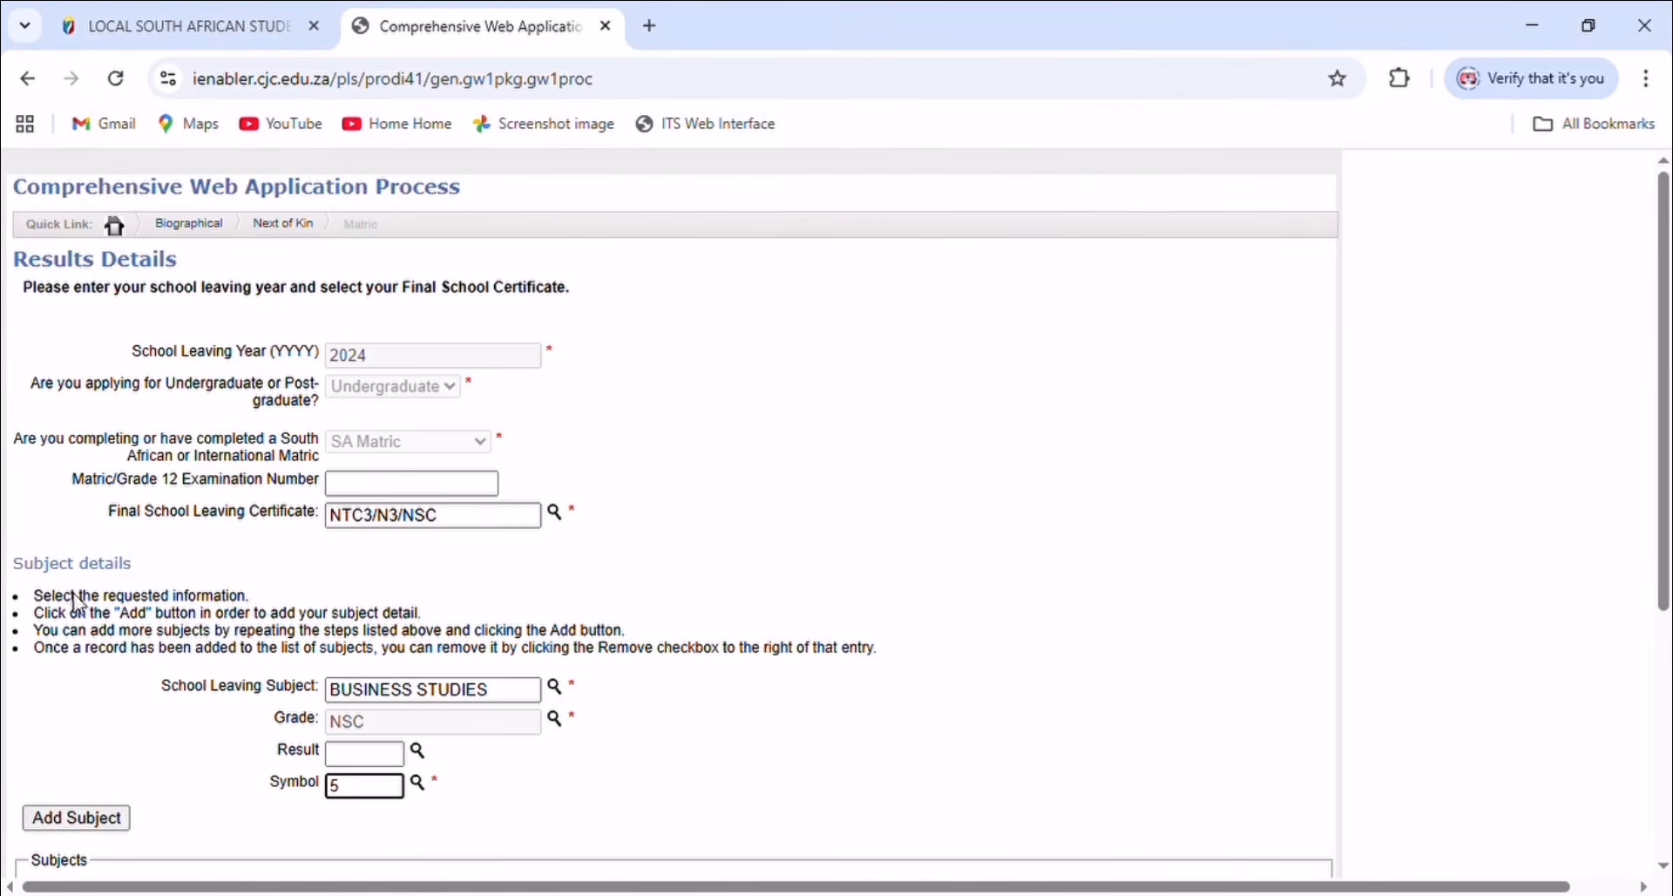
click(117, 819)
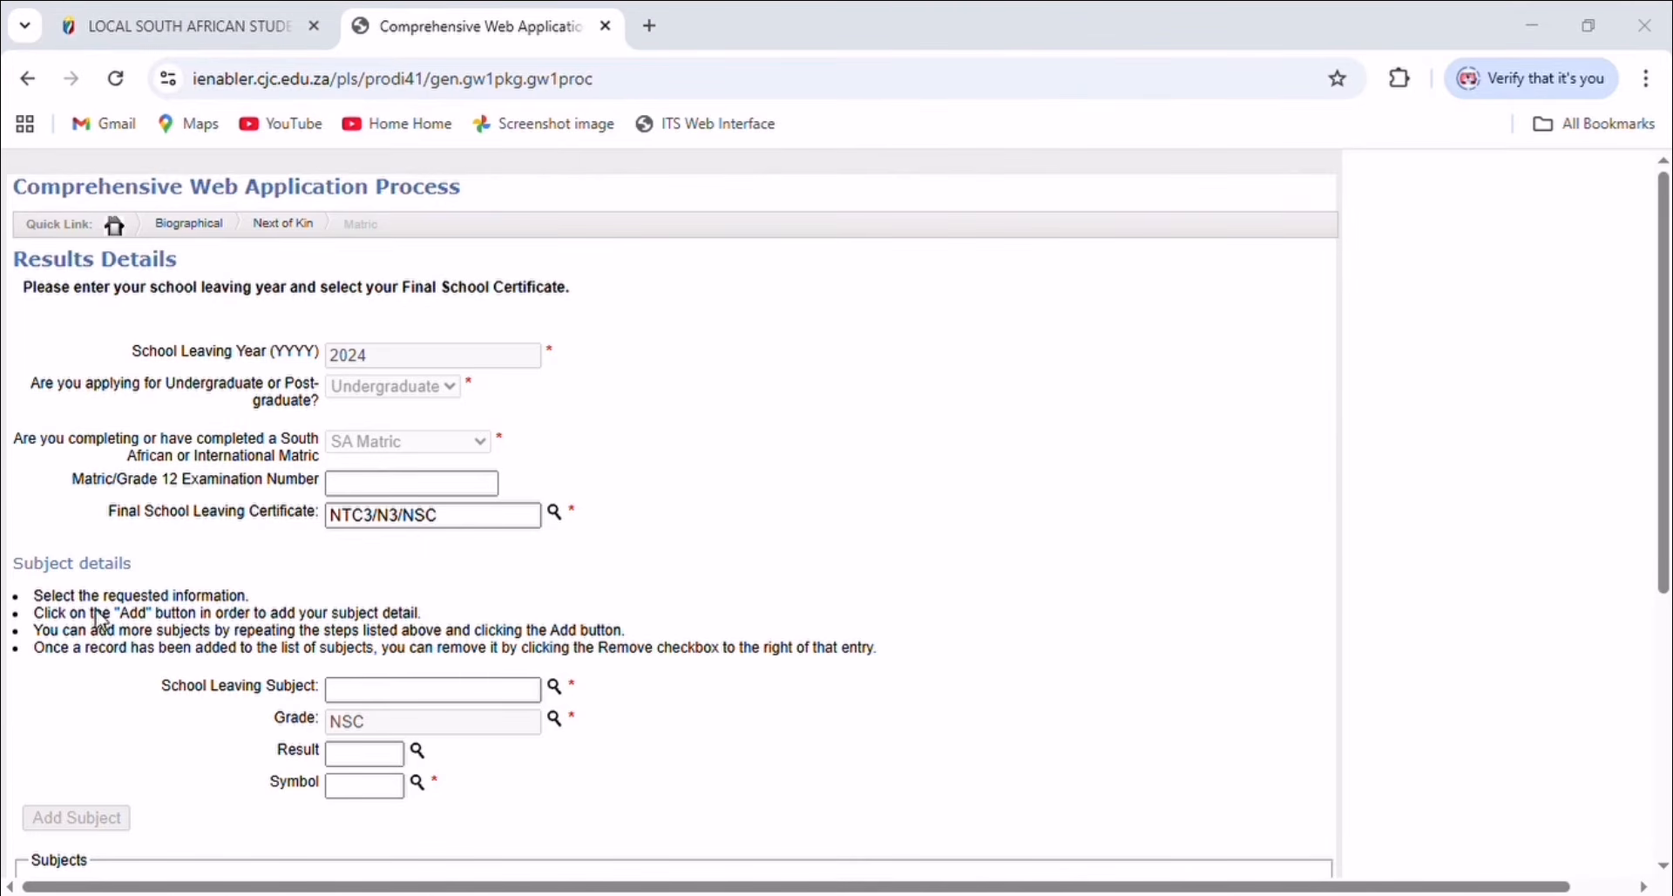
Step: Add the computer applications technology subject with symbol 5 and submit the results details
click(119, 684)
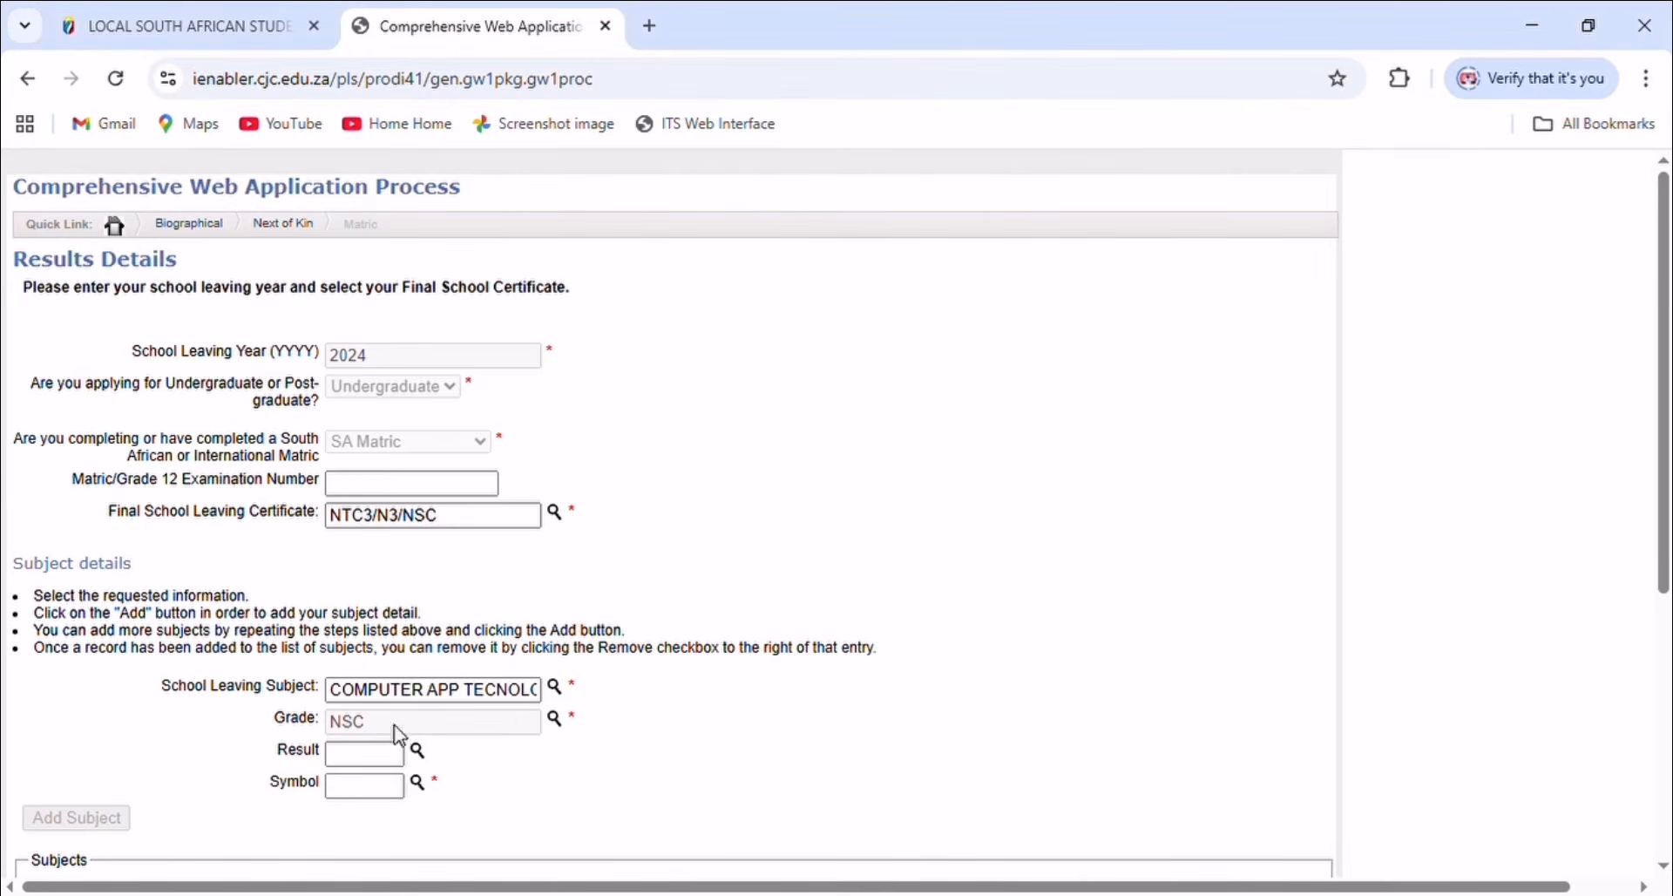
click(430, 784)
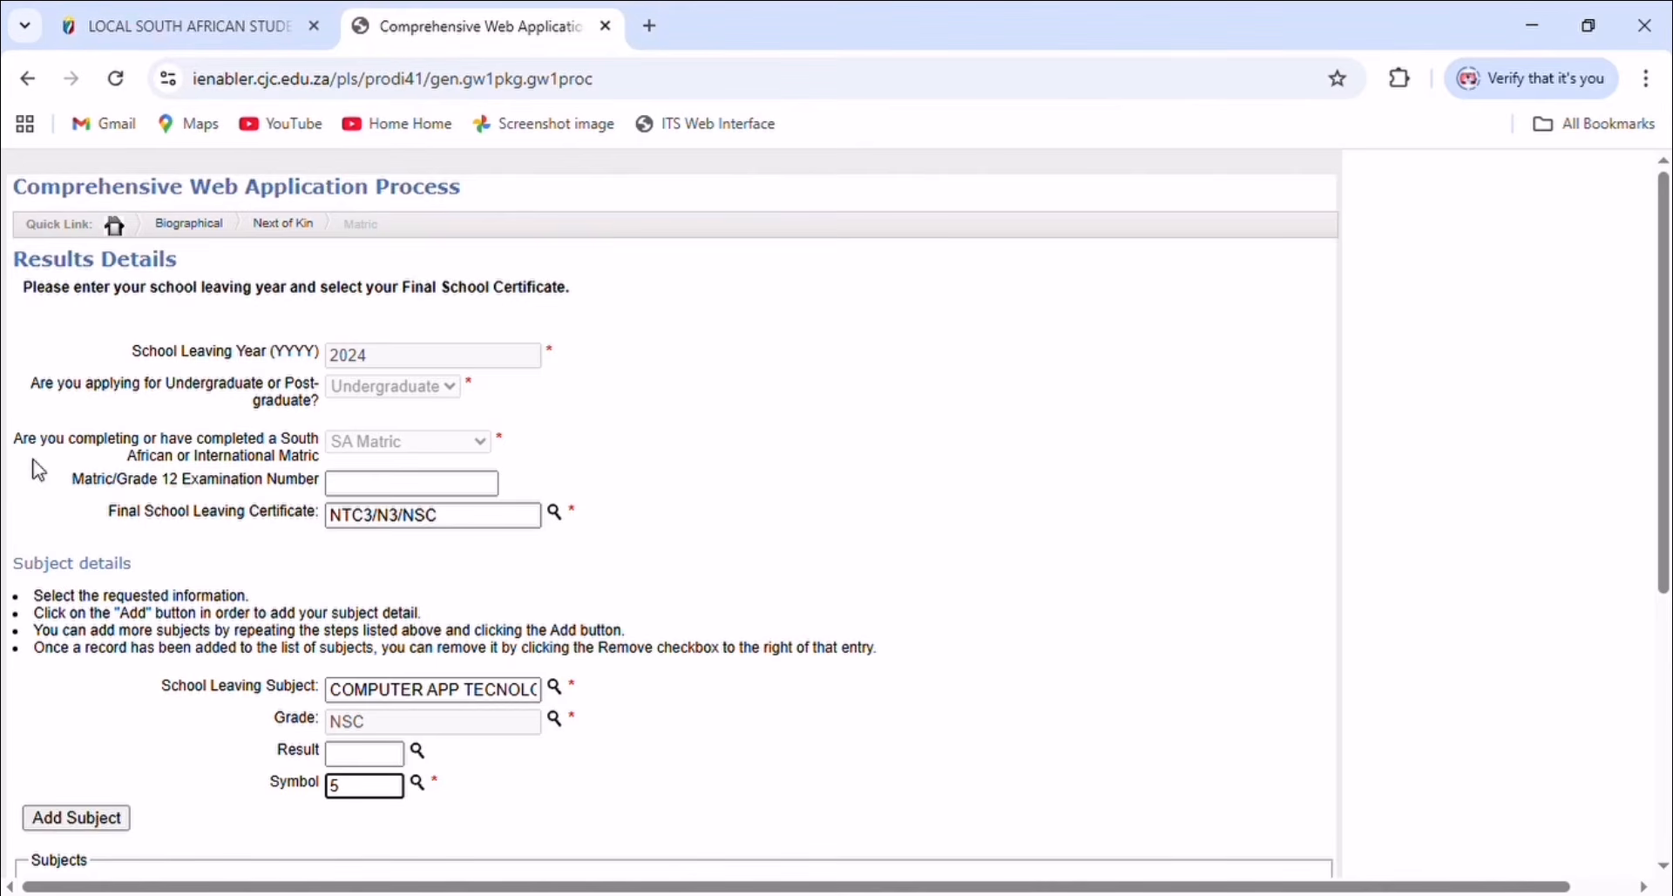
click(87, 817)
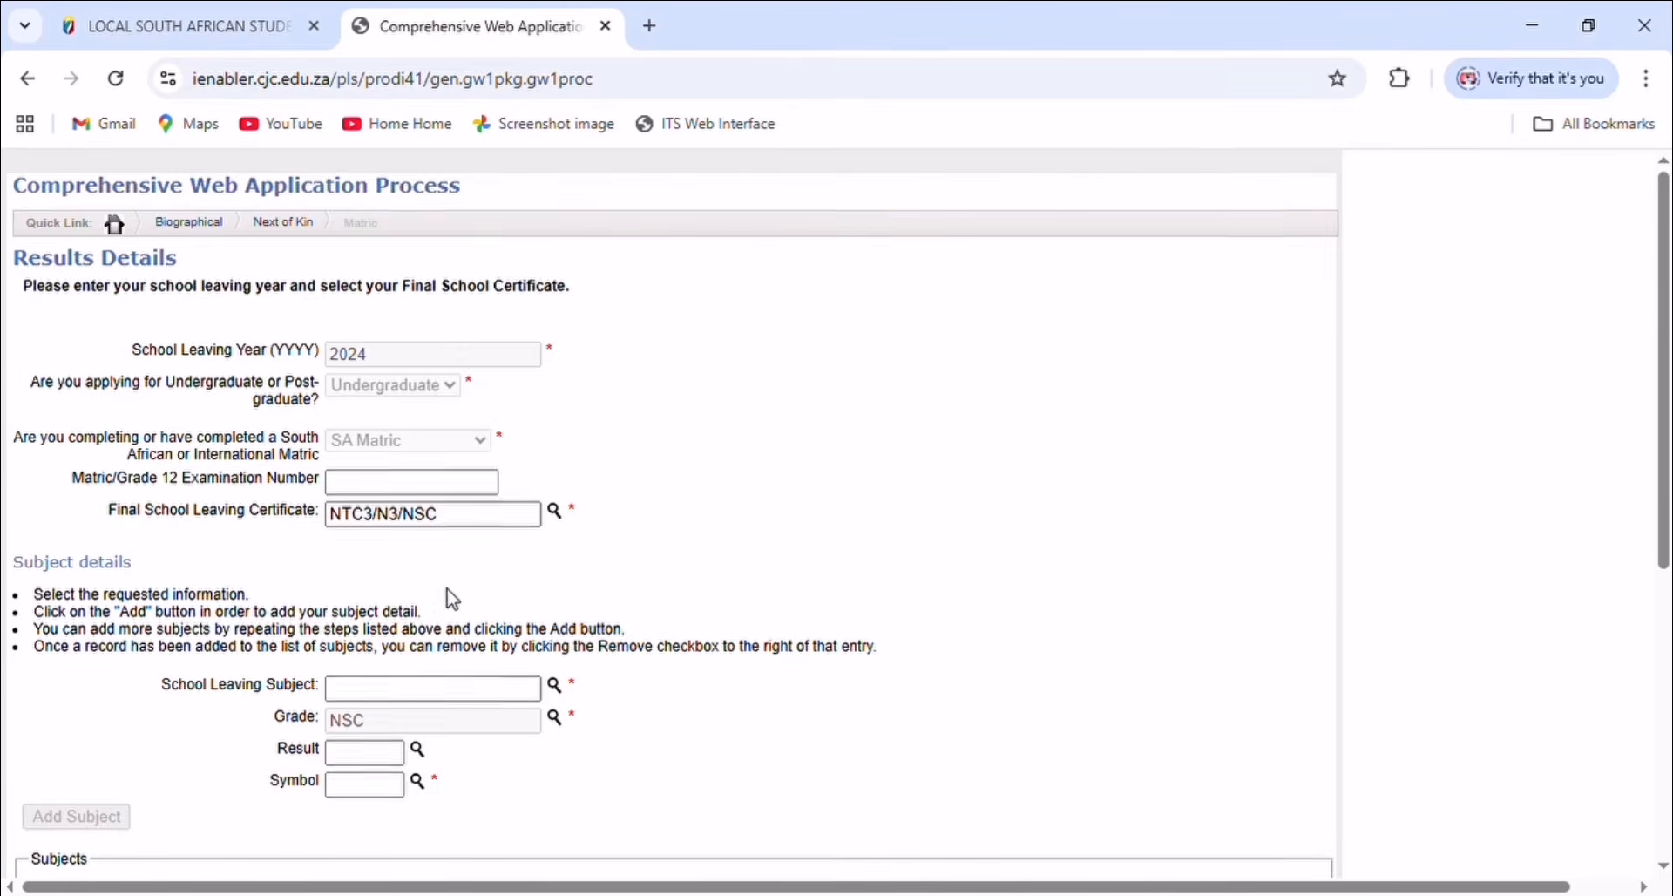
scroll(452, 598, down, 6)
click(103, 848)
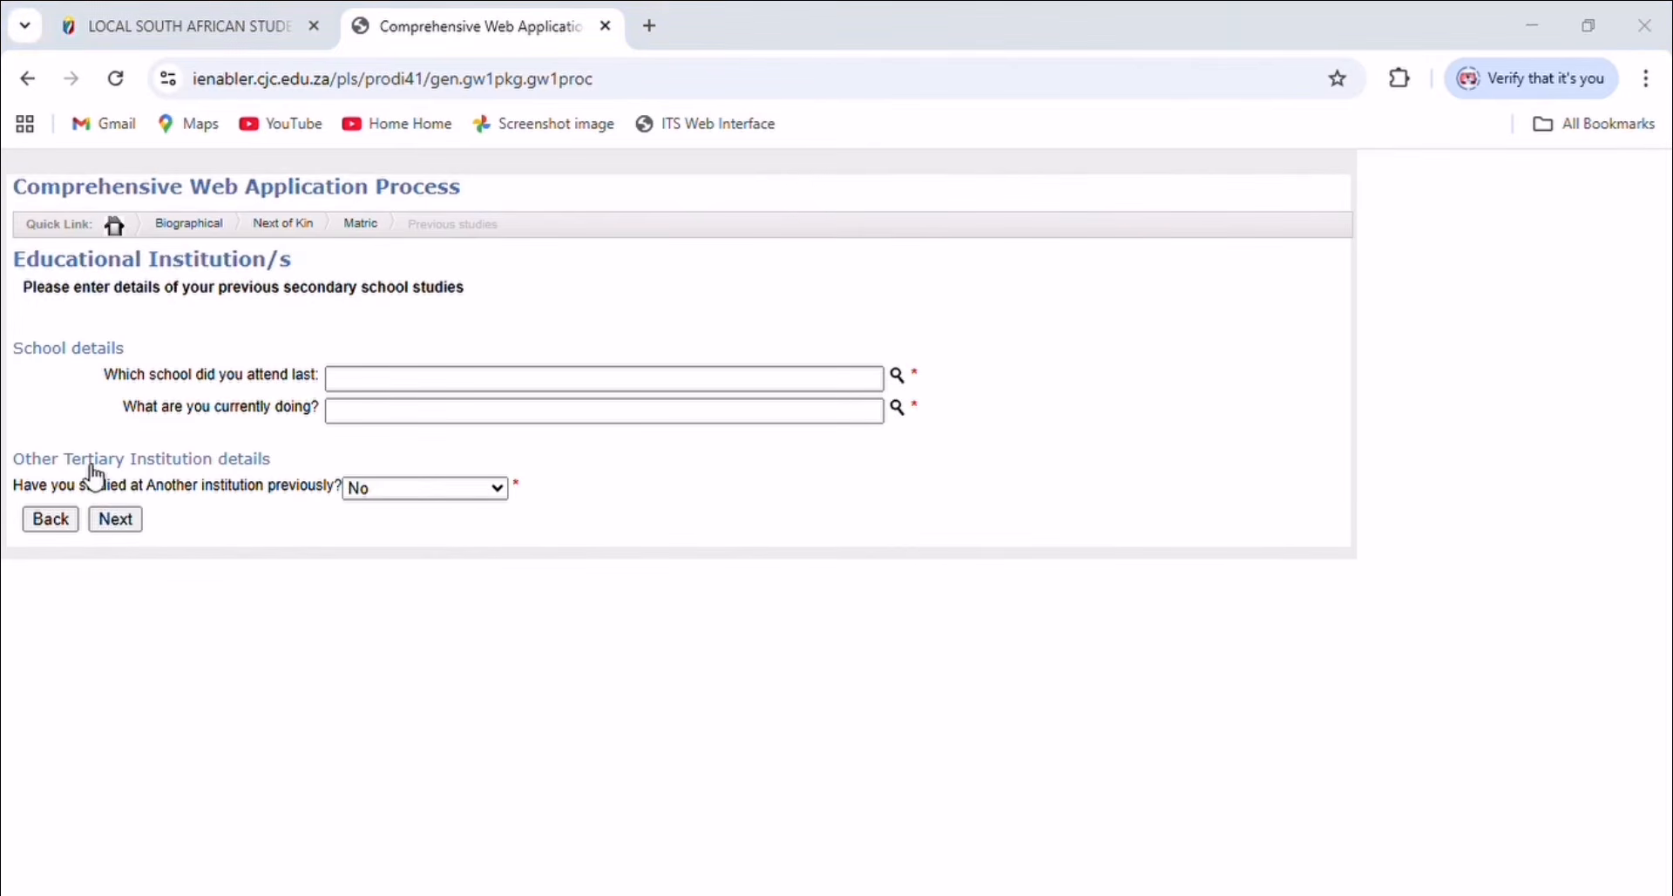
Step: Submit the educational details with last school AFRIKAANS HOERSKOOL GERMISTON, current activity UNEMPLOYED and No for previous study at another institution
click(92, 467)
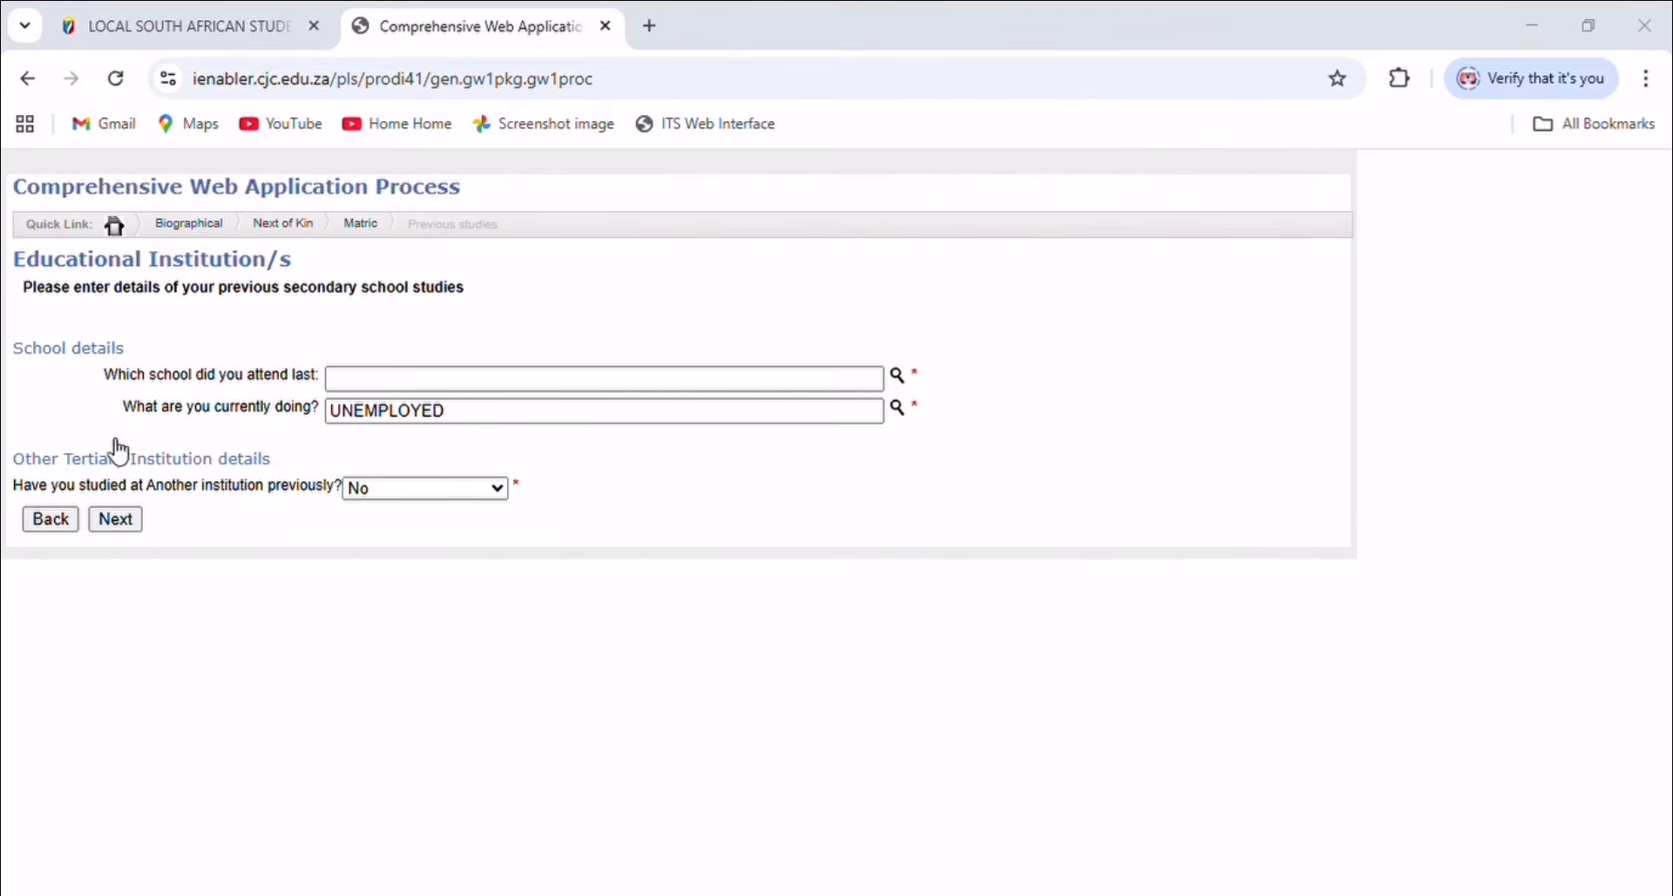
click(133, 358)
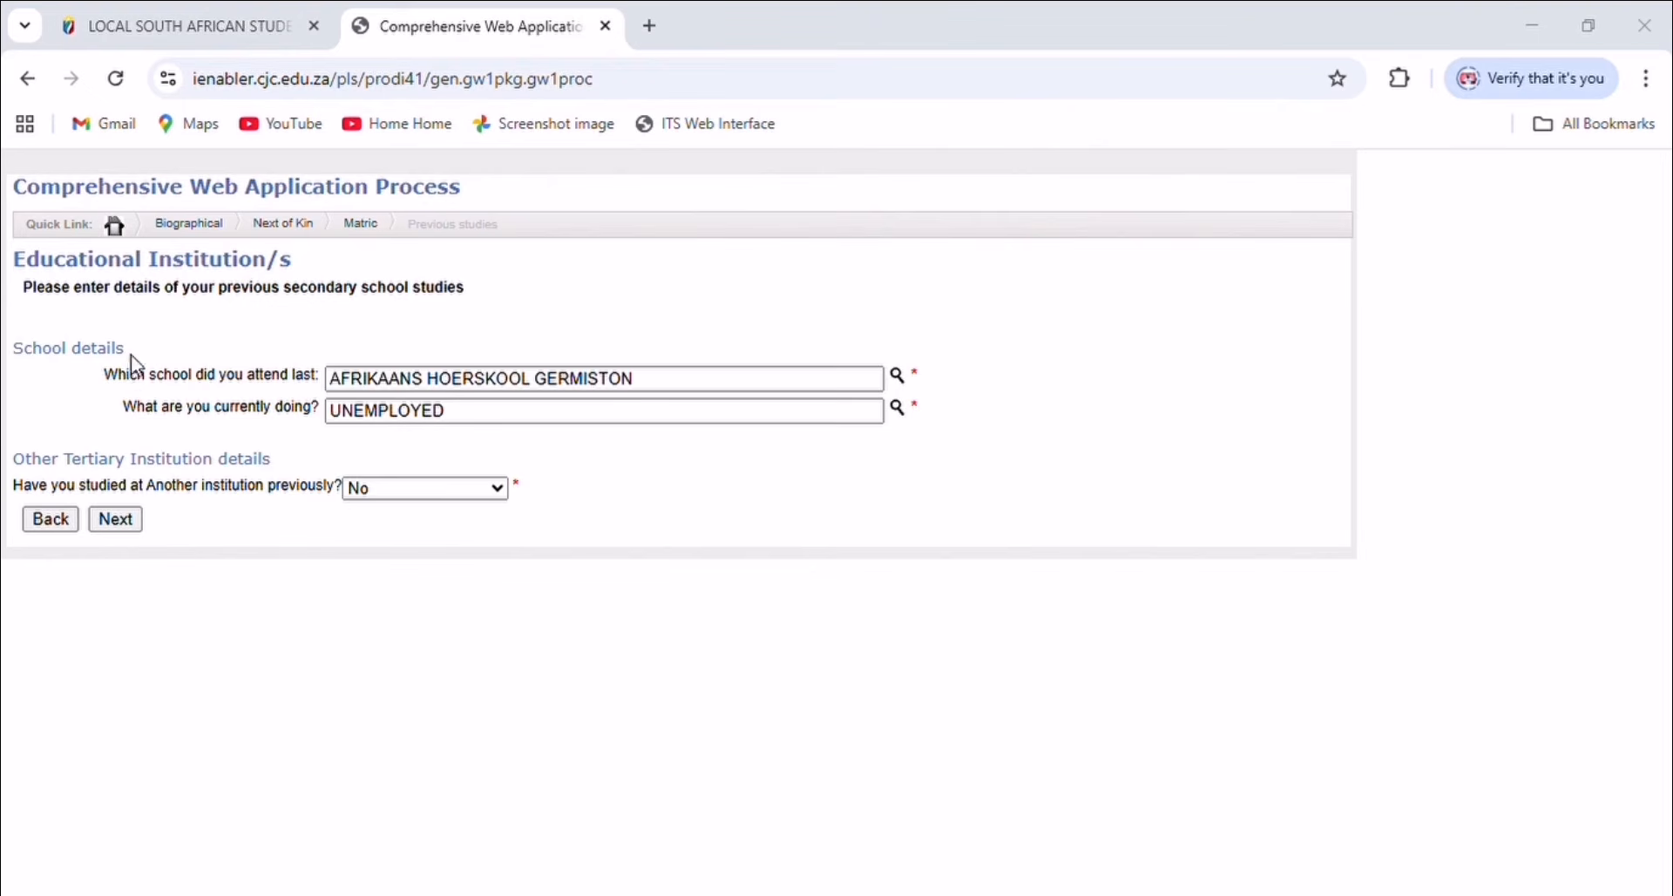
click(125, 526)
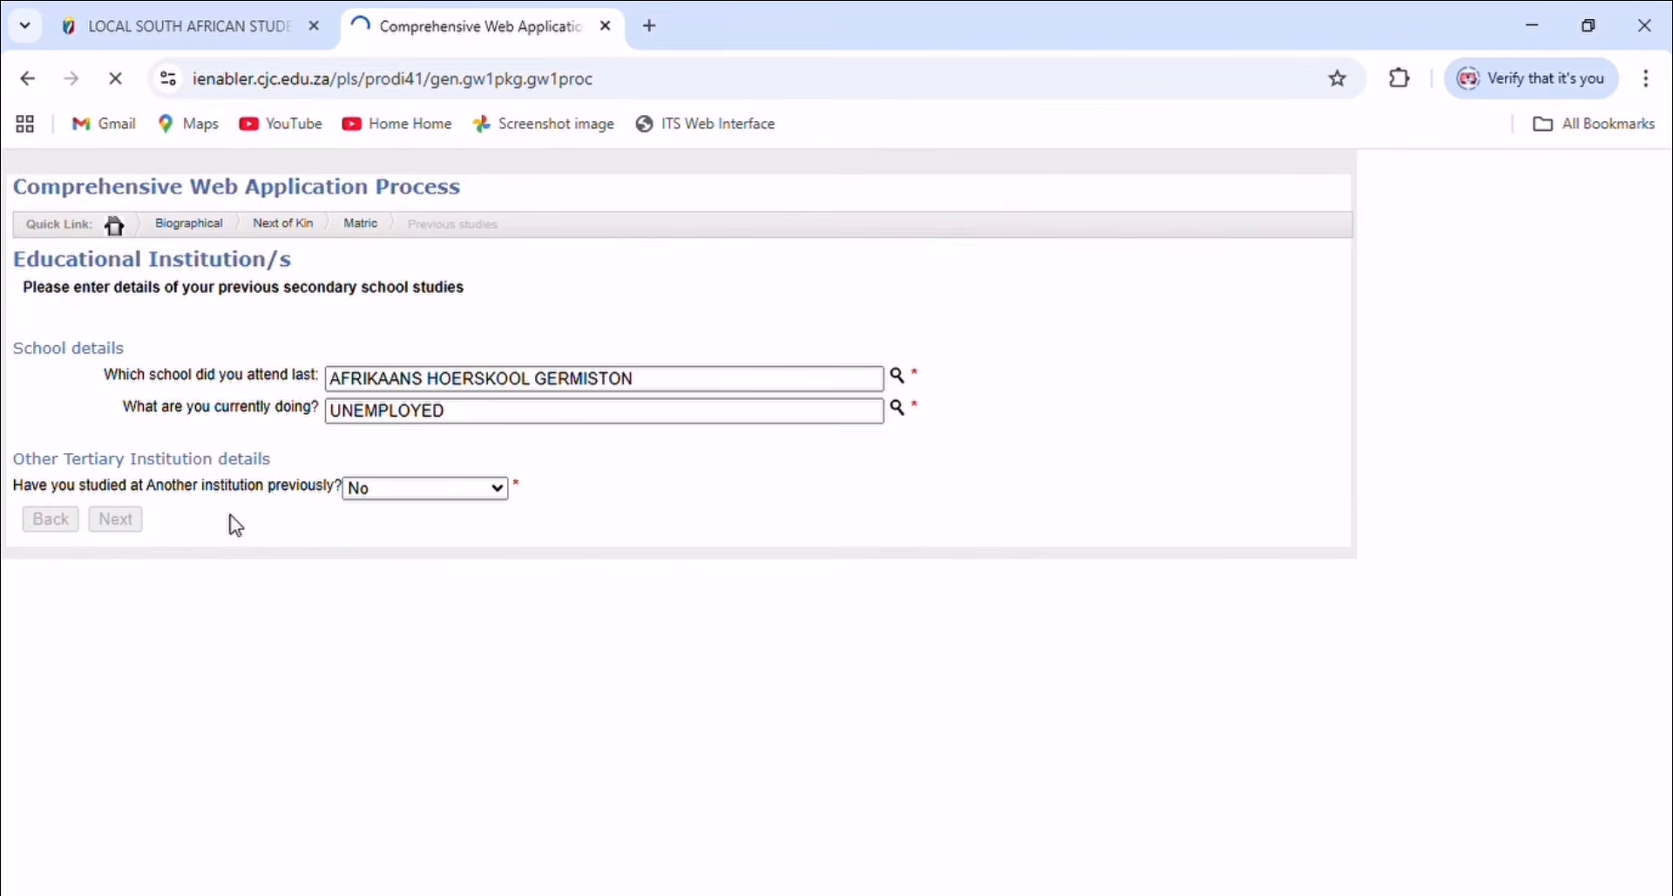
Step: Set the academic year to 2026 and limit the faculty selection to SCHOOL OF EBD
click(443, 427)
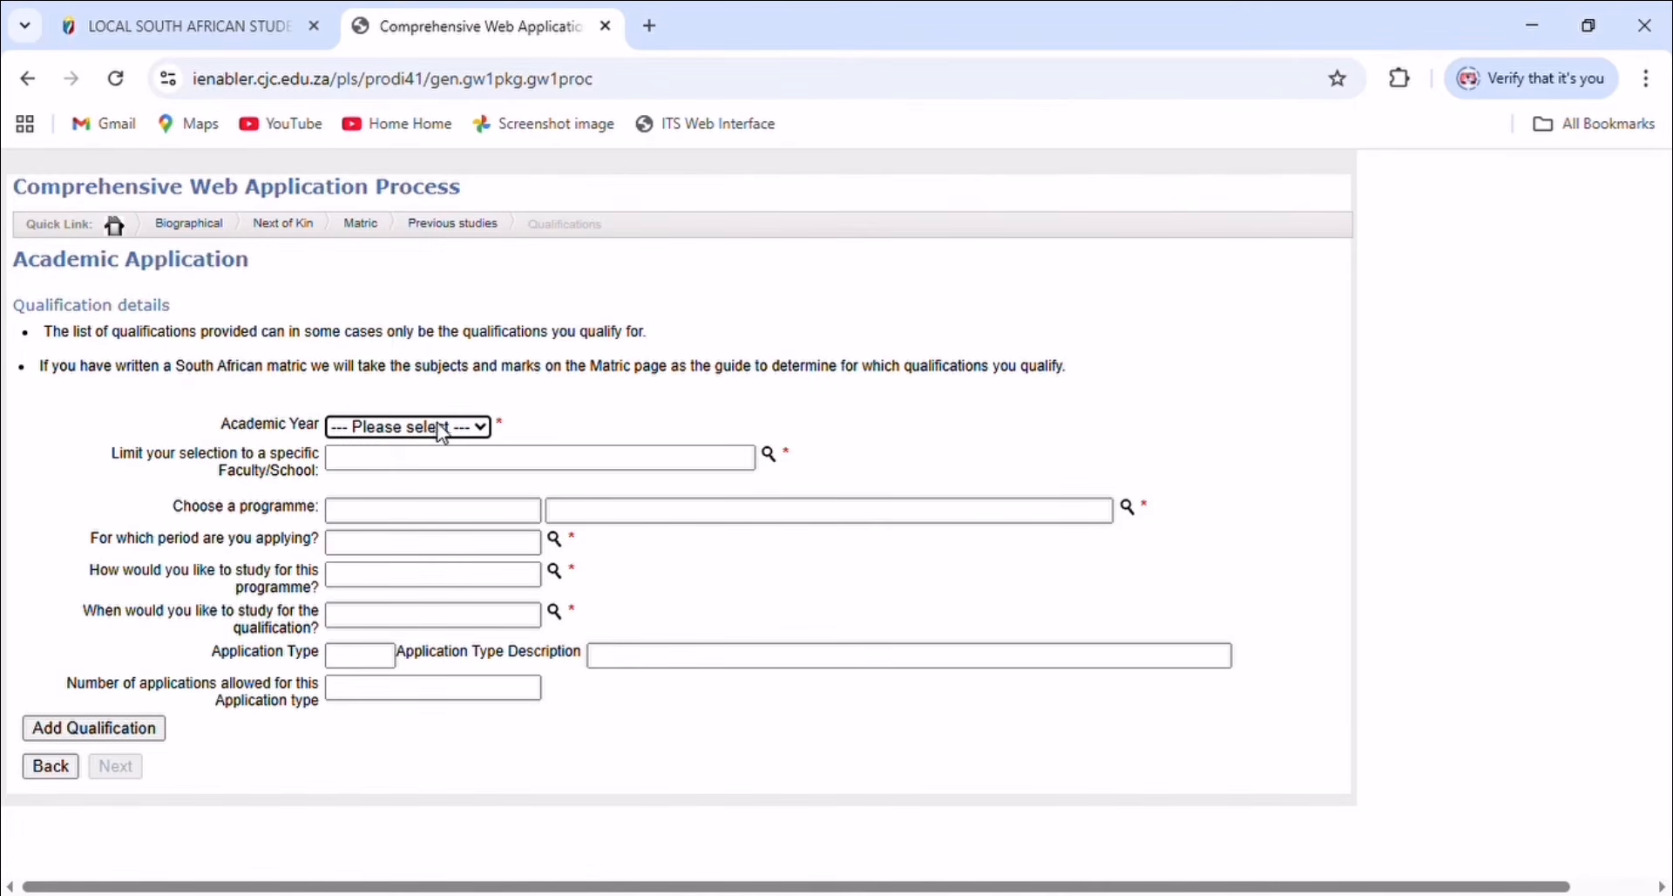
click(432, 492)
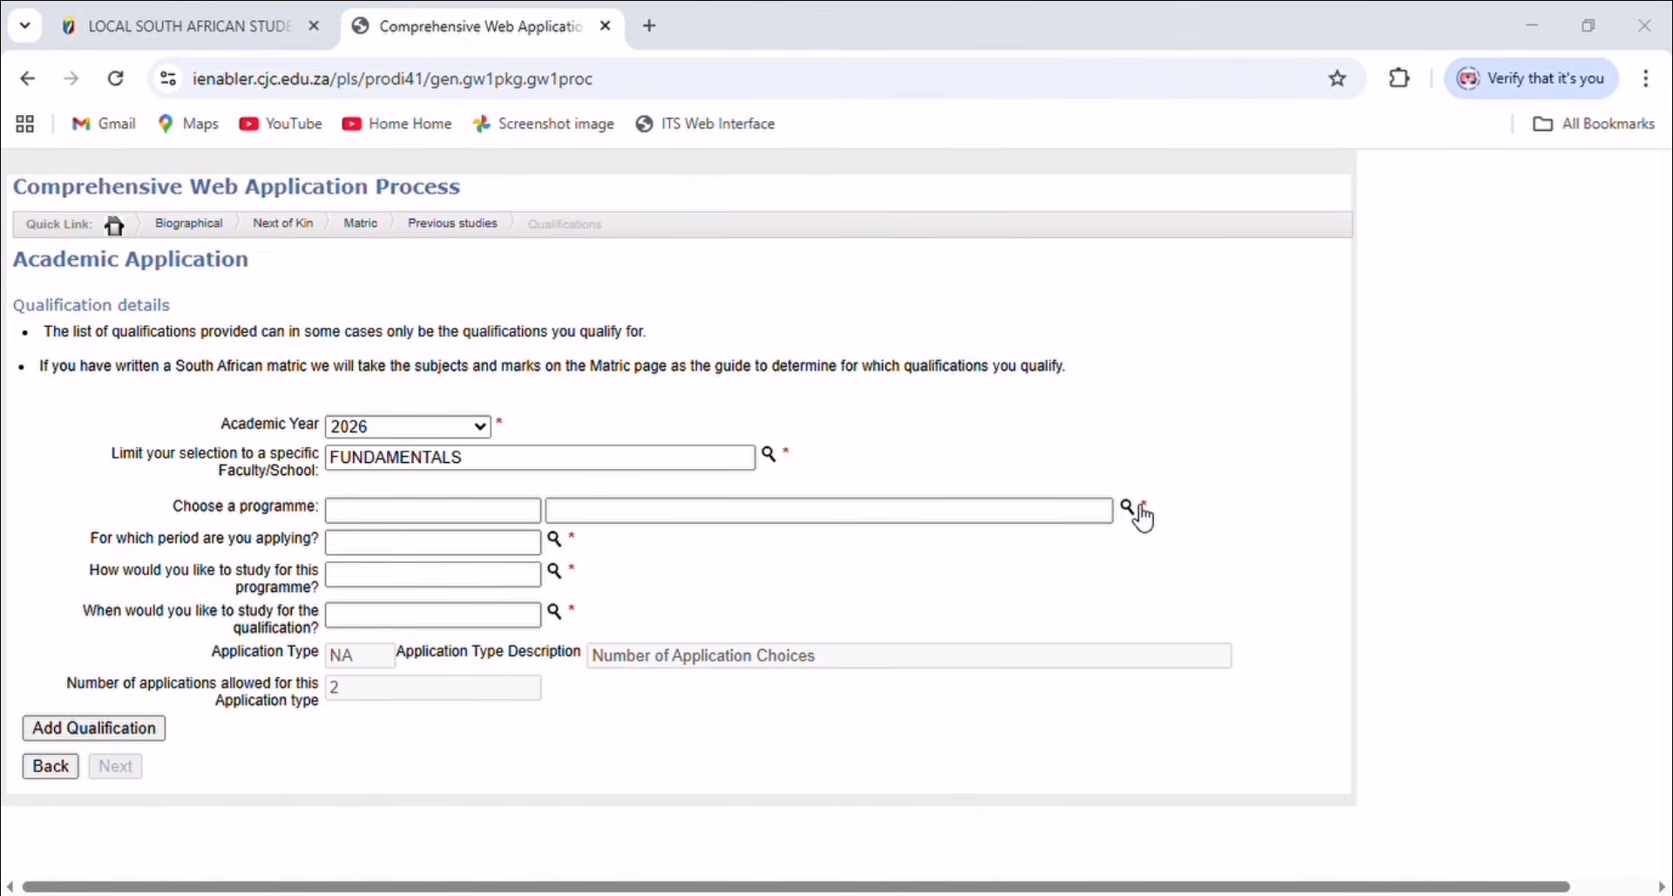
double_click(1109, 407)
click(769, 455)
click(96, 376)
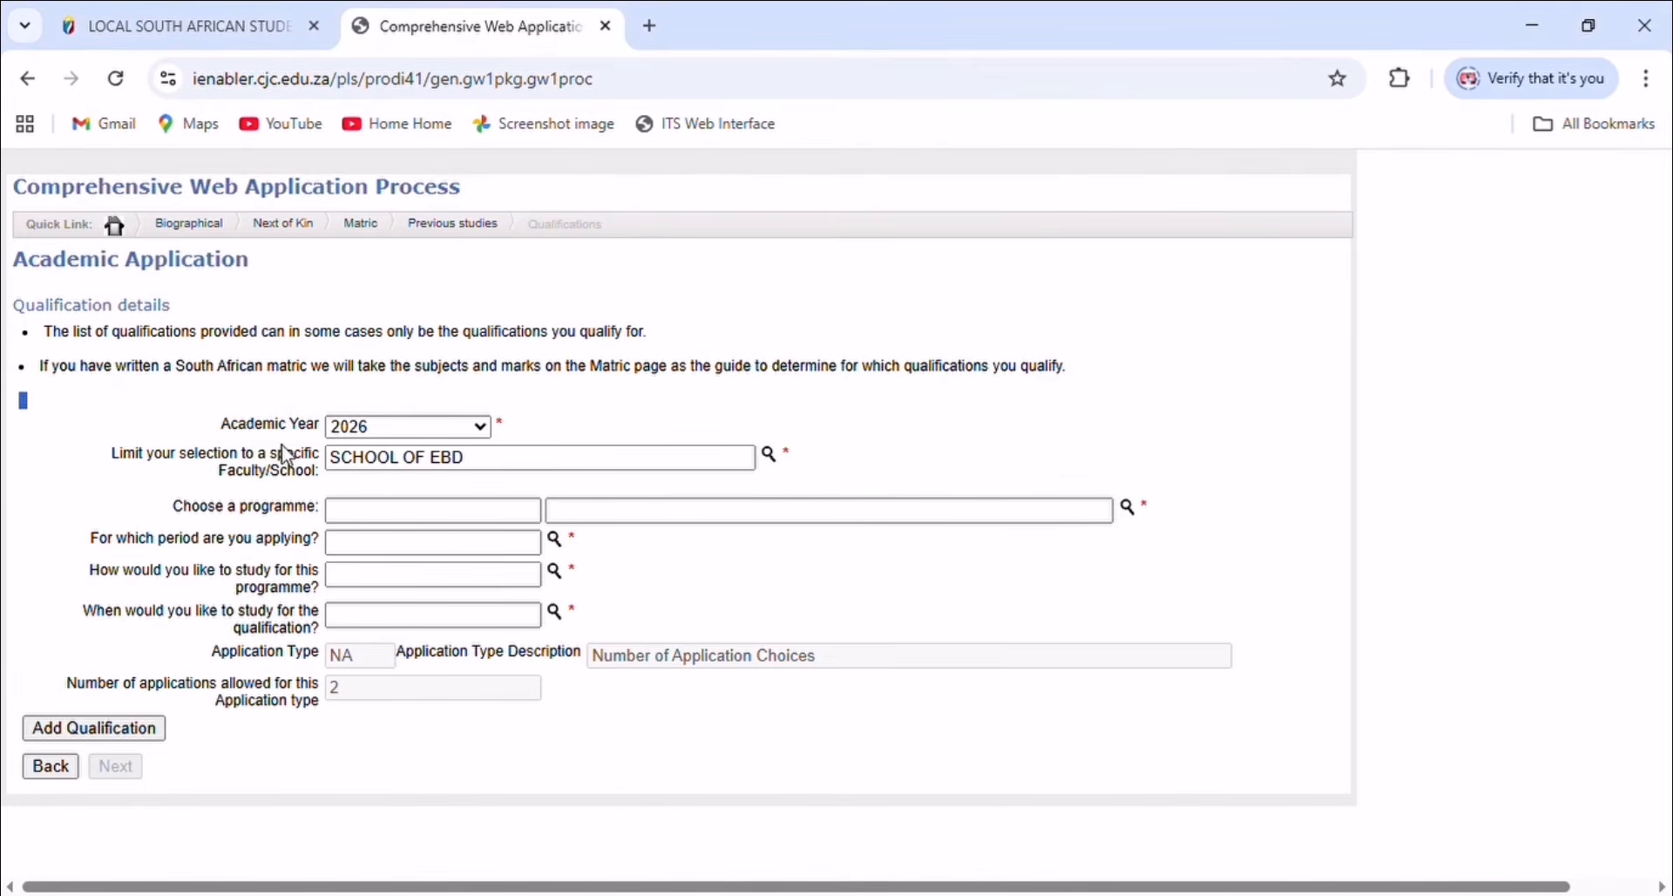
Step: Choose the N4 Human Resource Management programme for 1ST YEAR with study mode PARKTOWN: FULL-TIME
click(1131, 509)
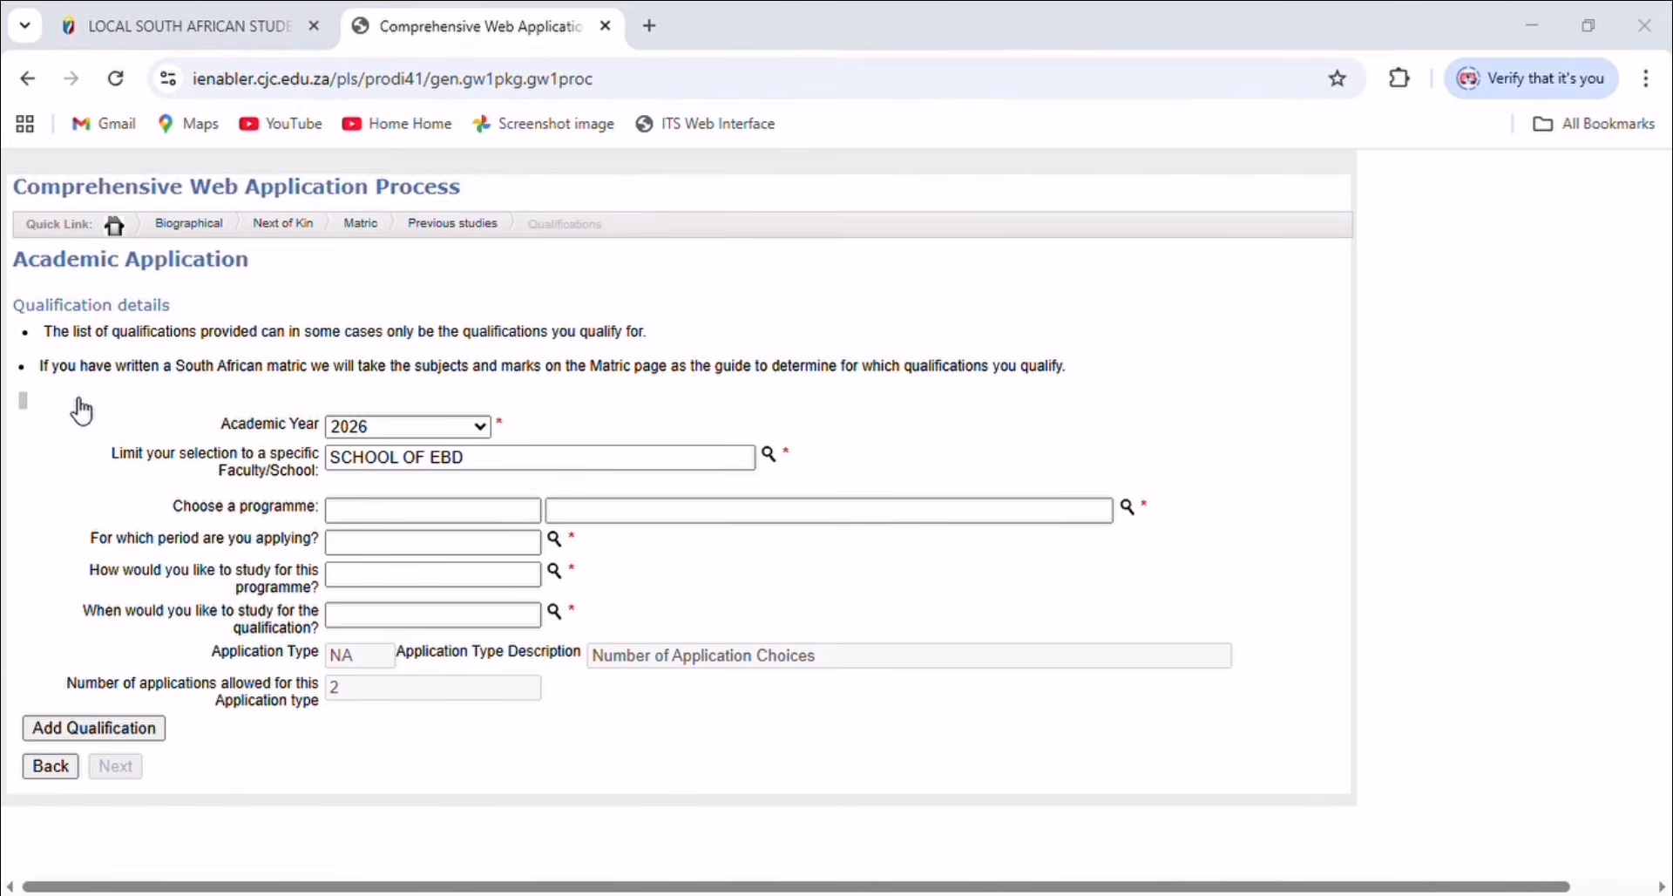
click(79, 401)
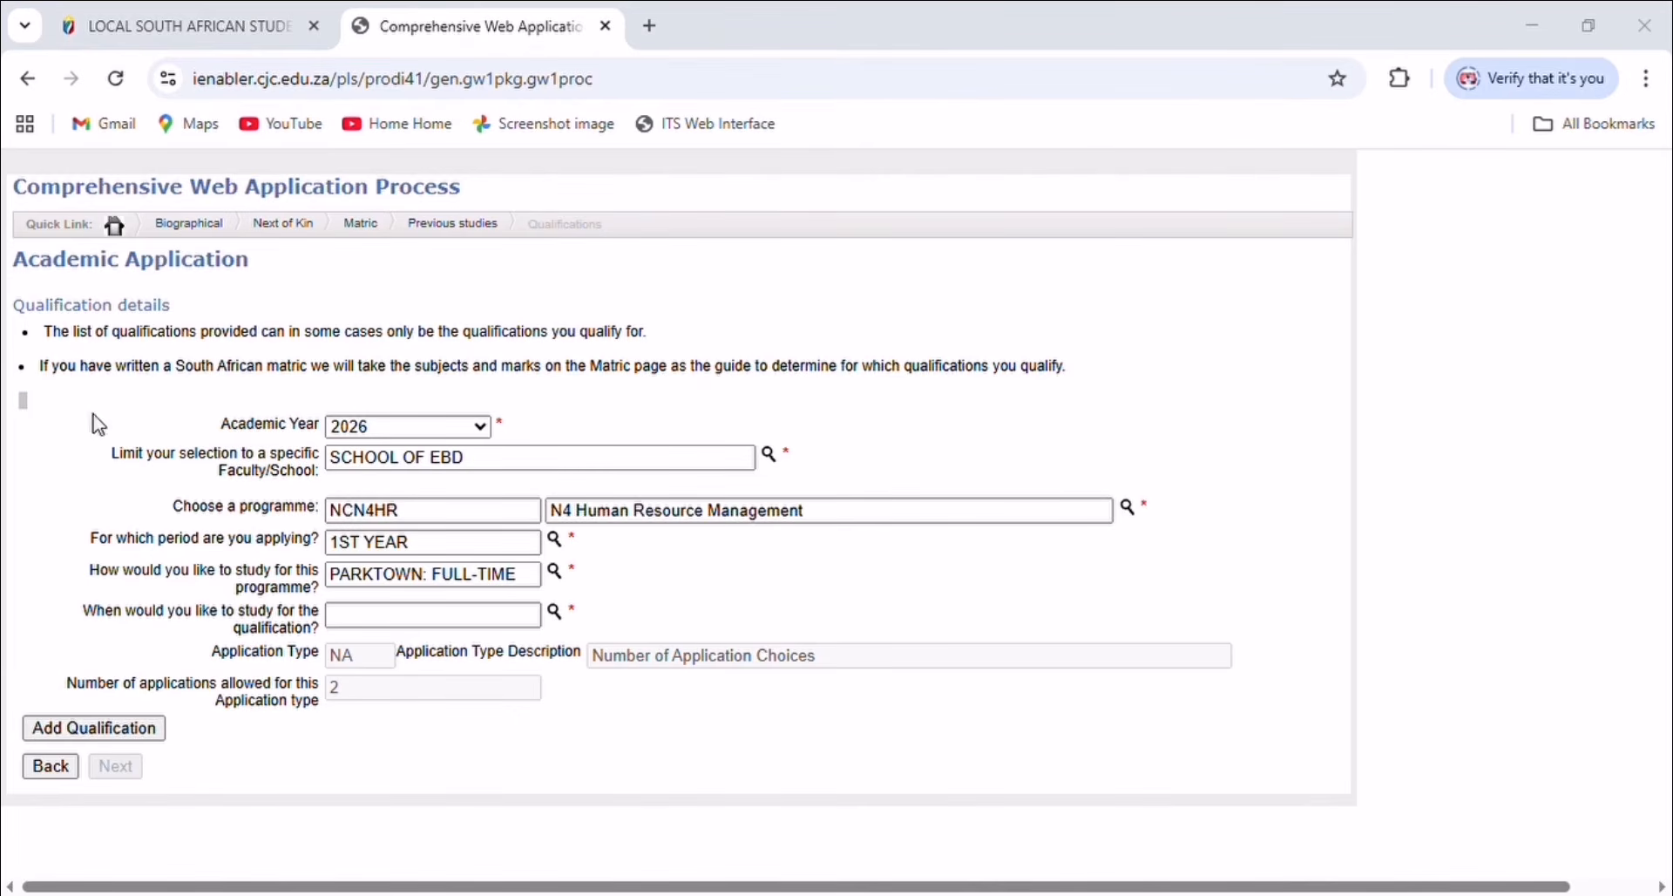
click(89, 356)
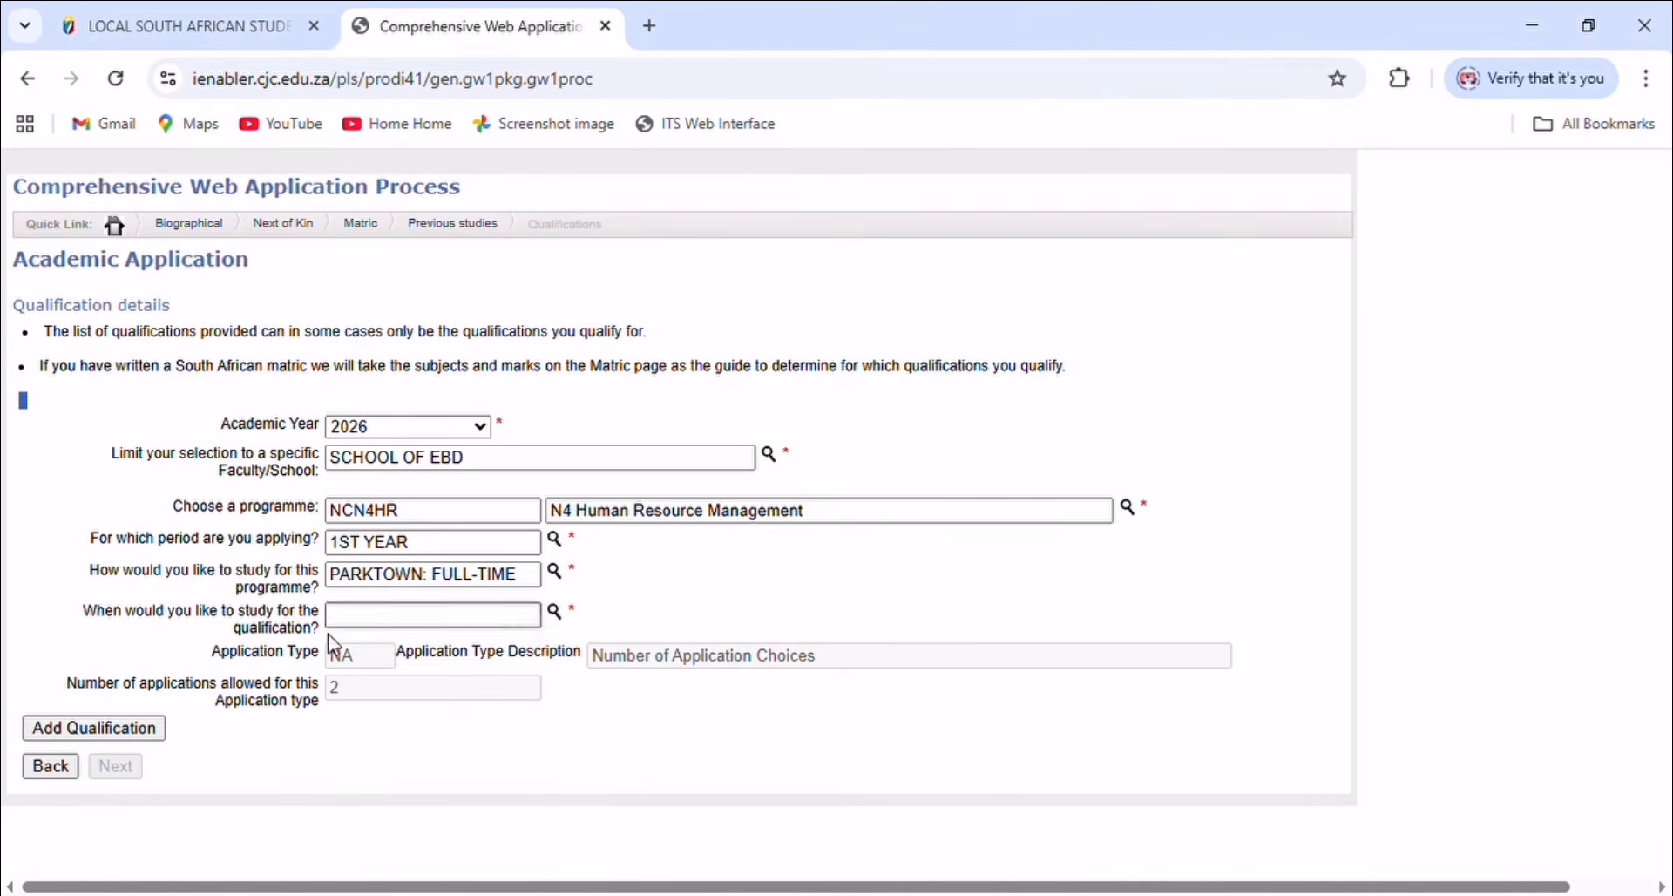
Step: Look up the study times offered for the programme and switch to N4 Business Management, 1ST YEAR, PARKTOWN: FULL-TIME
click(563, 614)
click(1004, 595)
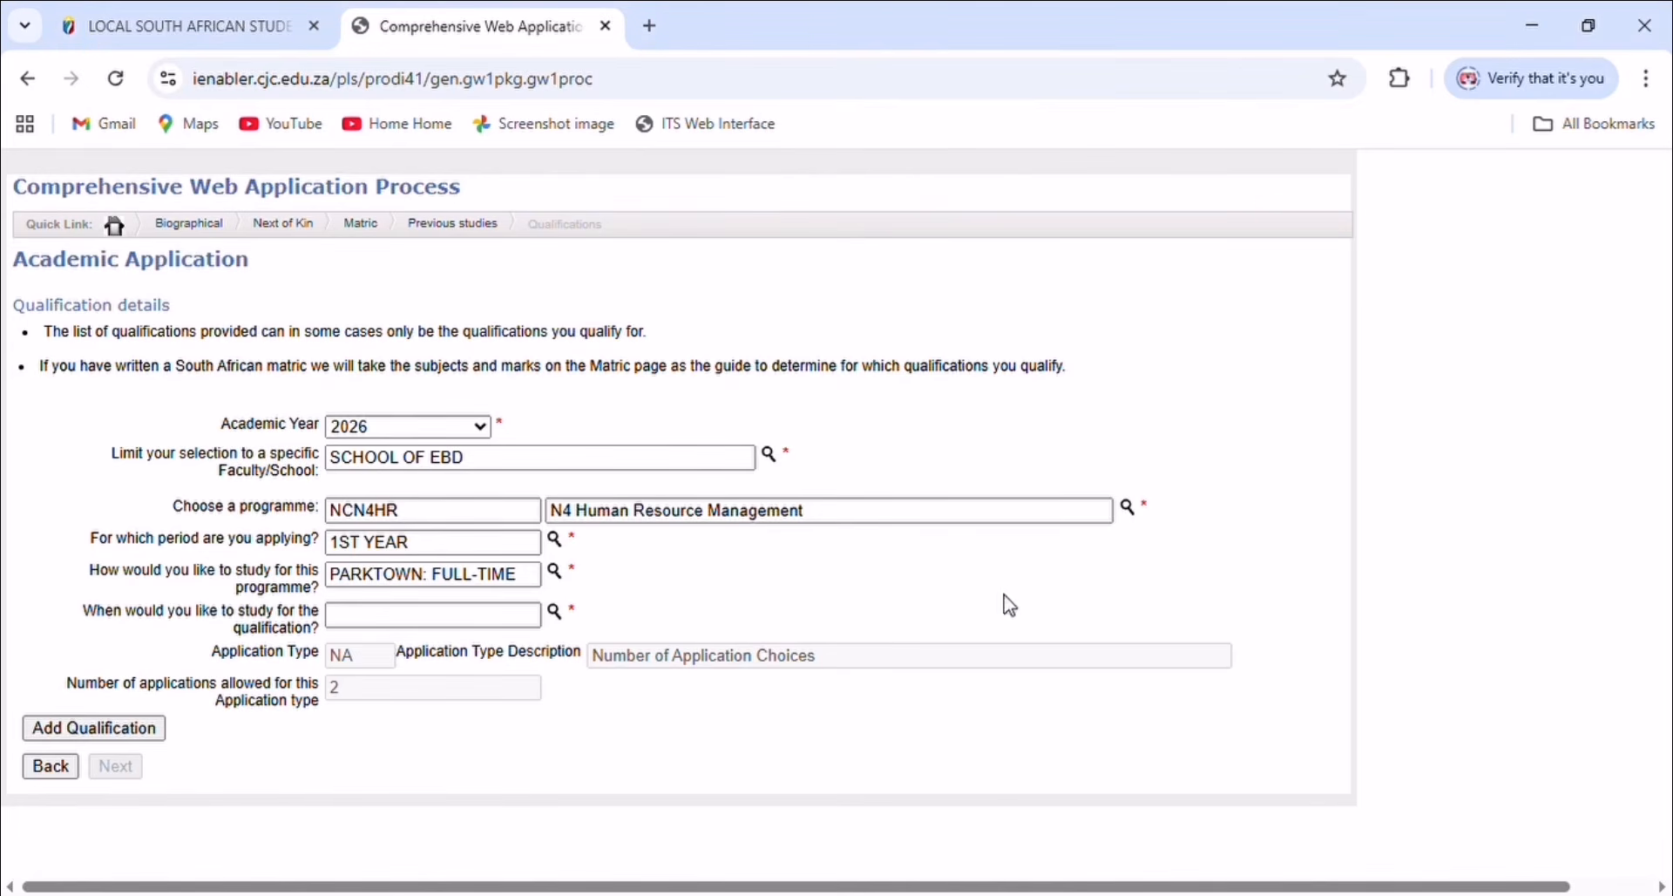
click(555, 613)
click(1241, 596)
click(556, 619)
click(559, 579)
click(193, 355)
click(558, 612)
click(1124, 565)
click(1128, 508)
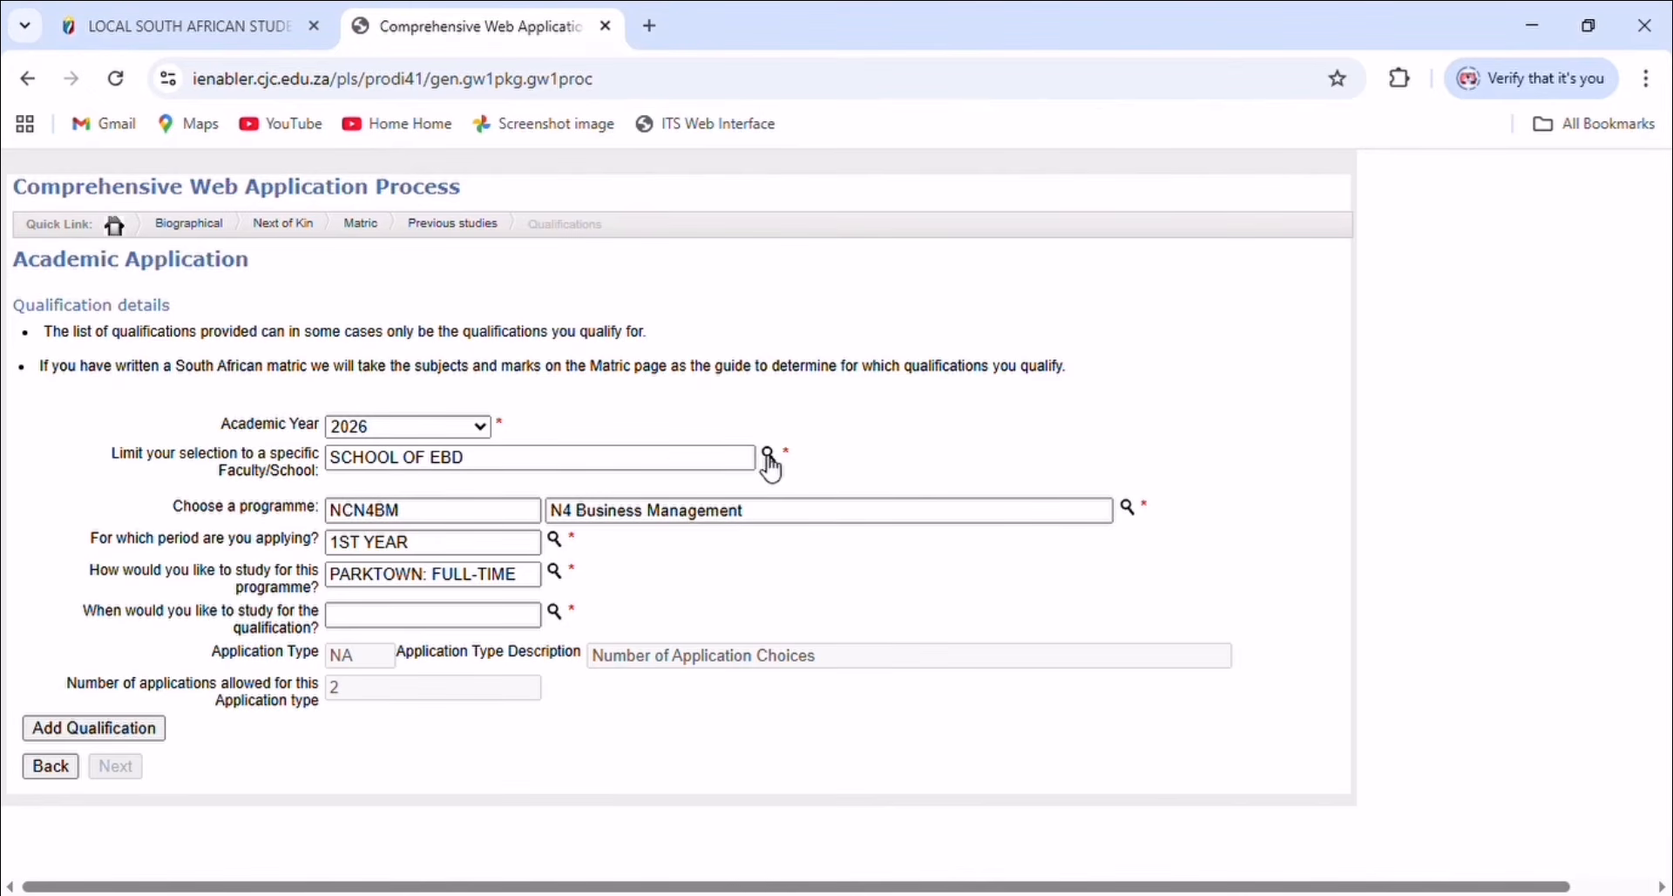
Step: Change the faculty to SCHOOL OF ENGINEERING and choose N4 Electrical Engineering Studies, 1ST YEAR, ALEXANDRA: FULL-TIME, TRIMESTER 1 (JAN-APR)
click(177, 404)
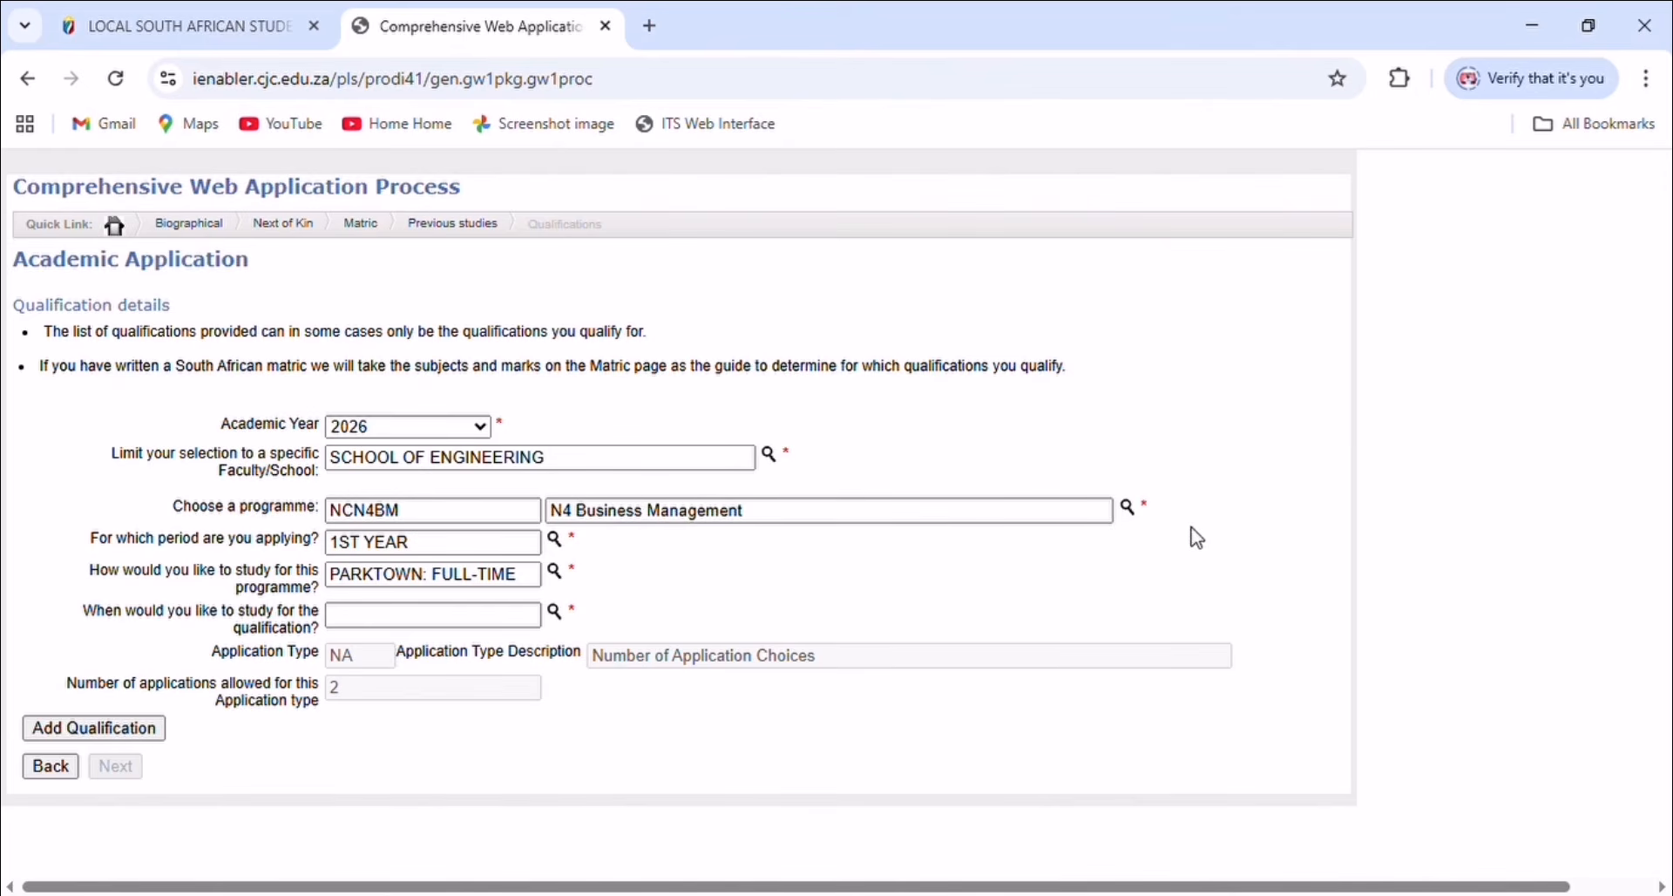
click(1130, 513)
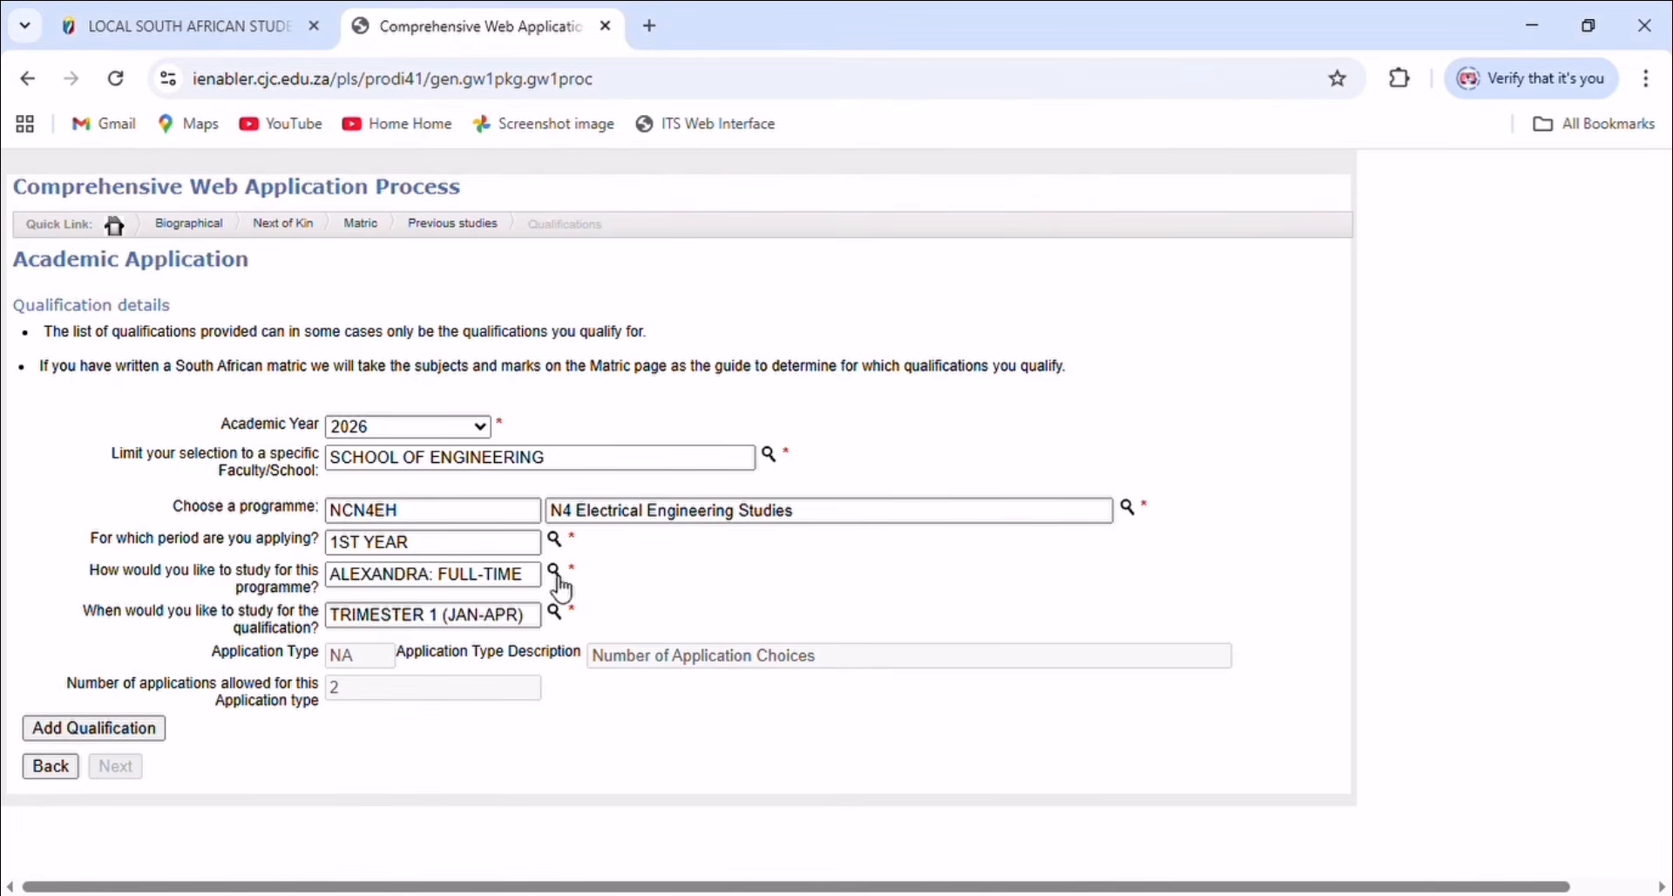
Step: Try SCHOOL OF INFO & COMM TECHNOLO and SCHOOL OF SERVICES (HHS) as the faculty and look up their programmes
click(774, 454)
click(212, 428)
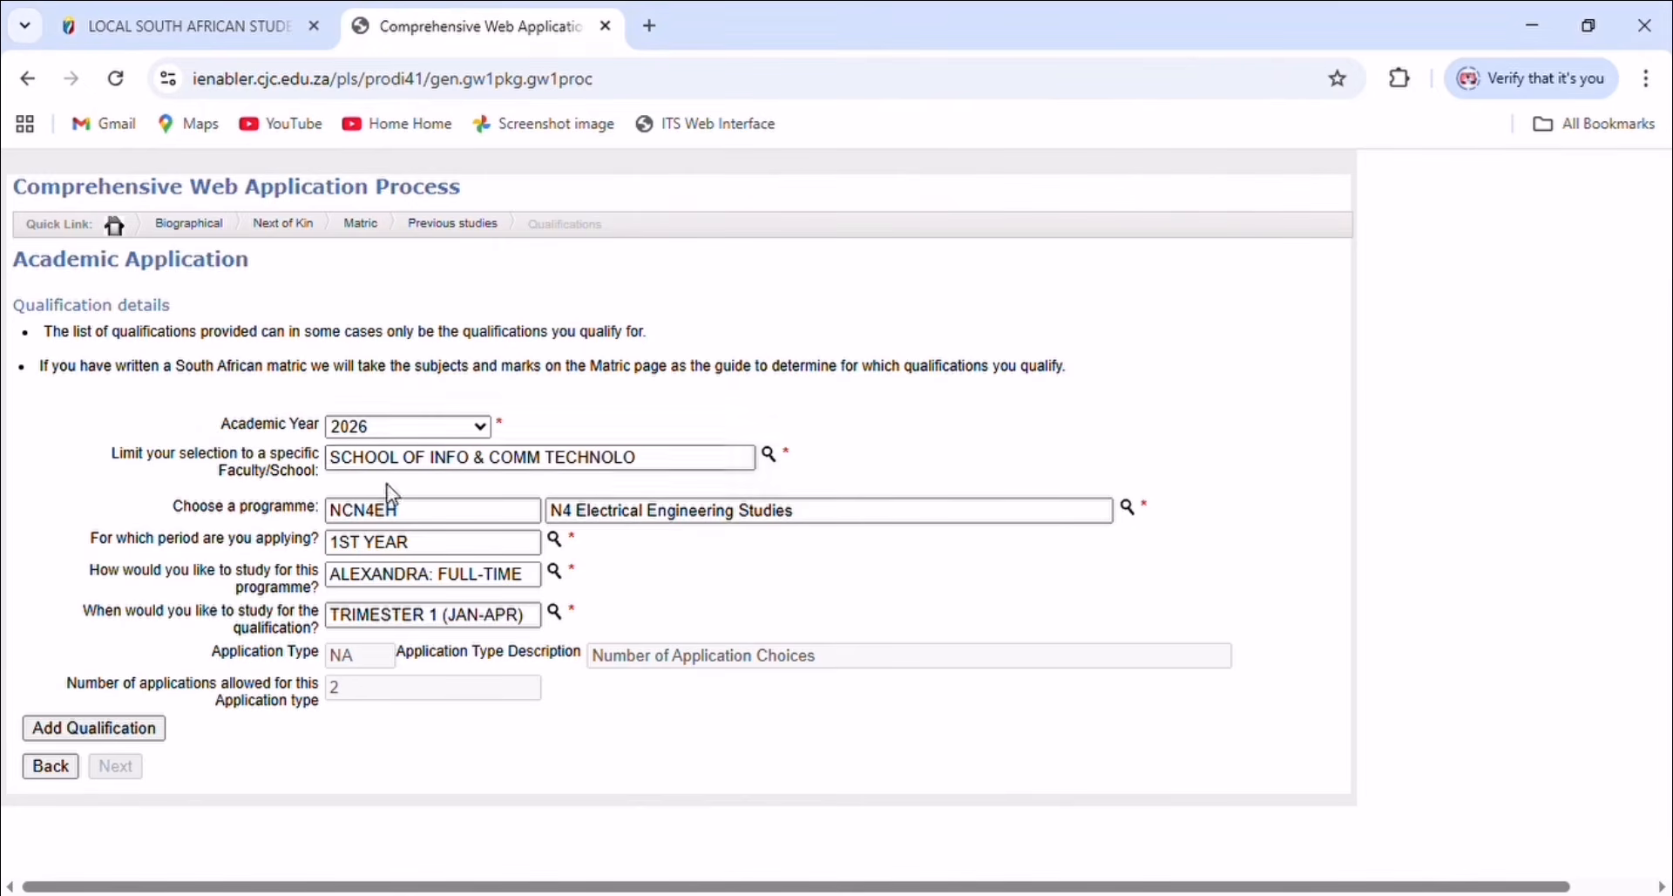
click(1128, 515)
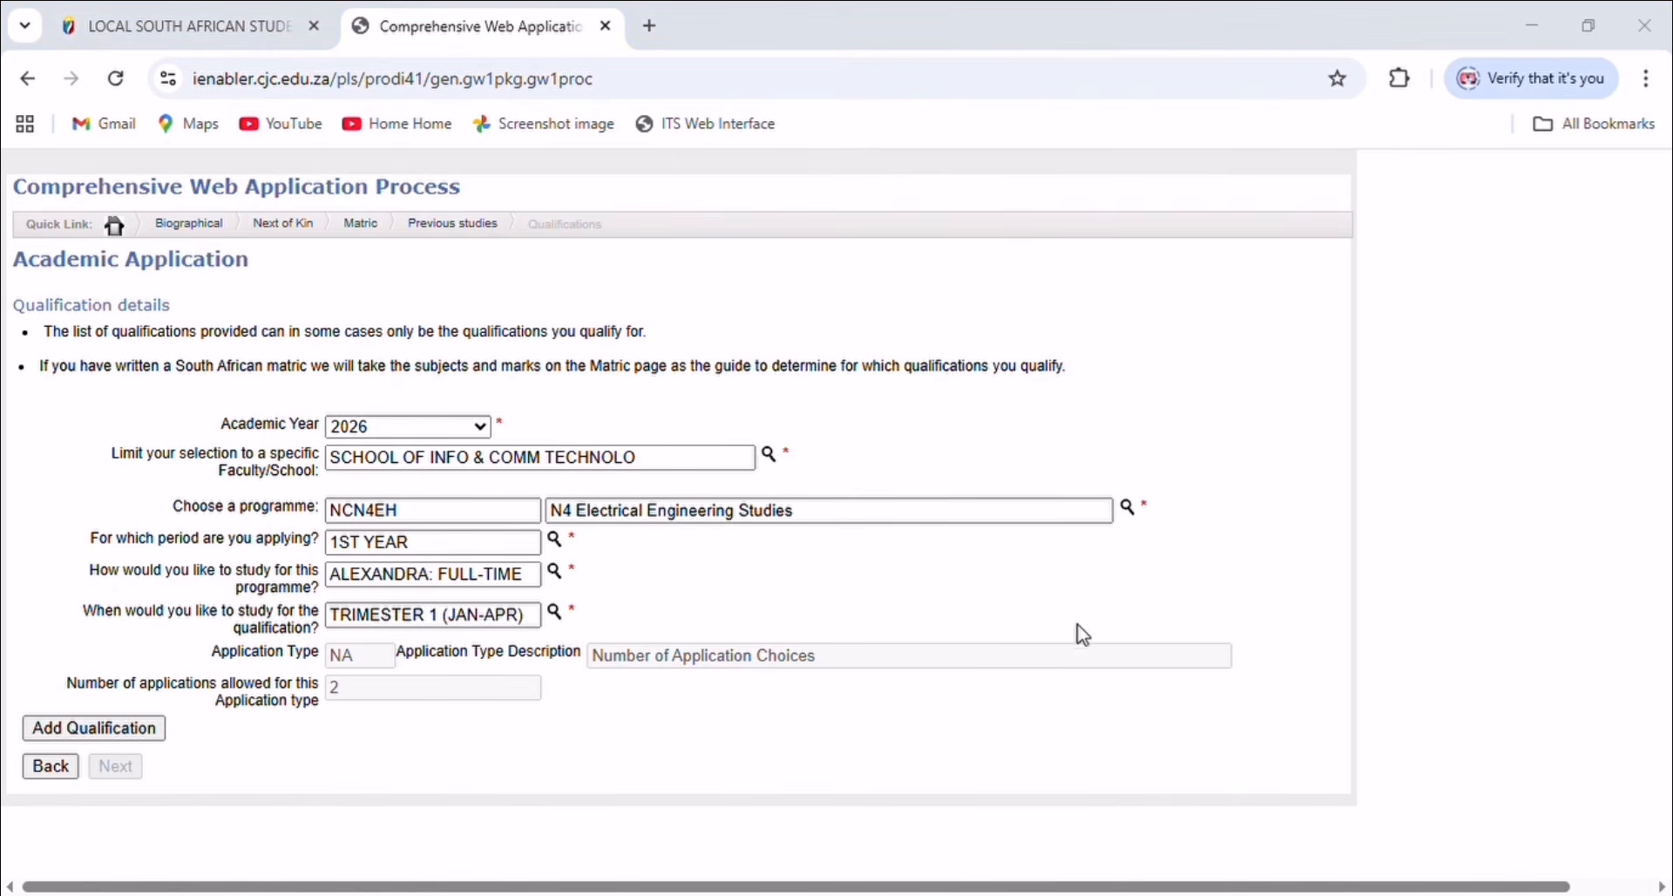
click(1117, 599)
click(781, 464)
click(224, 458)
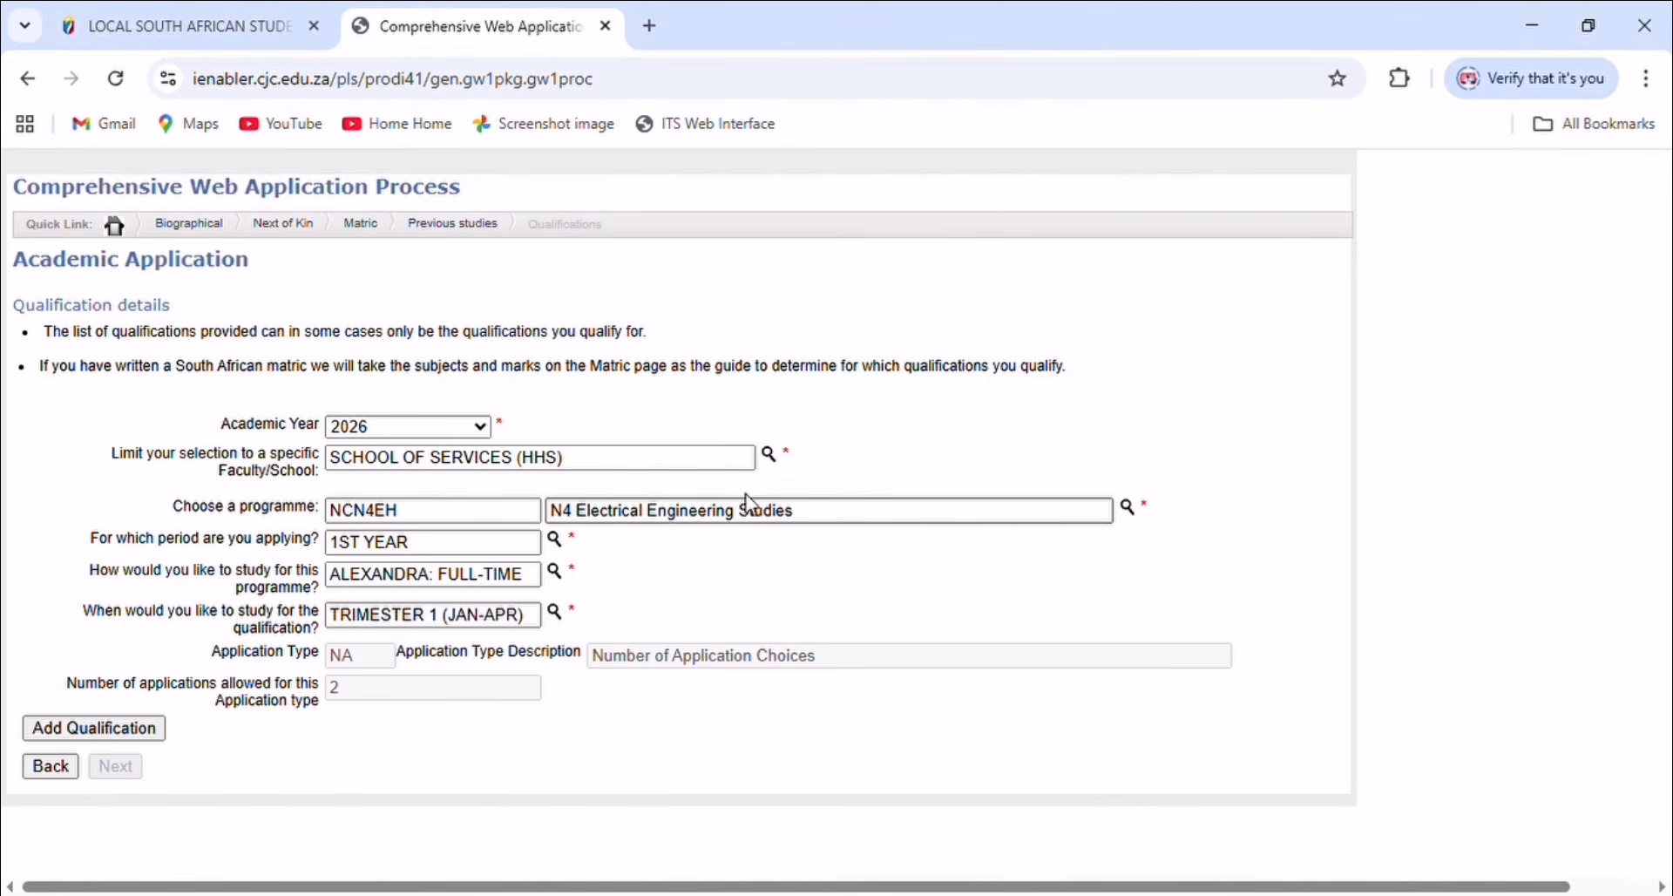
click(1140, 512)
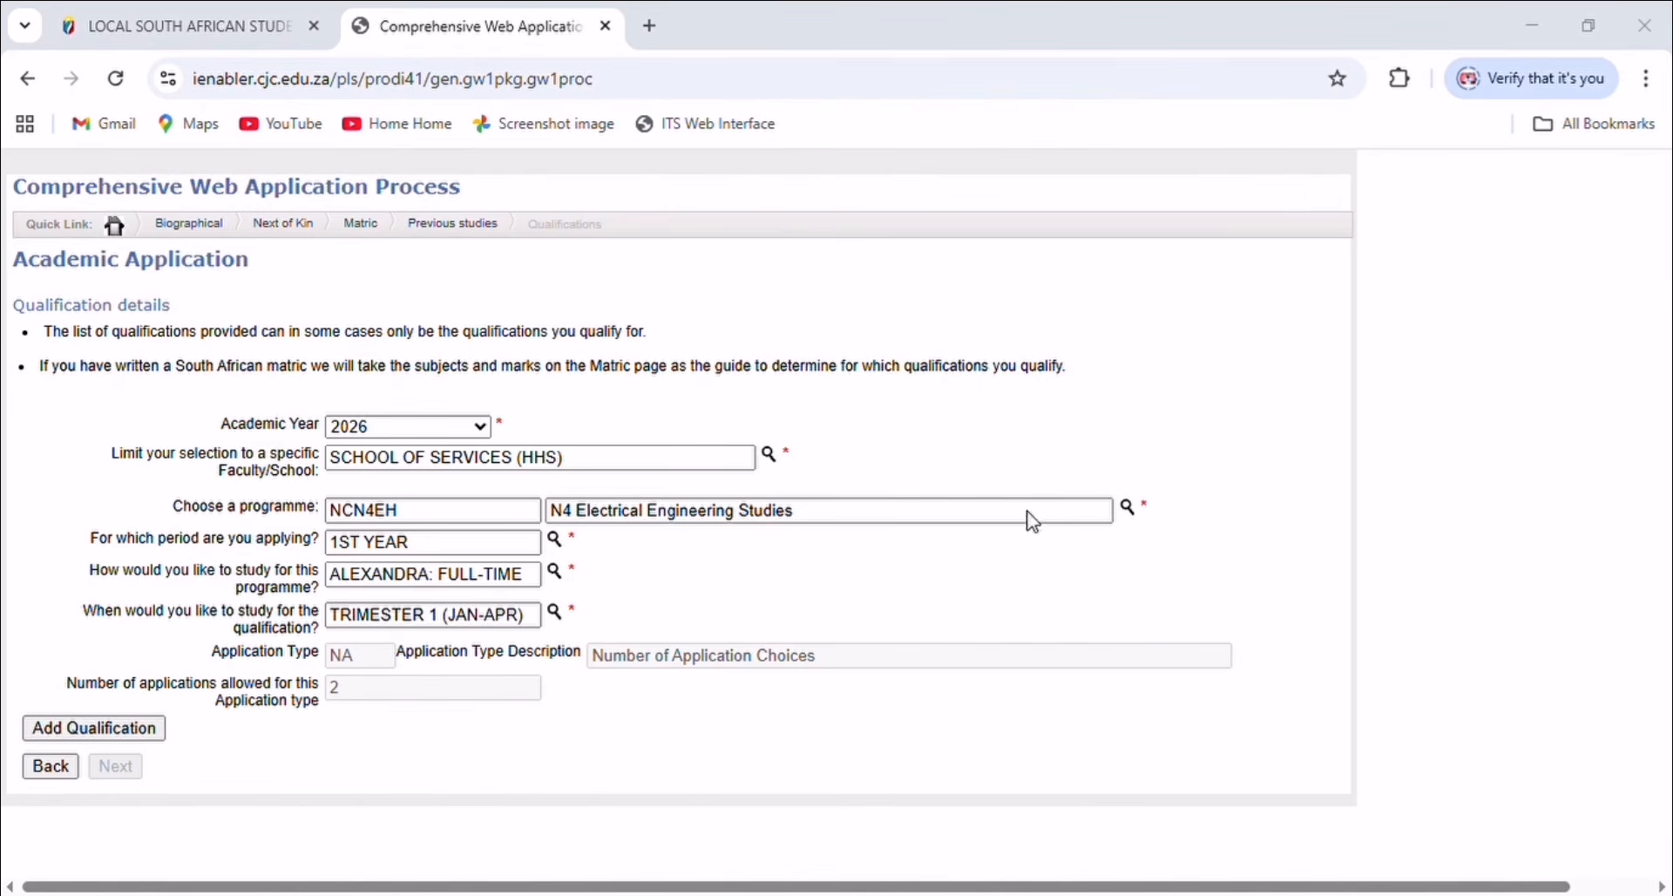
Step: Add the N4 Electrical Engineering Studies choice to the application and set the second choice to academic year 2026, SCHOOL OF ENGINEERING
click(109, 728)
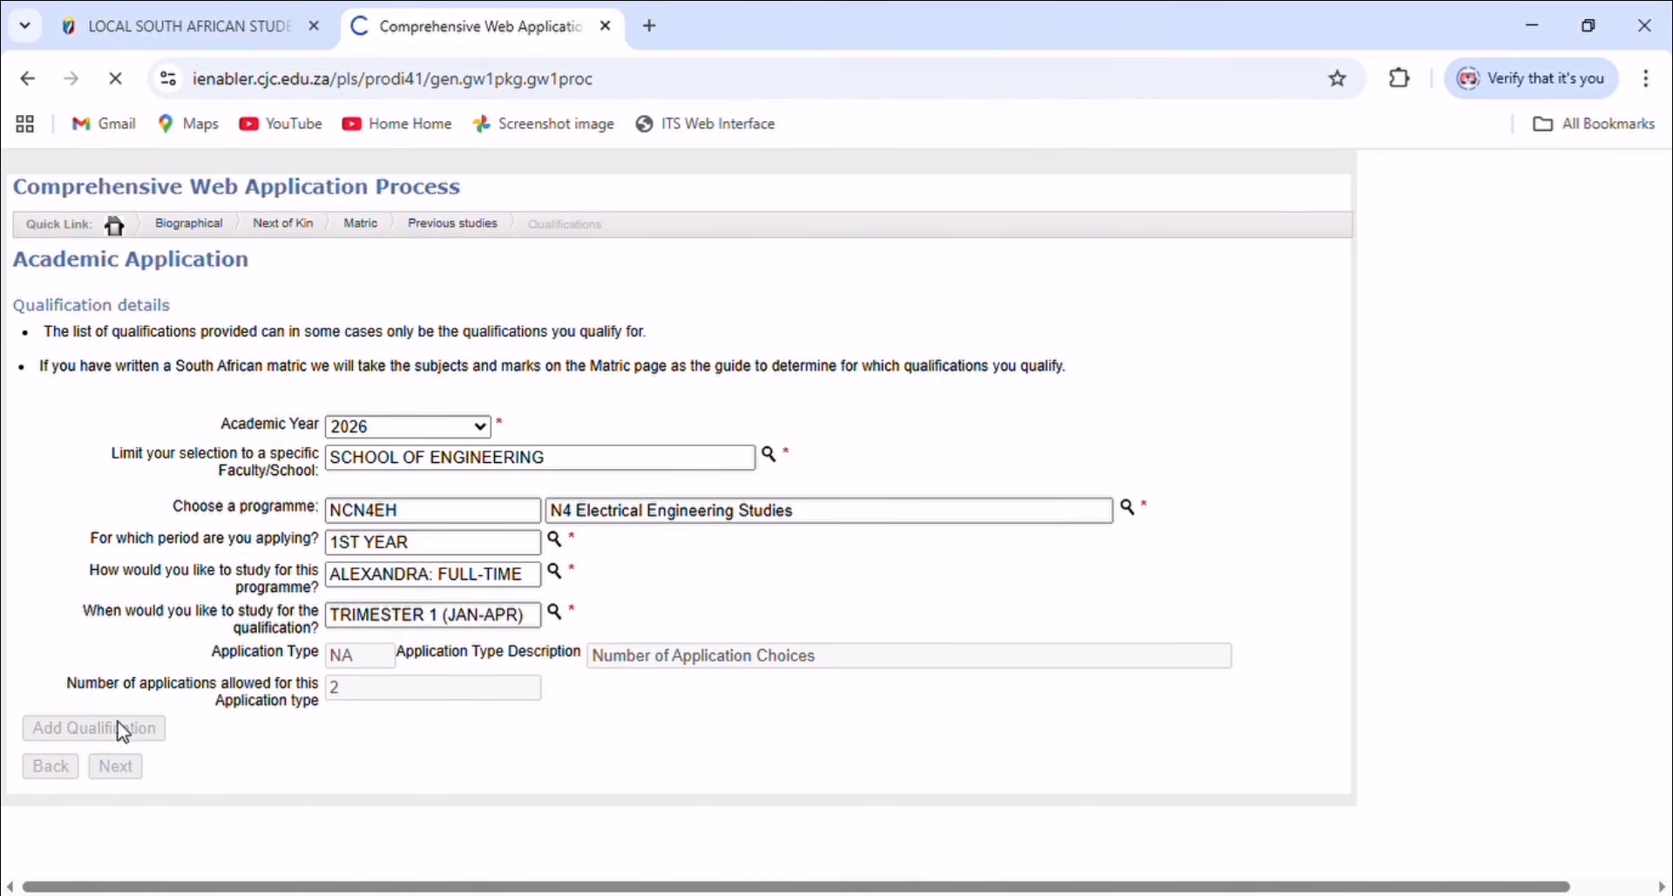
click(485, 427)
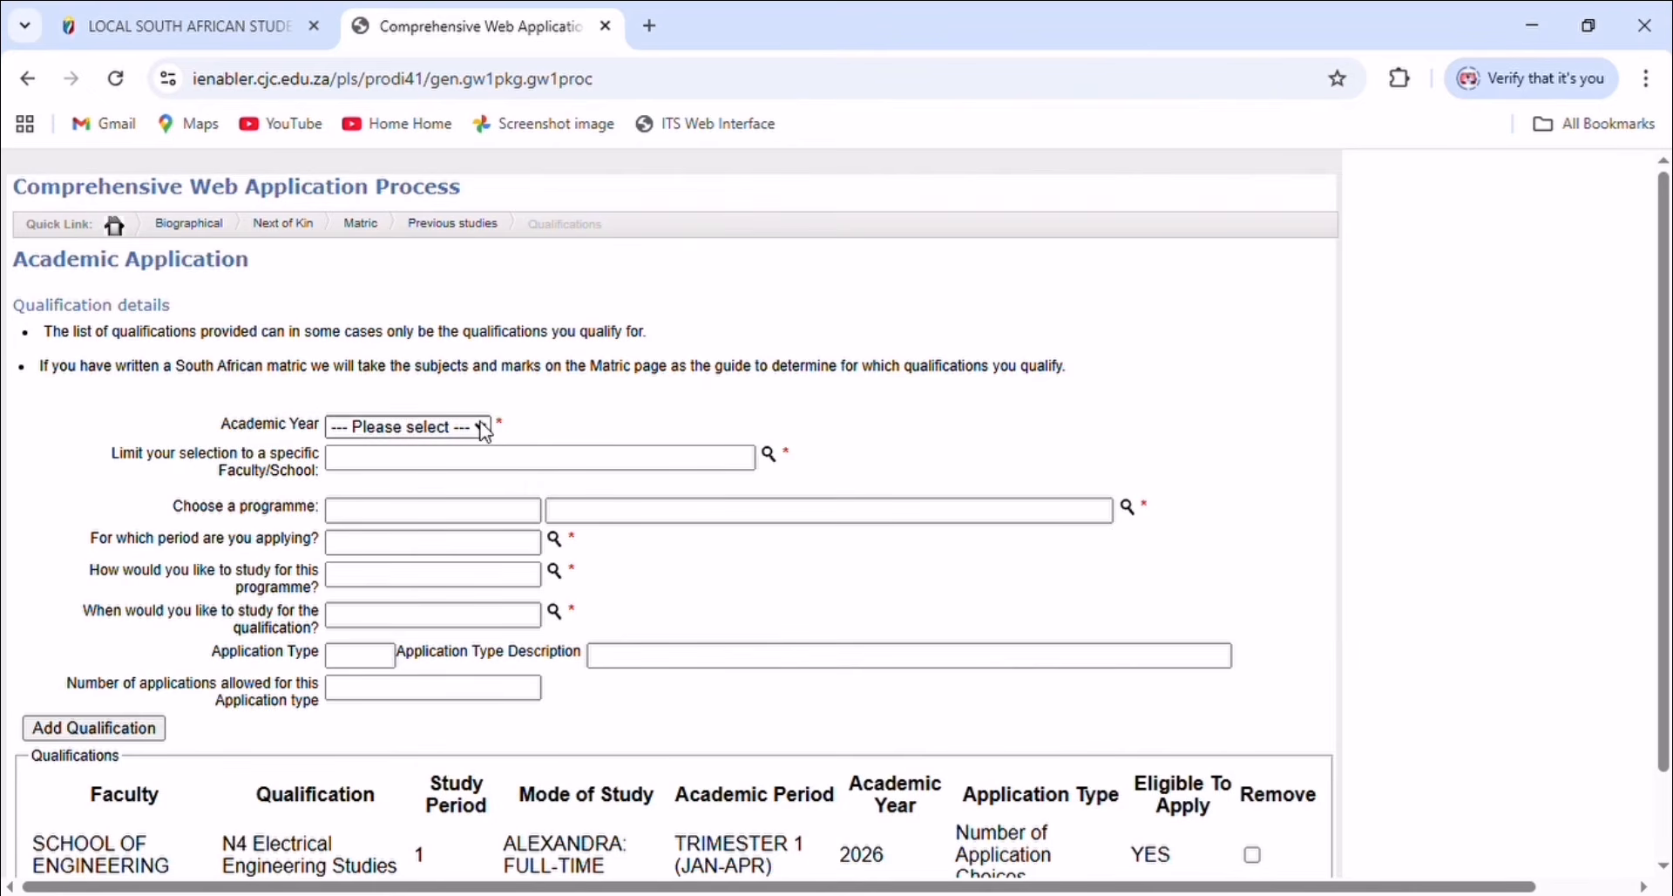
click(467, 496)
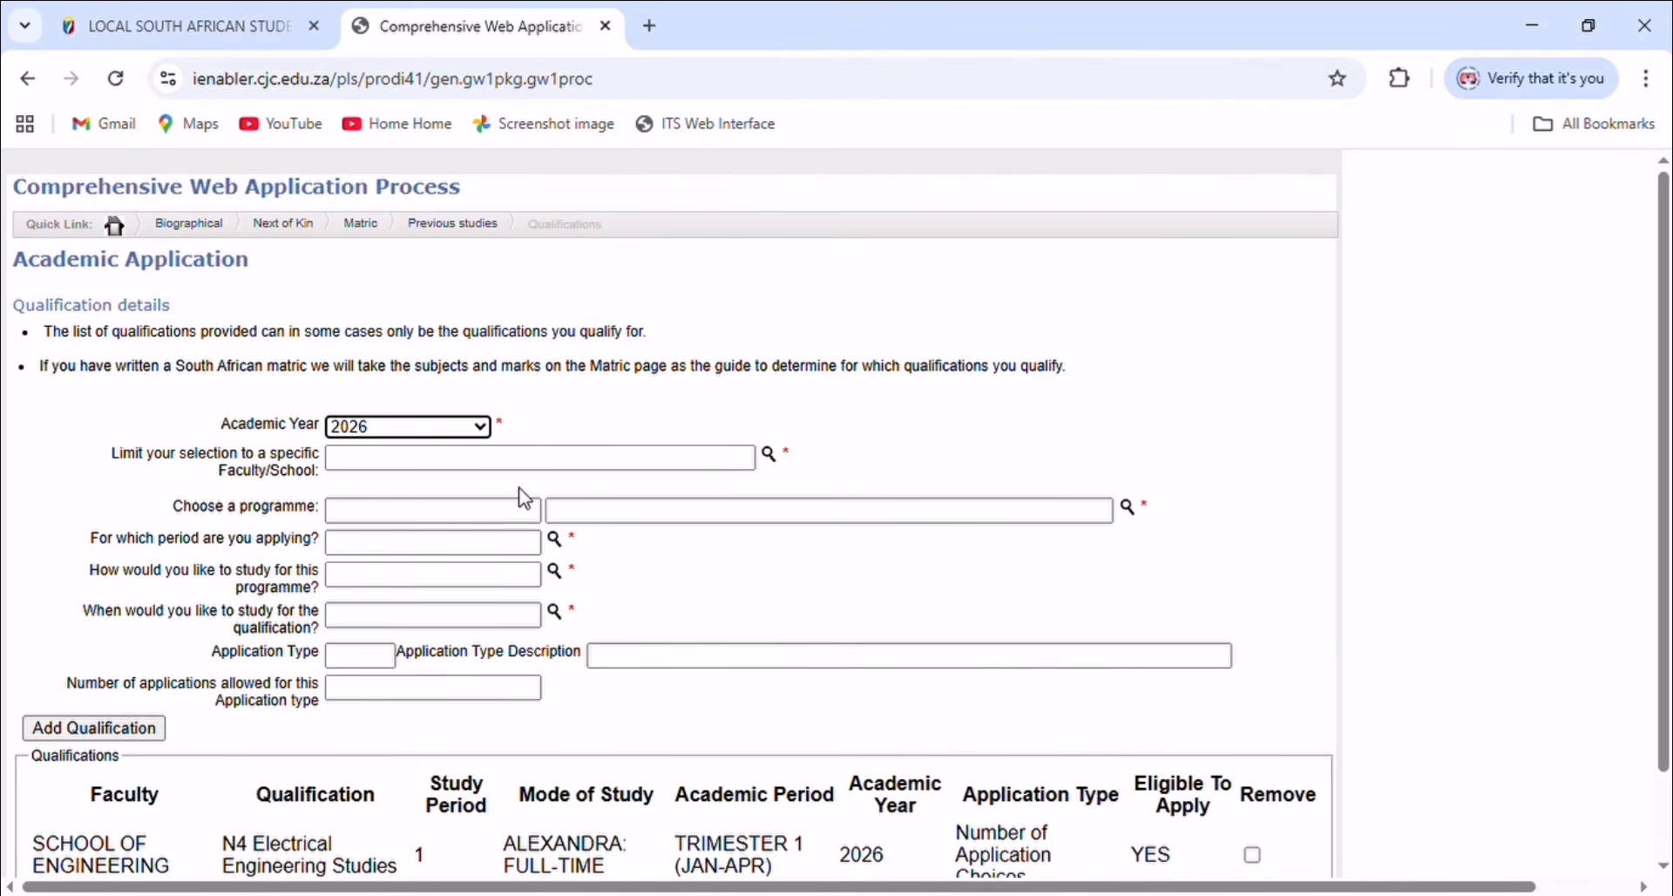
click(770, 457)
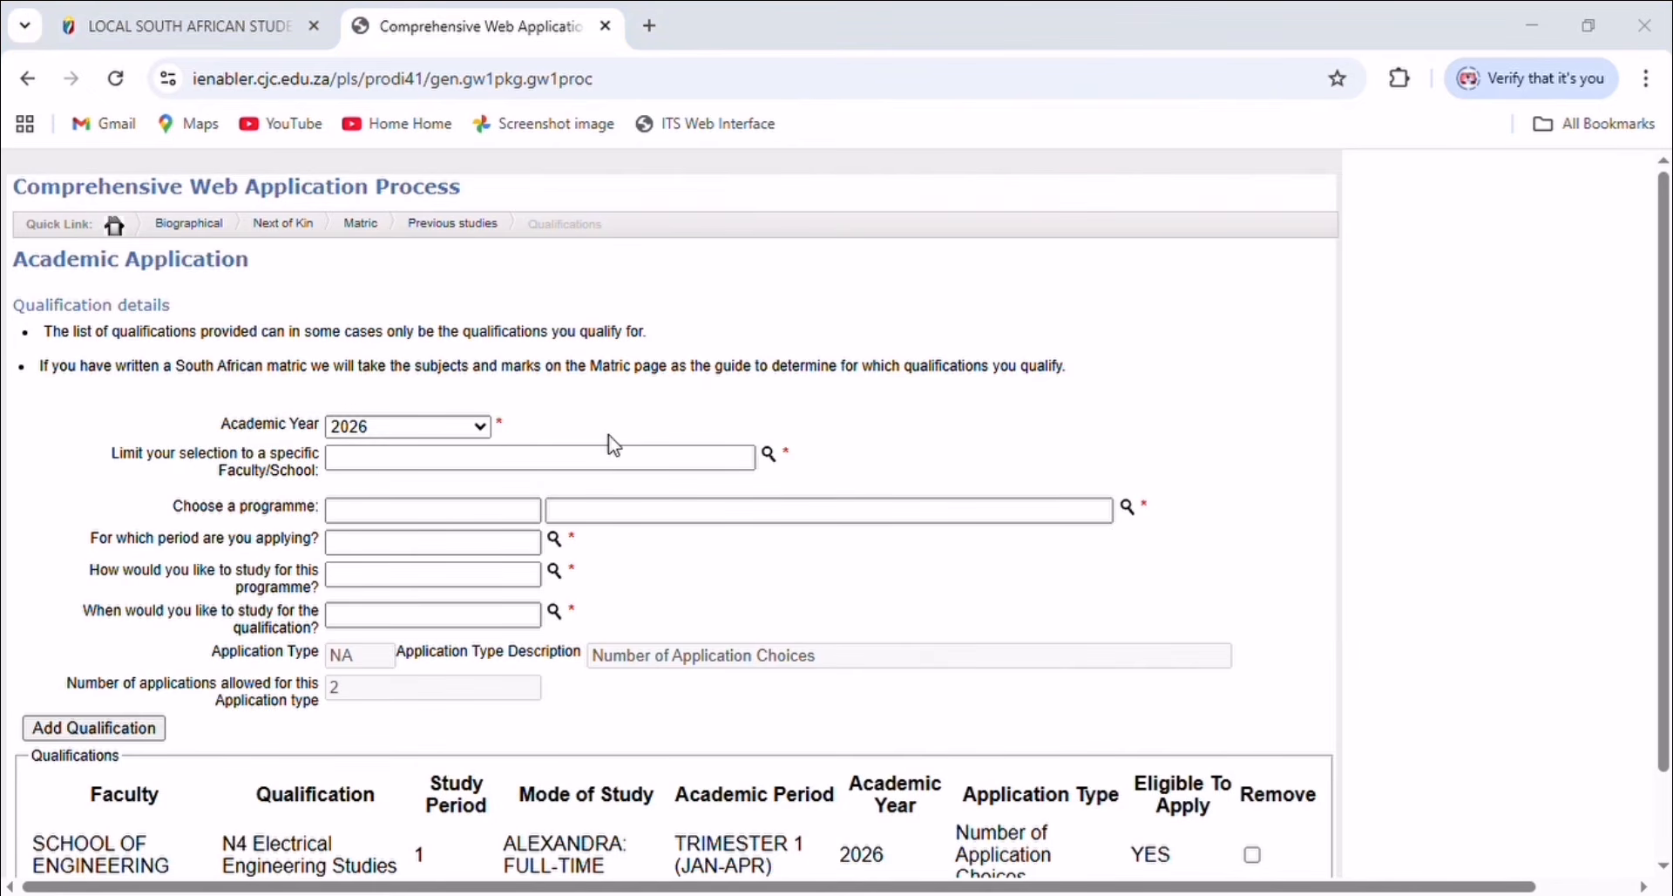
click(166, 399)
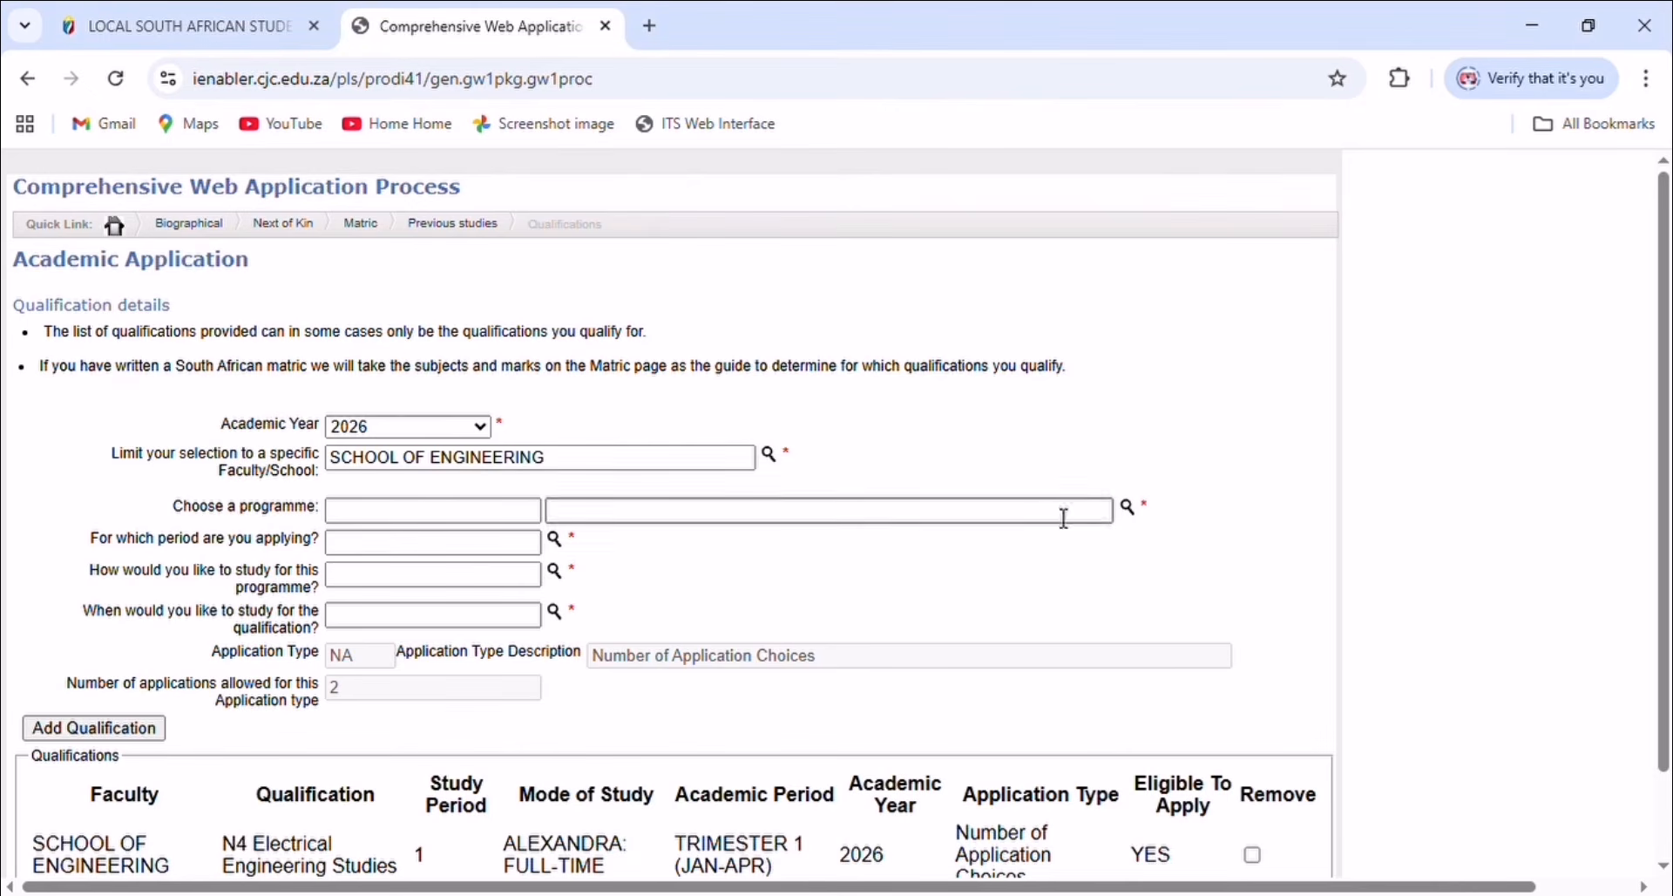
Step: Choose N4 Electronics Engineering Studies, ELLISPARK: FULL-TIME, TRIMESTER 1 (JAN-APR) for the second choice and add it to the qualifications
click(1129, 508)
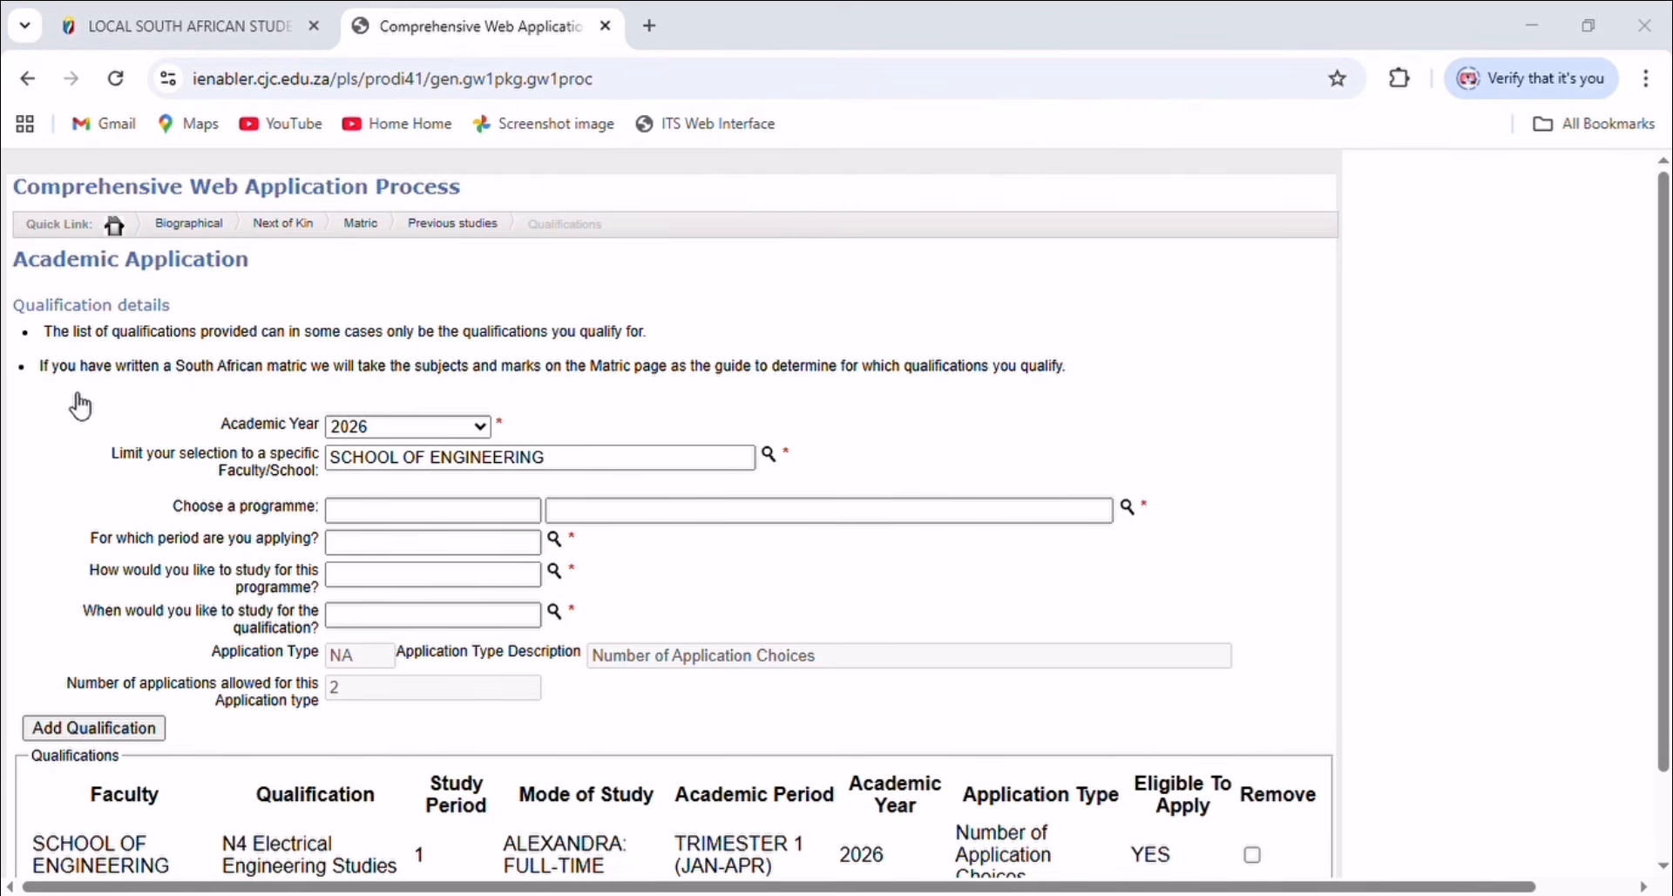
click(143, 728)
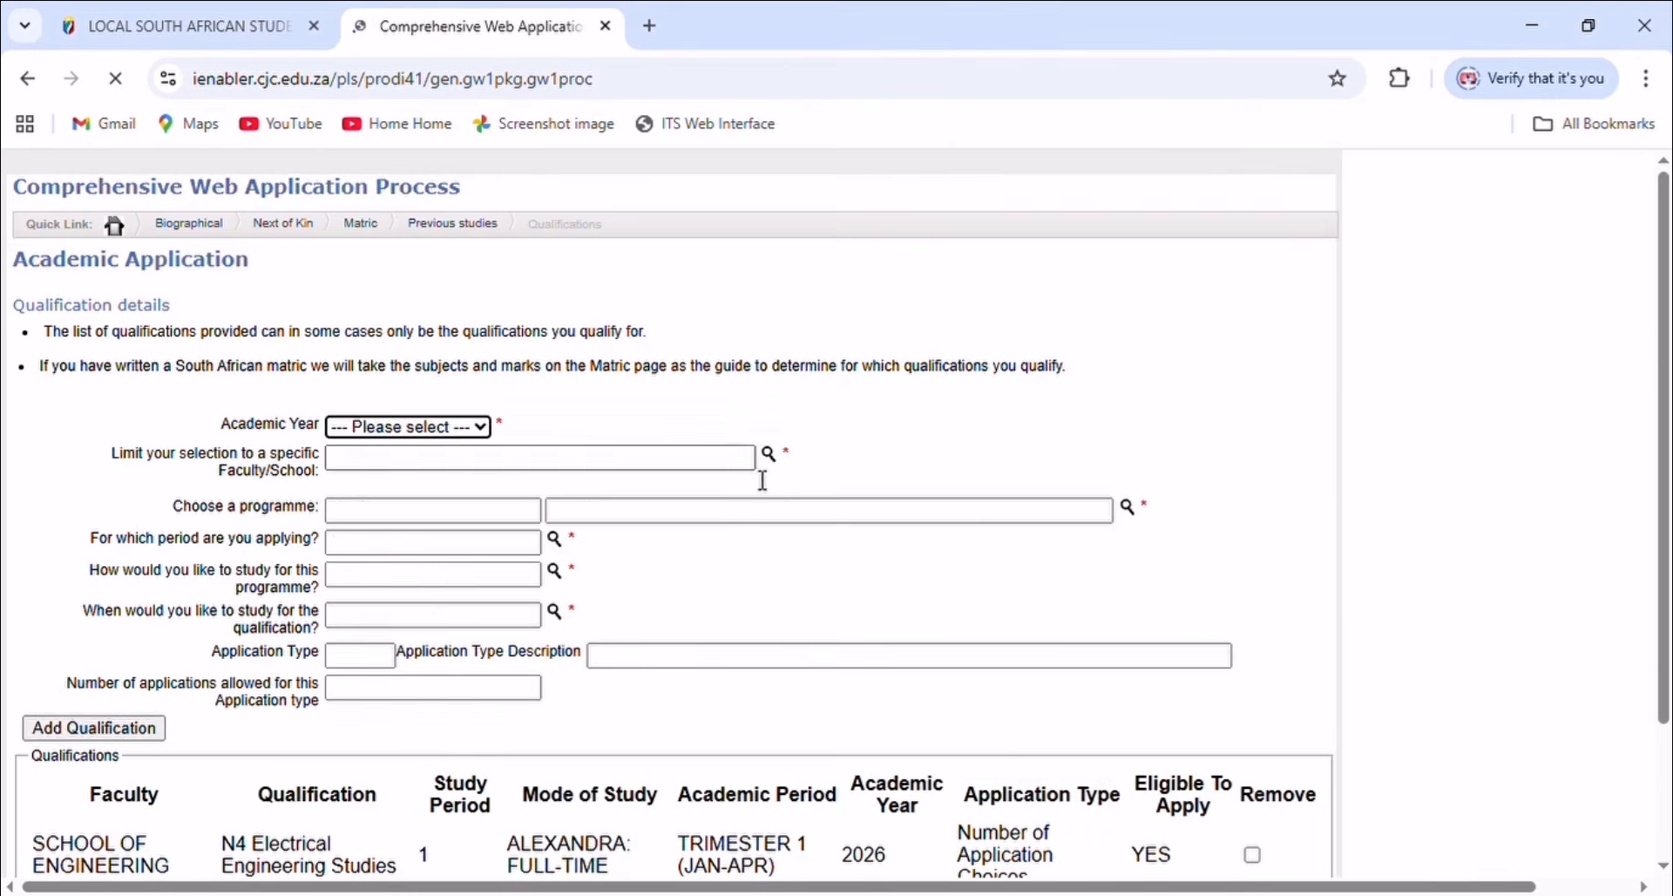
scroll(789, 526, down, 2)
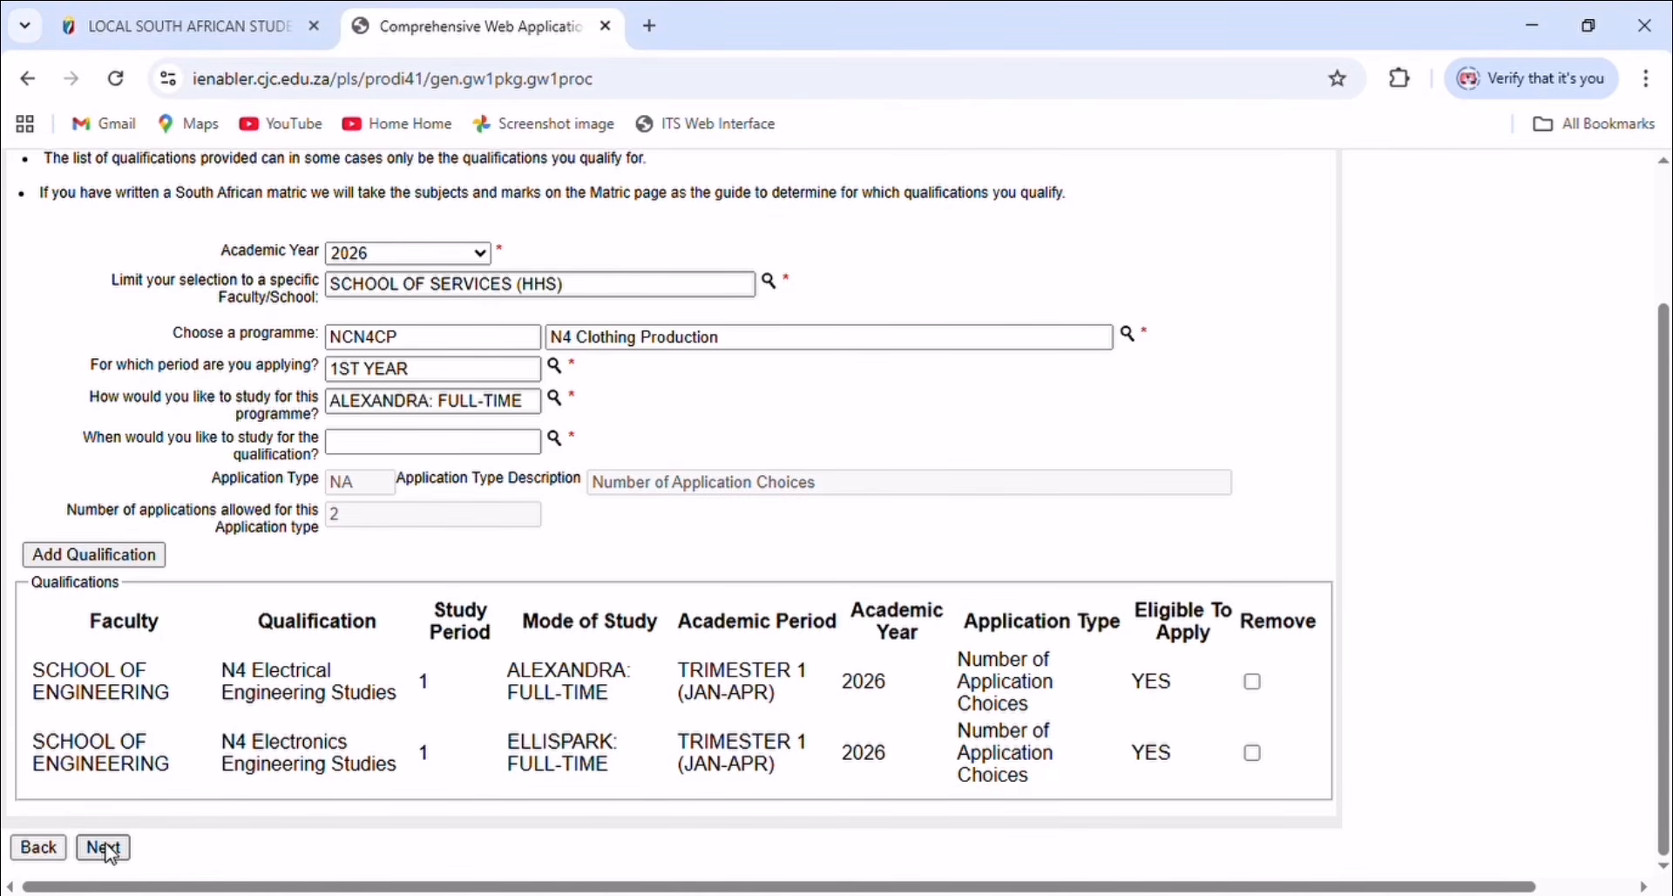
Step: Proceed to the application summary, check the captured details and continue to the rules and agreement
click(103, 847)
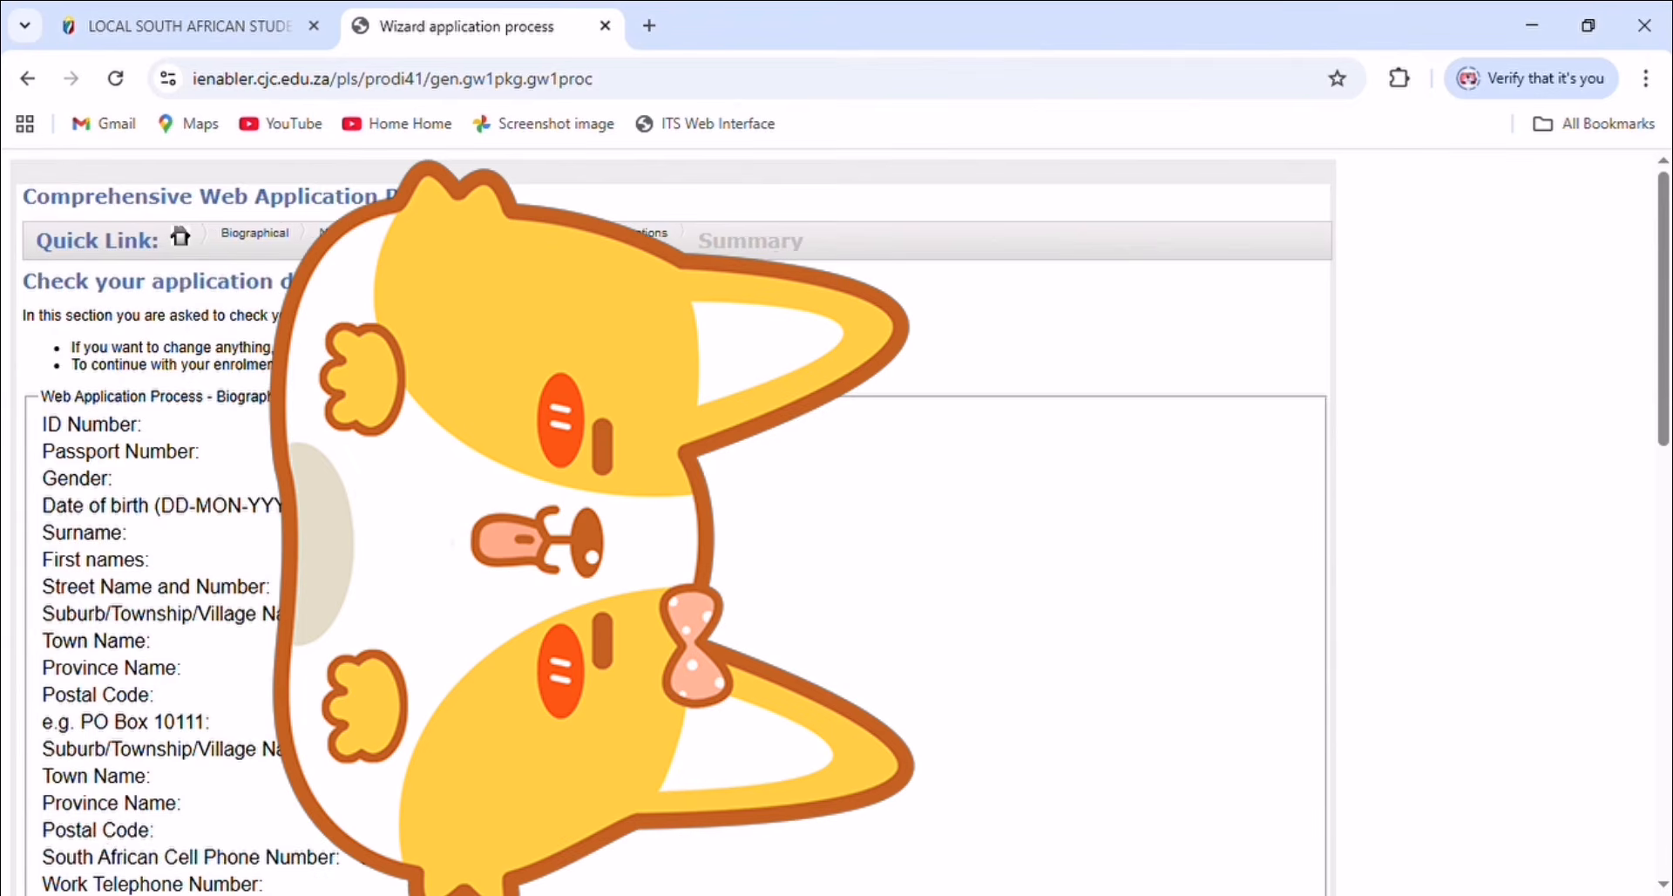
scroll(671, 523, down, 15)
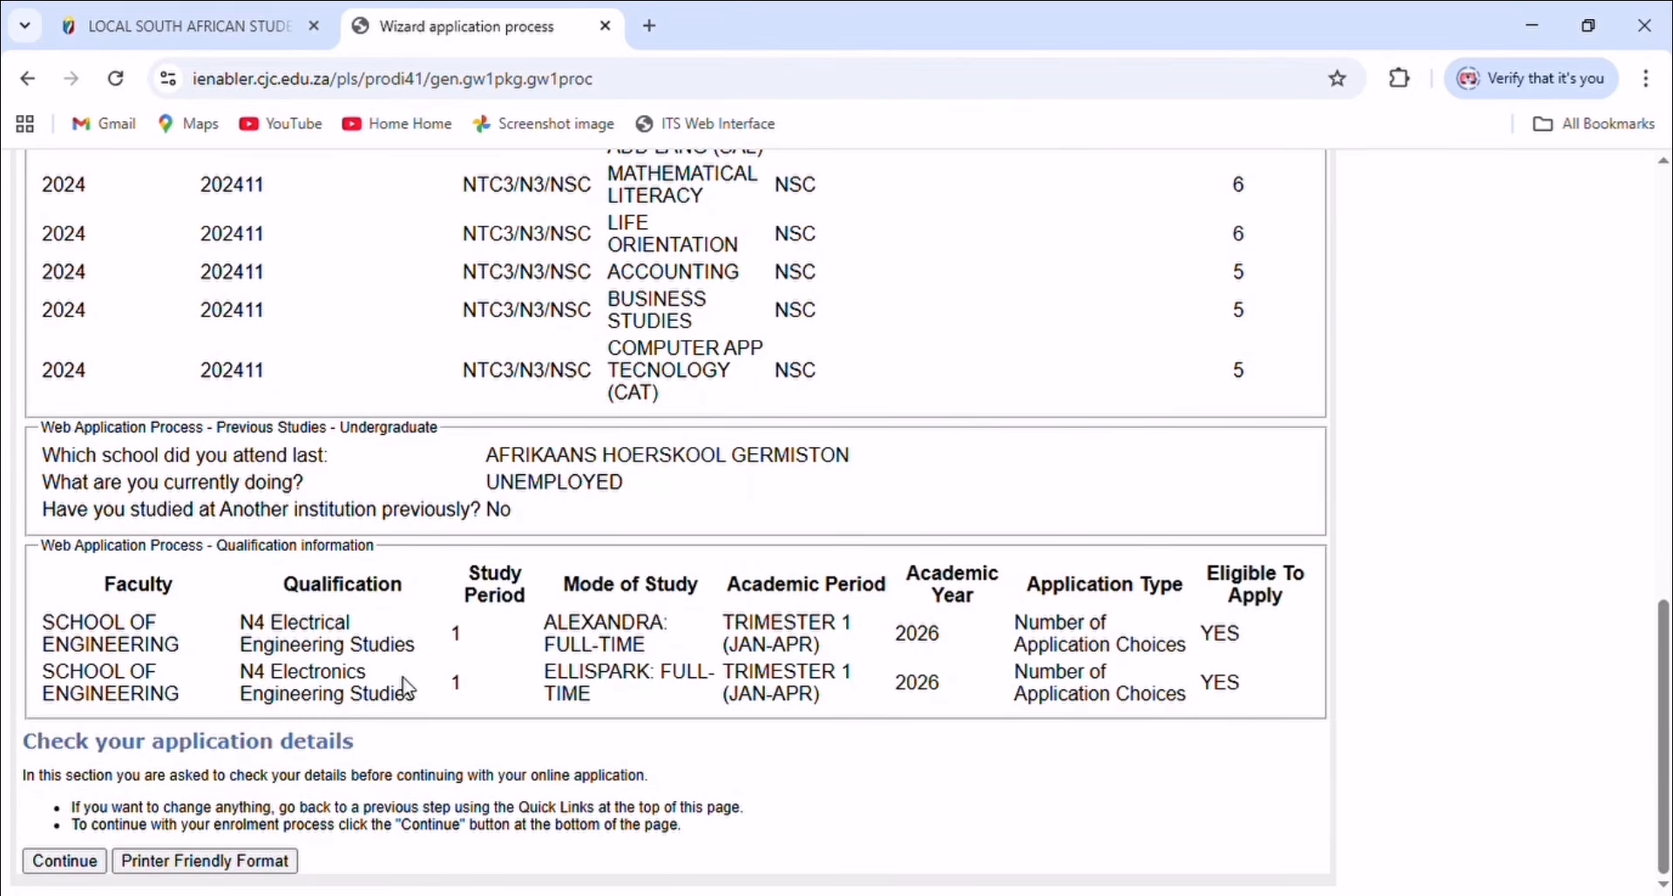
click(83, 861)
click(53, 863)
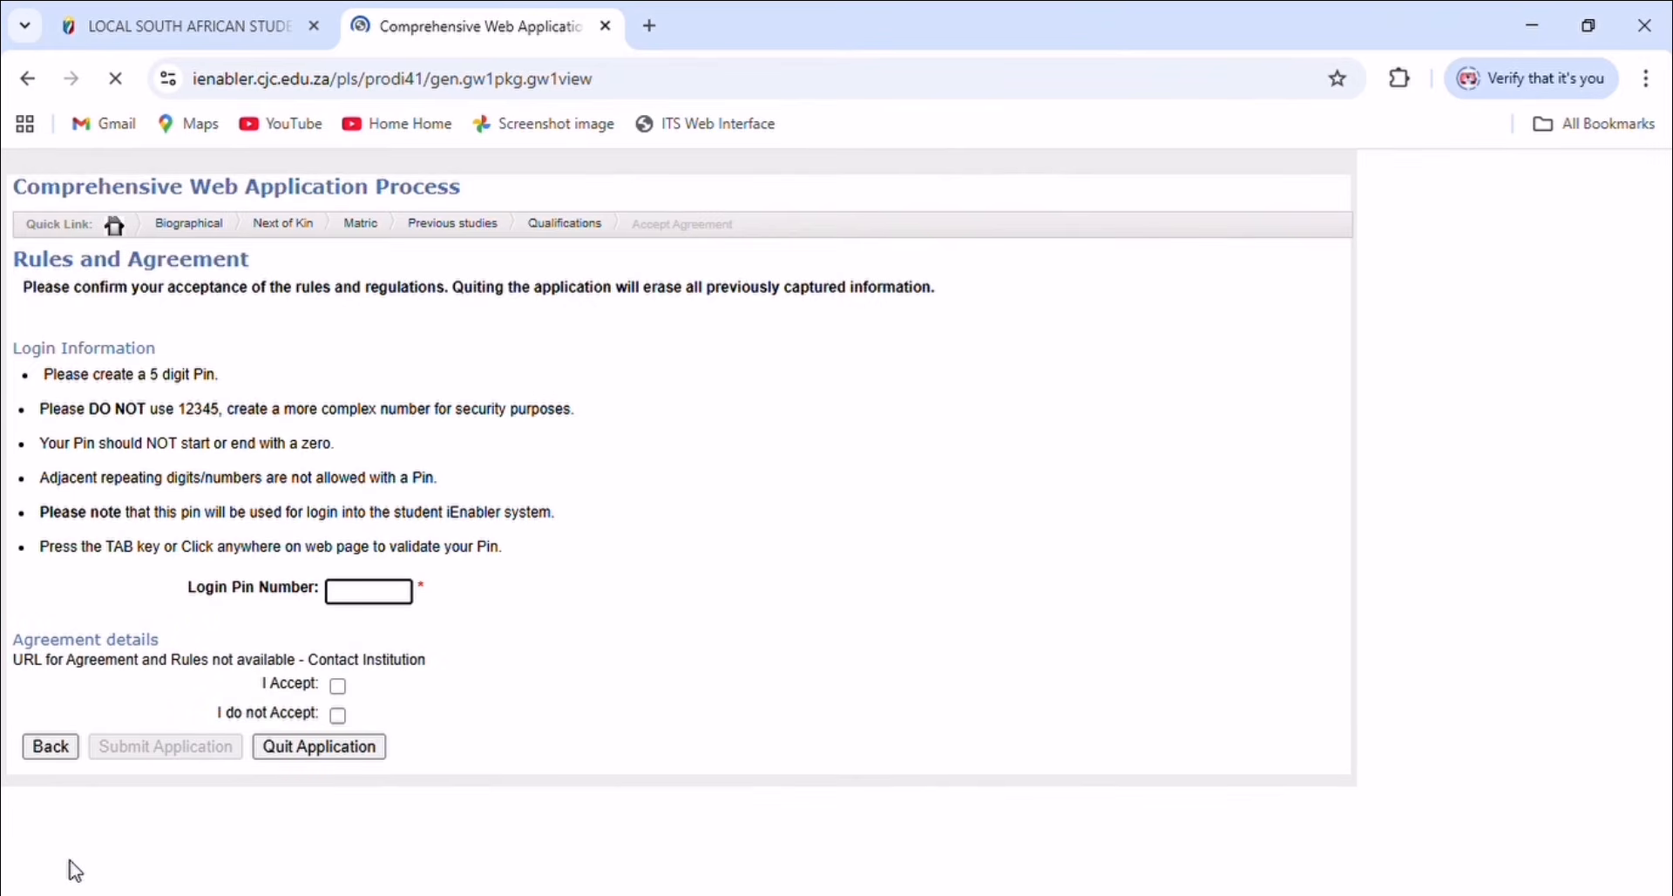
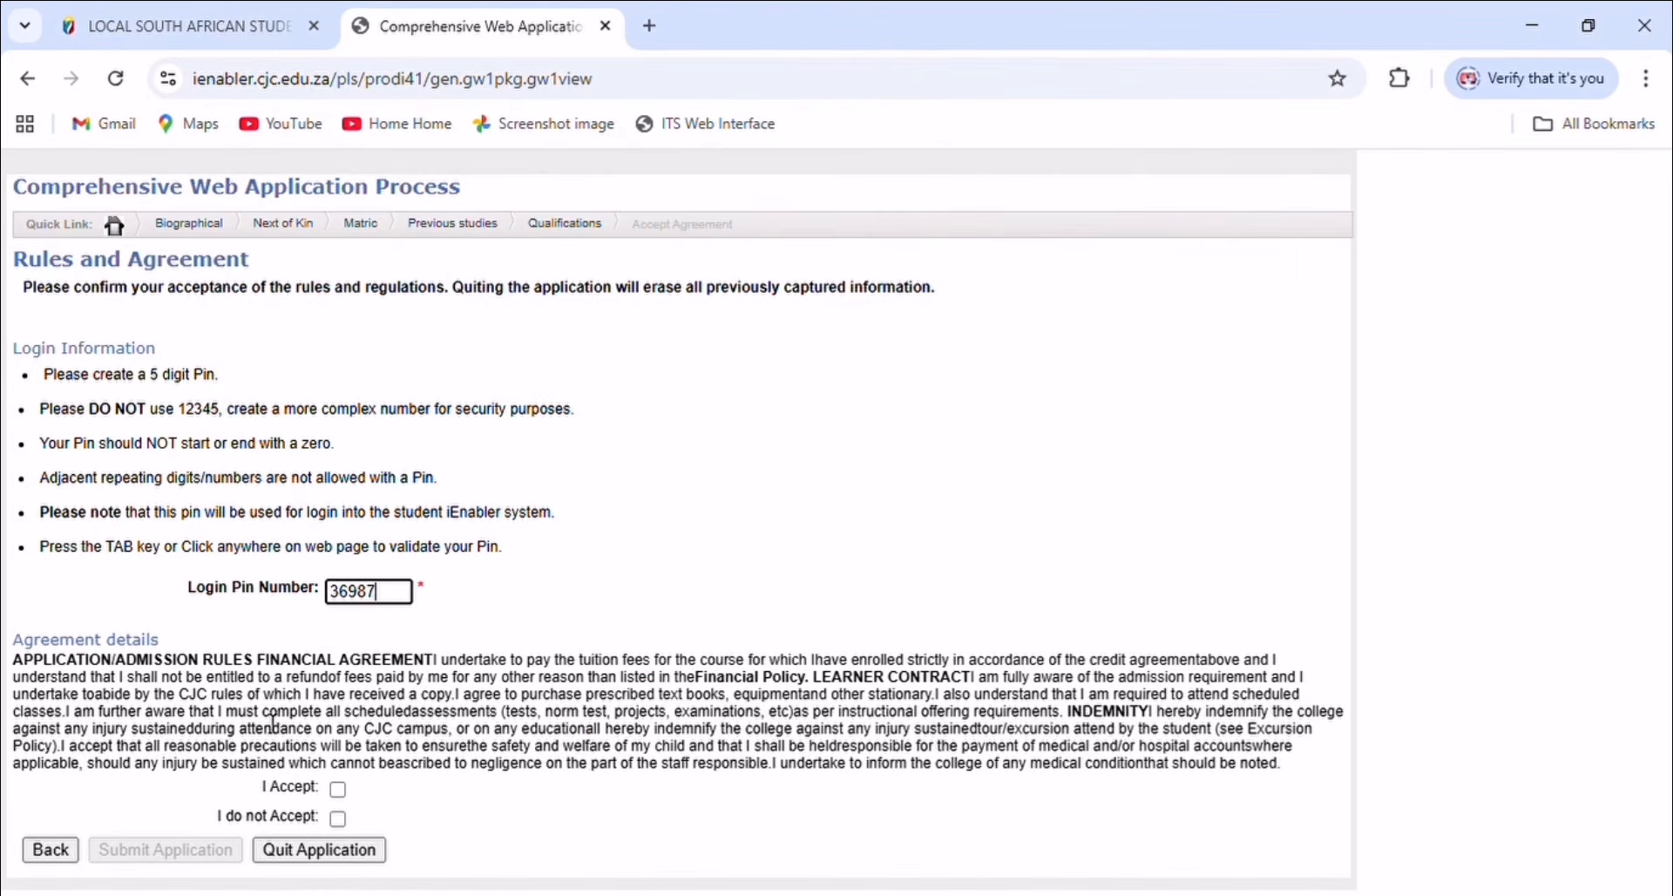
Step: Create the five-digit login PIN, accept the rules and agreement, and submit the application
click(337, 788)
click(338, 791)
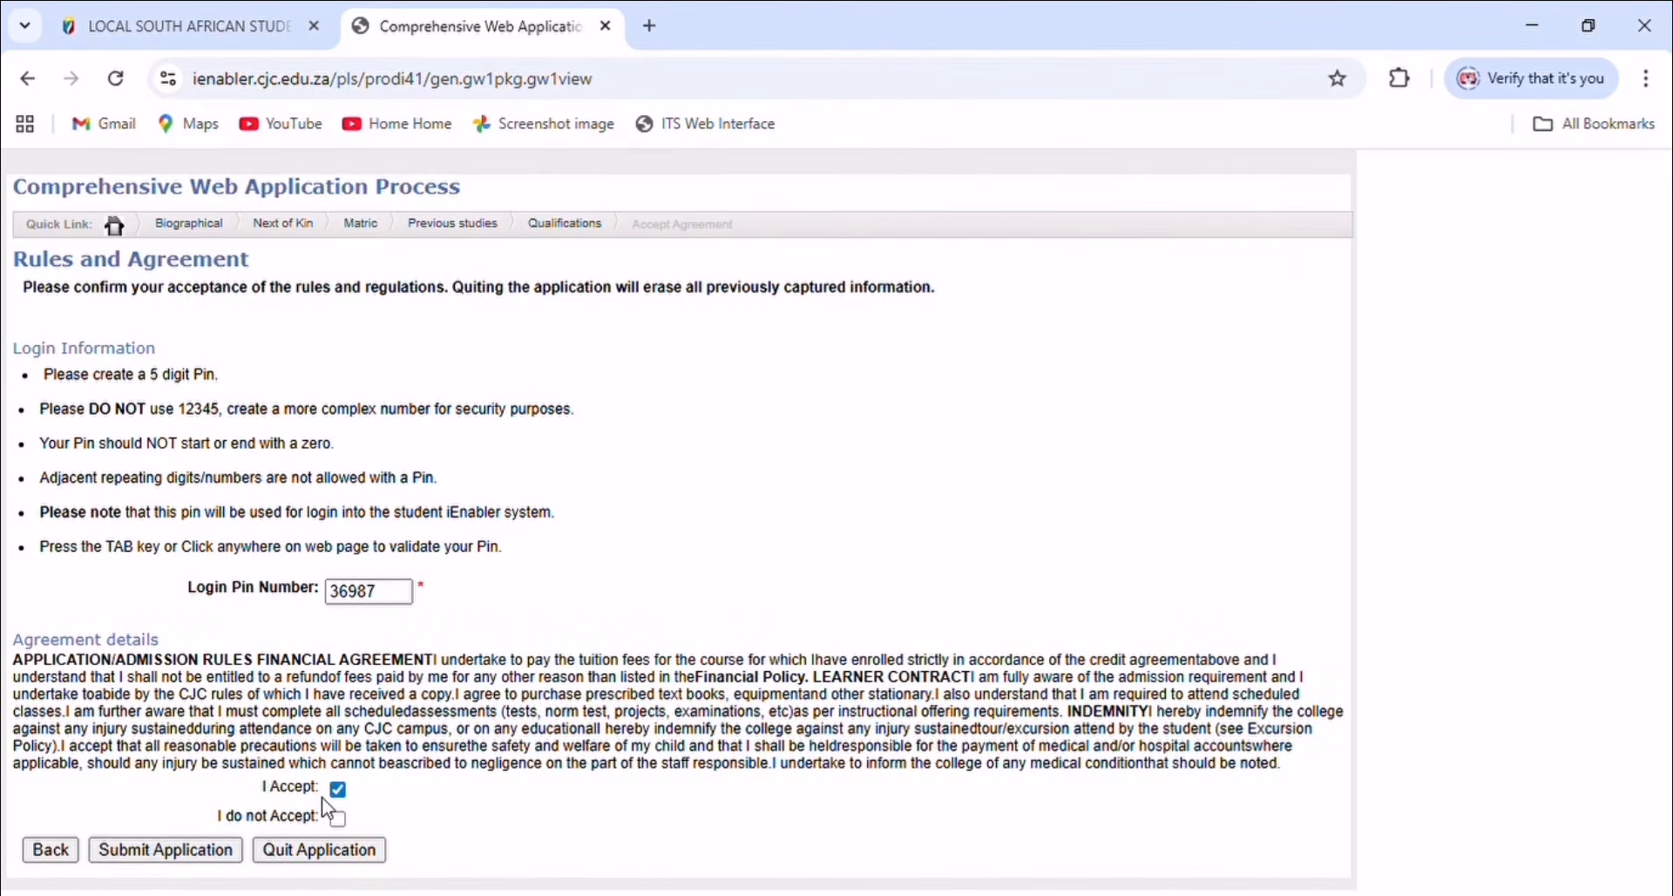
click(185, 850)
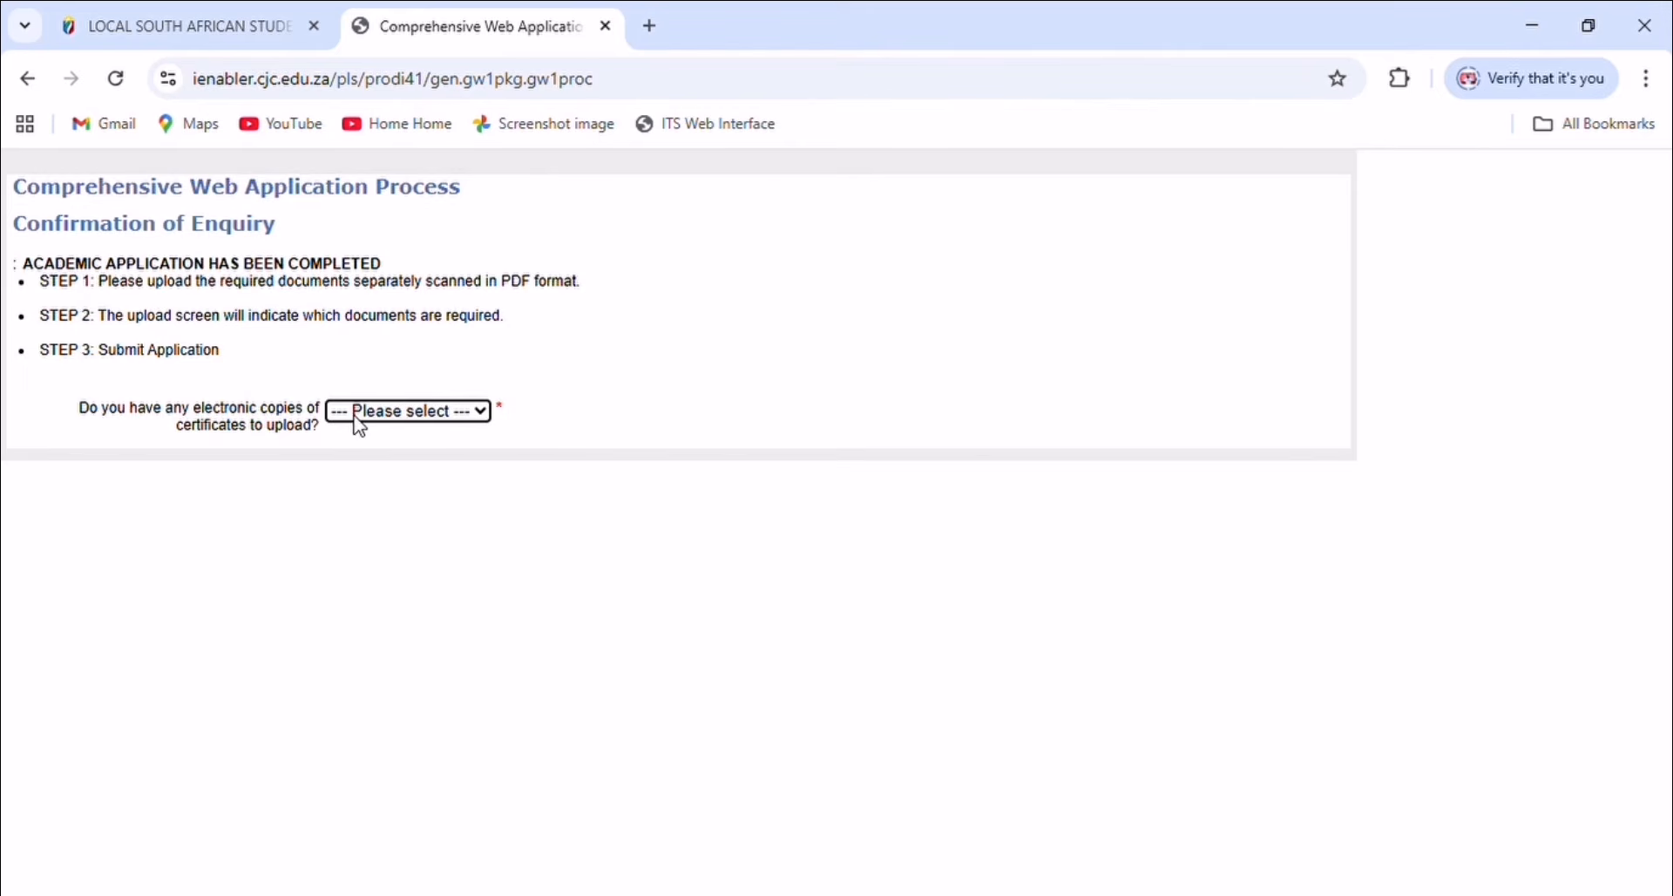
Step: Answer Yes to having electronic copies of certificates and complete the certificate upload stage
click(369, 468)
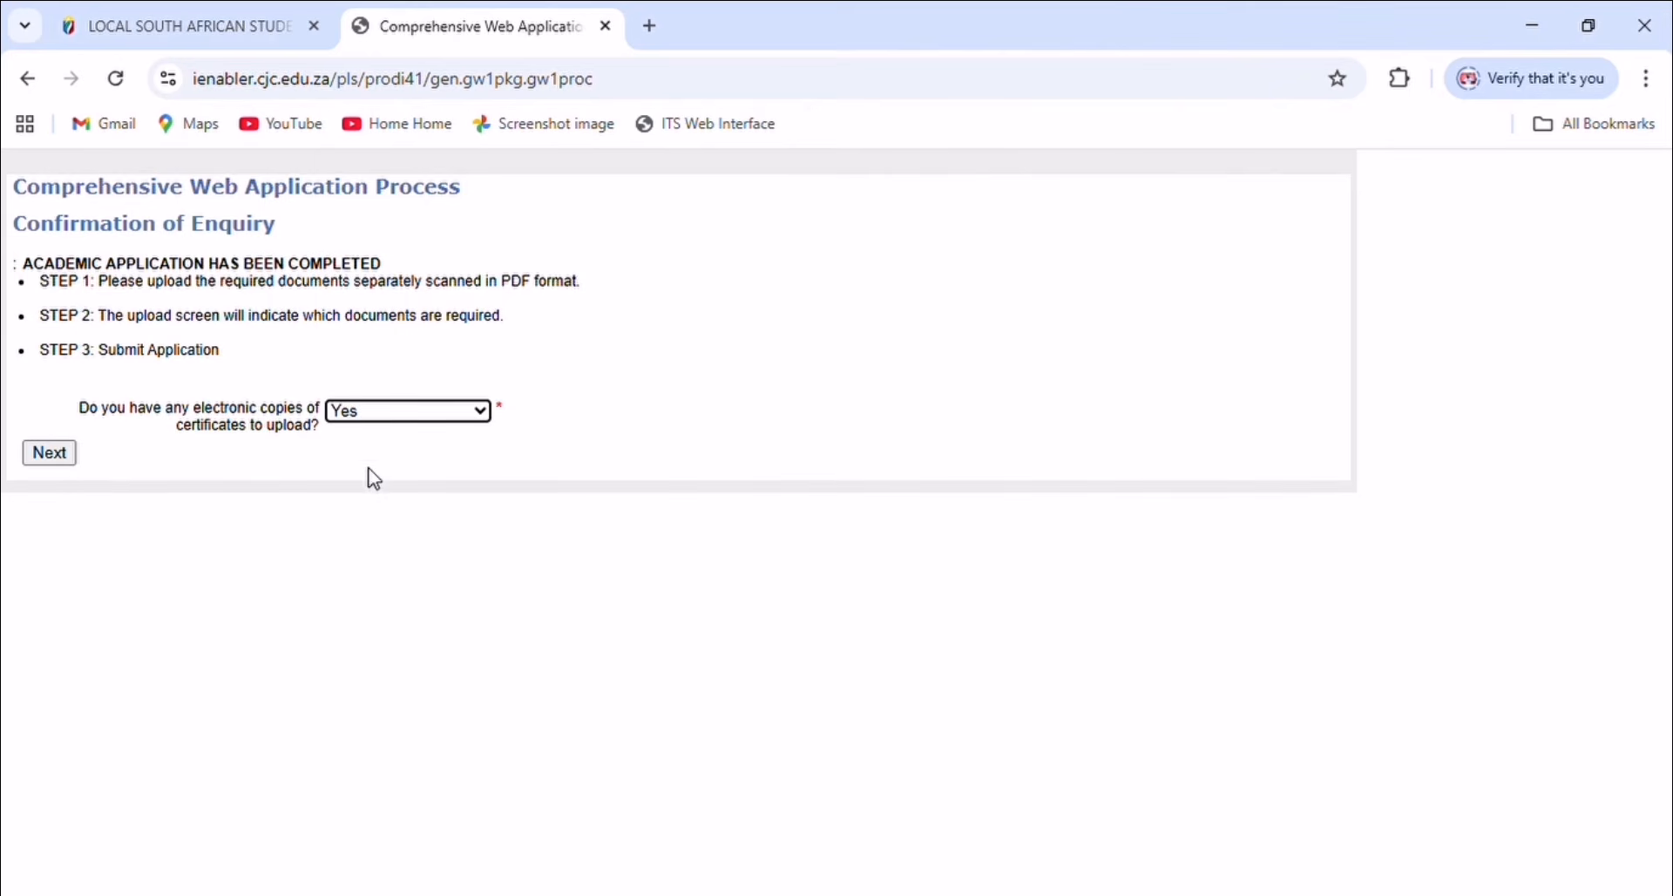
click(49, 453)
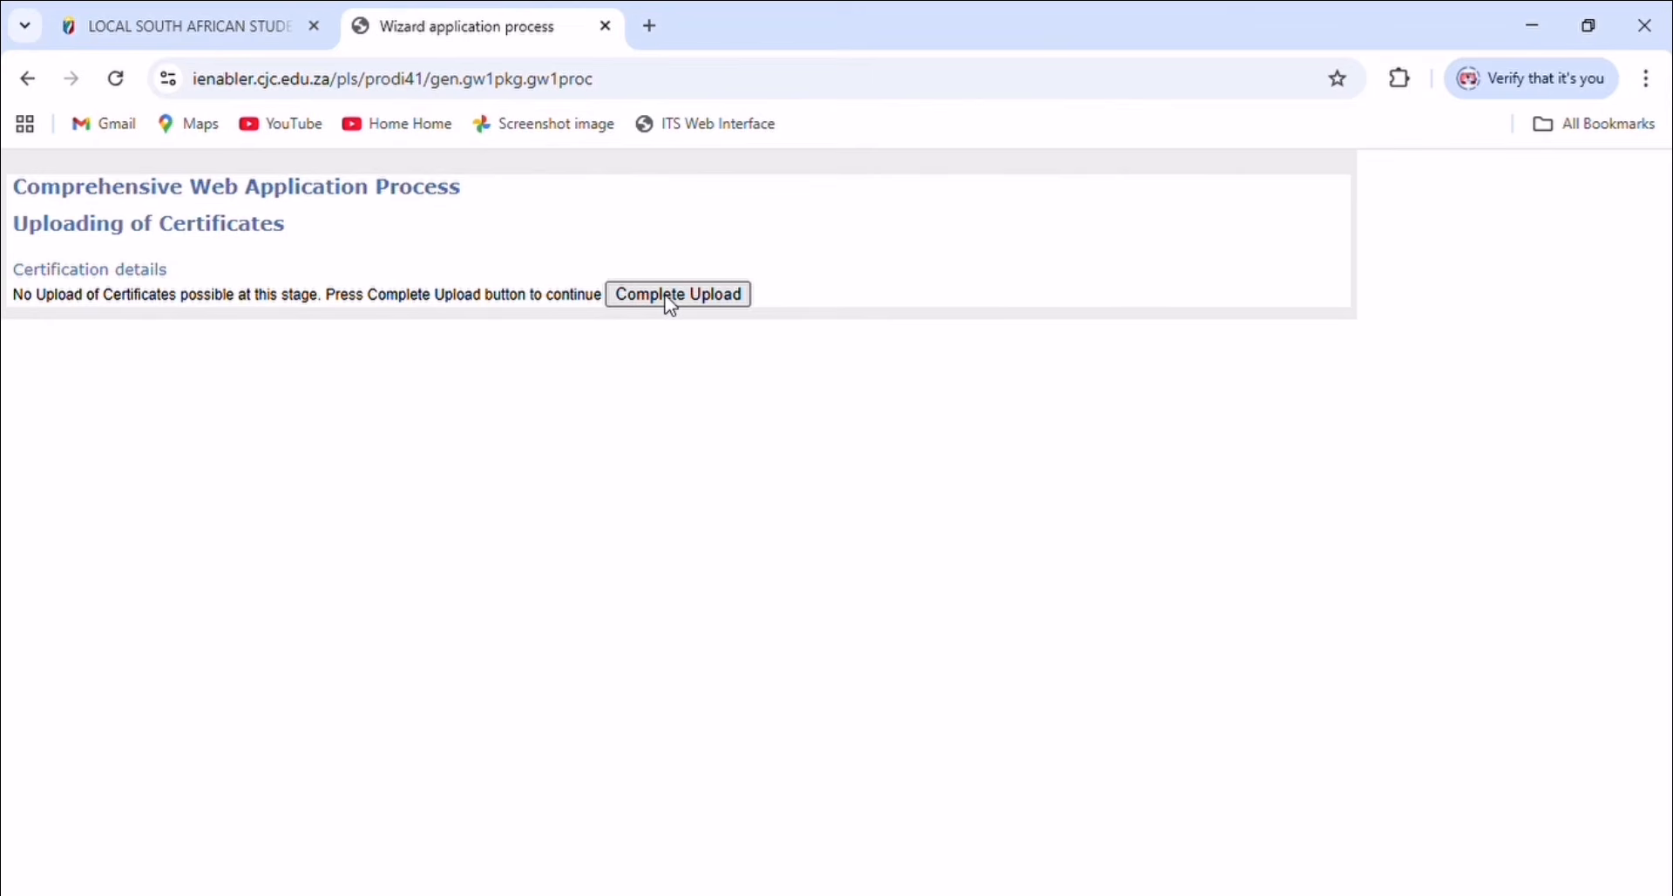
click(671, 296)
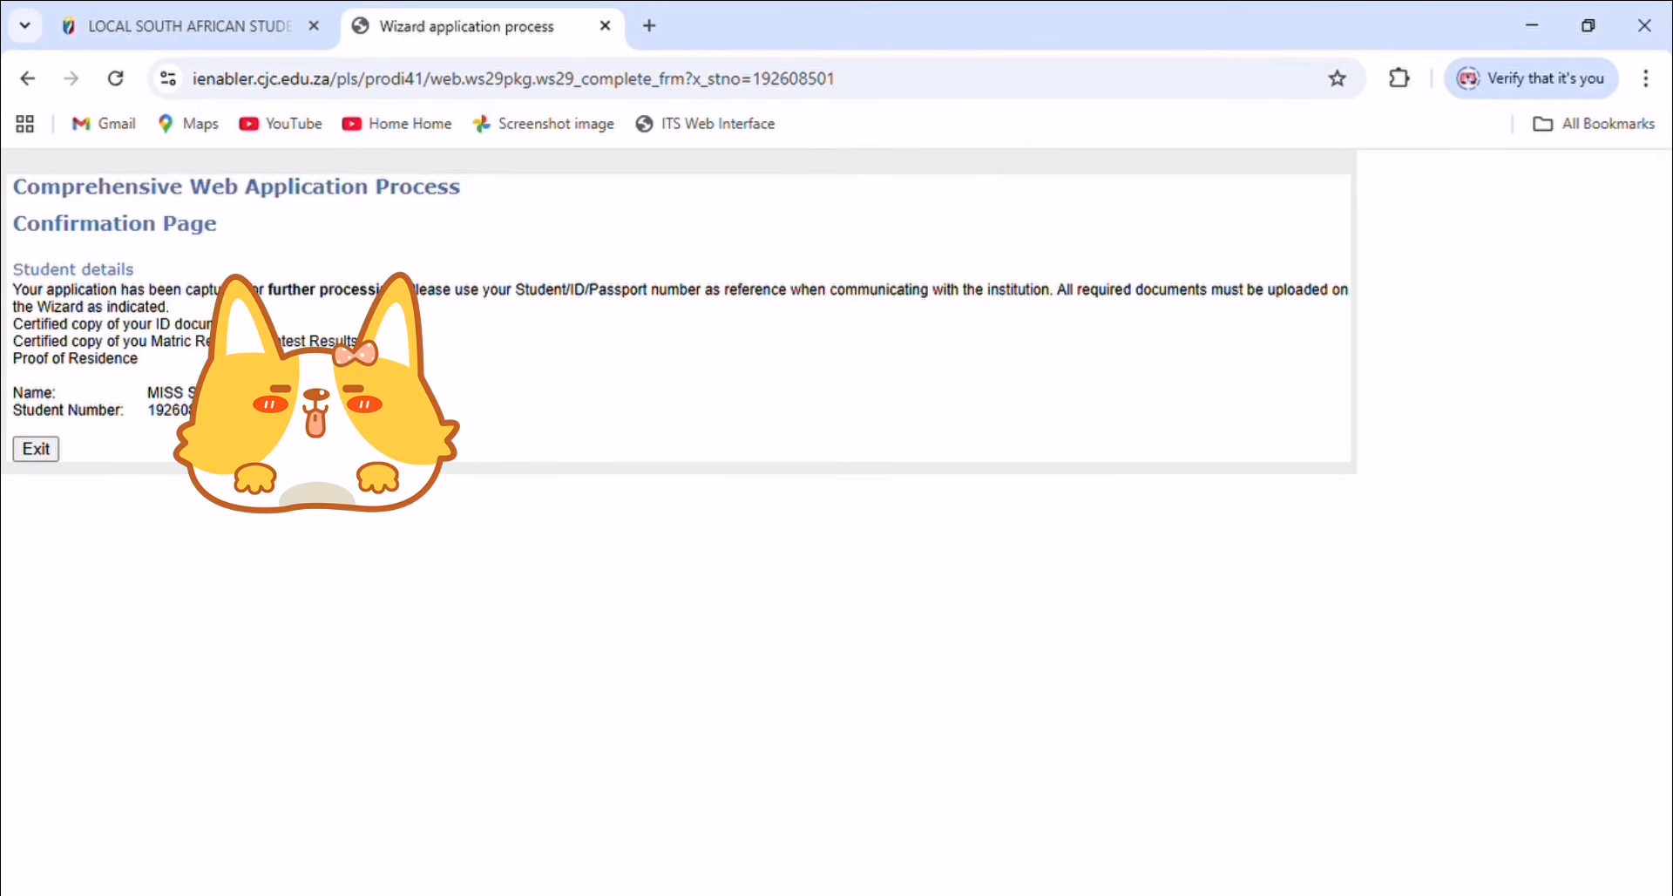
click(785, 895)
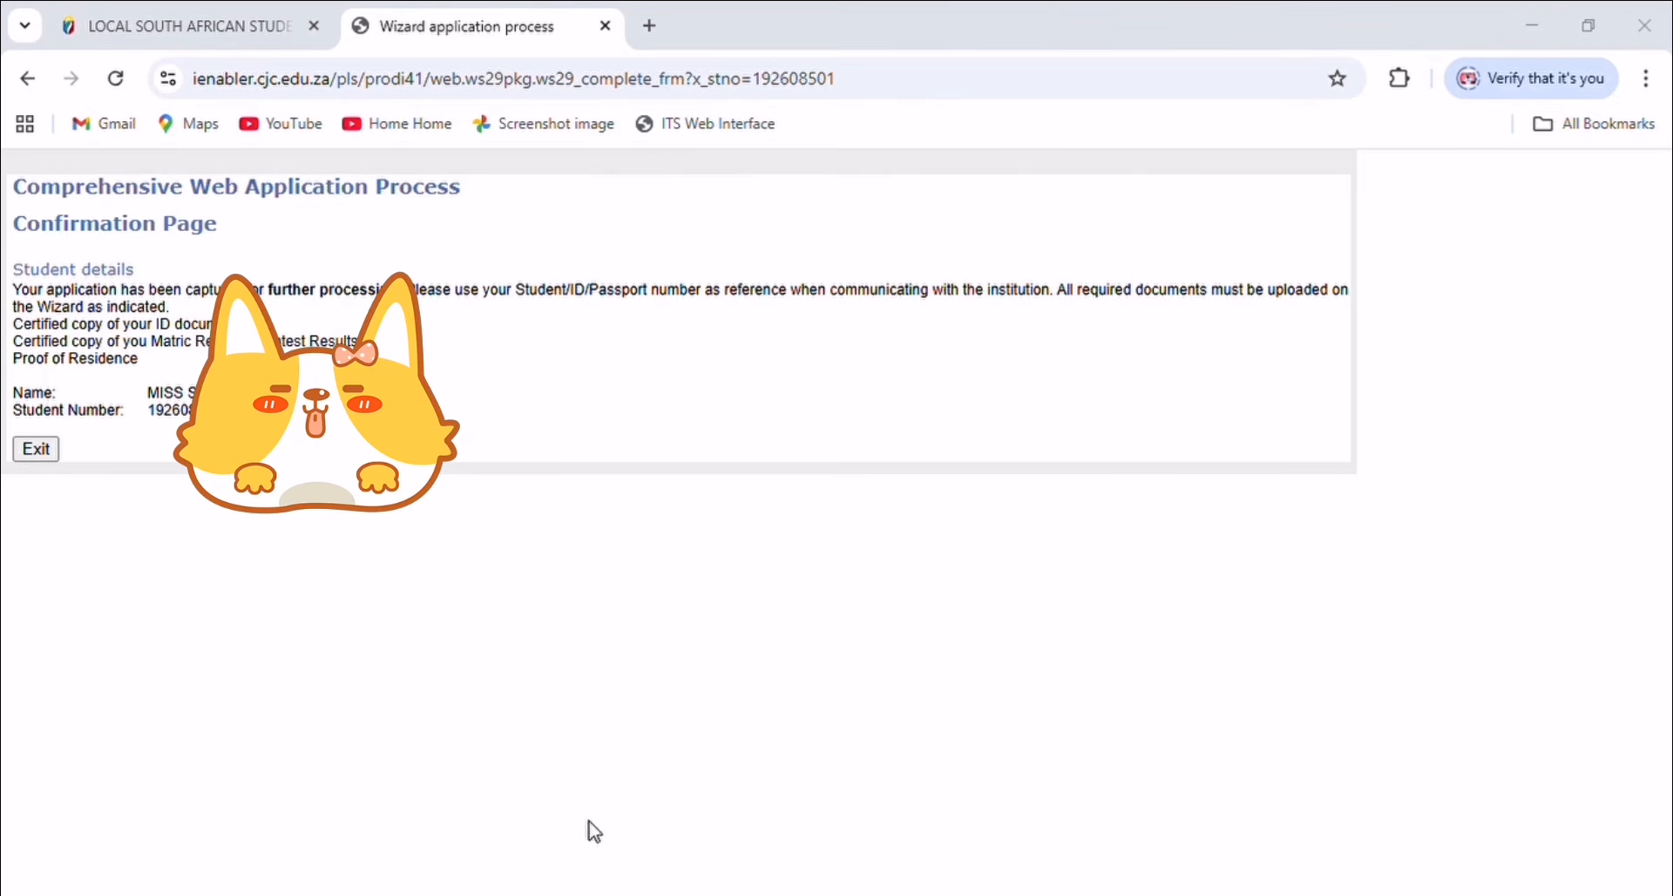